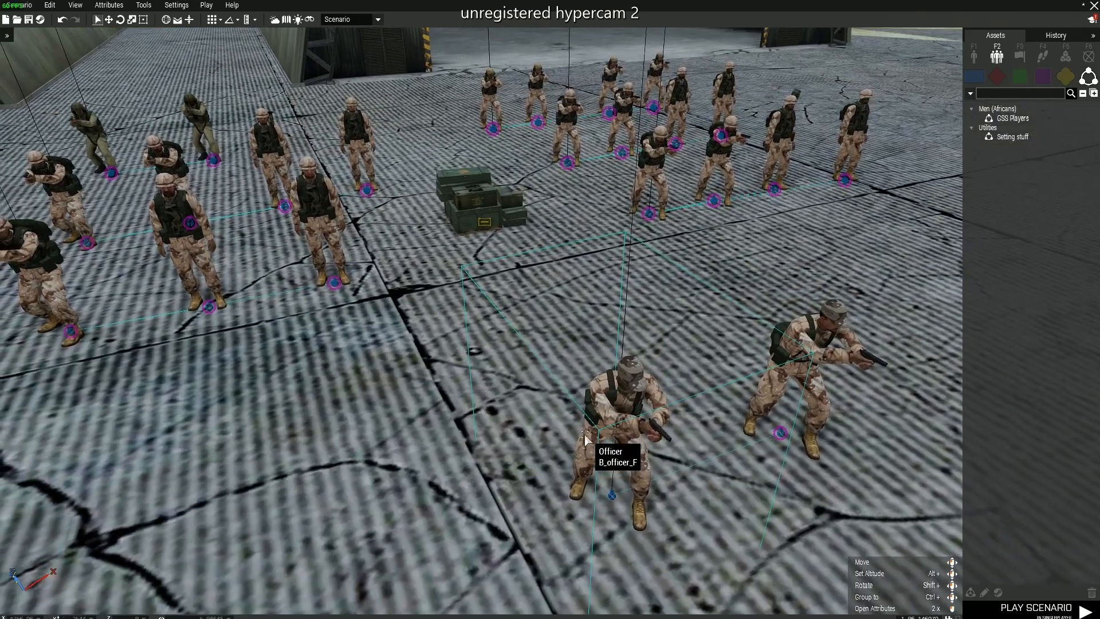
Step: Look over the soldier groups, the supply crates and the two officers standing on the airfield
{"action": "right_click_drag", "start_coordinate": [585, 436], "coordinate": [576, 438]}
{"action": "key", "text": "s"}
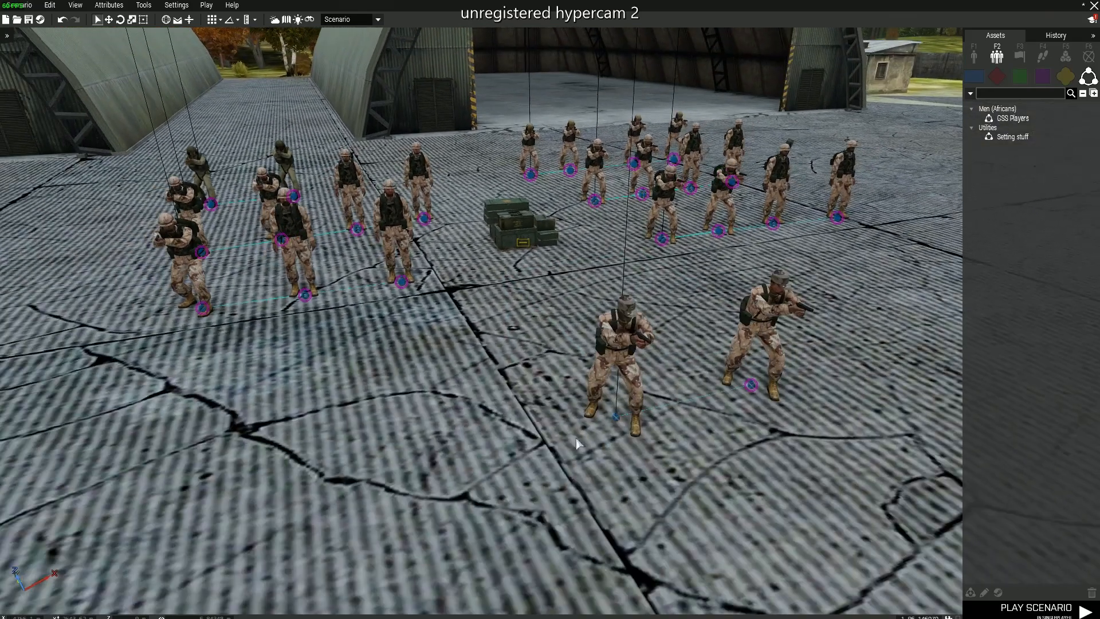
{"action": "key", "text": "w"}
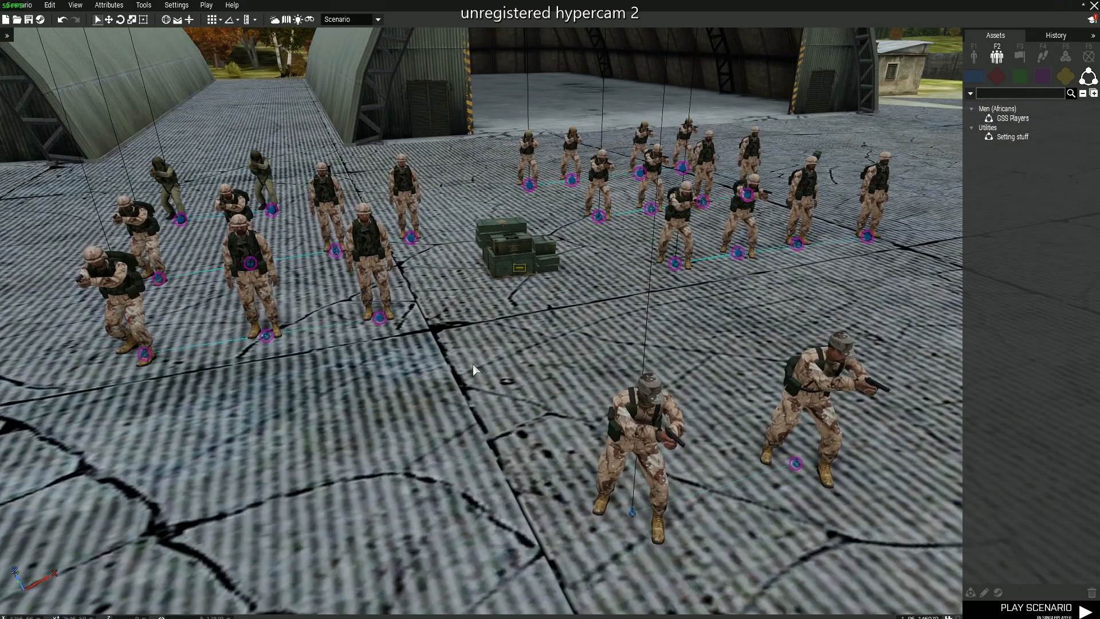
{"action": "key", "text": "s"}
{"action": "key", "text": "d"}
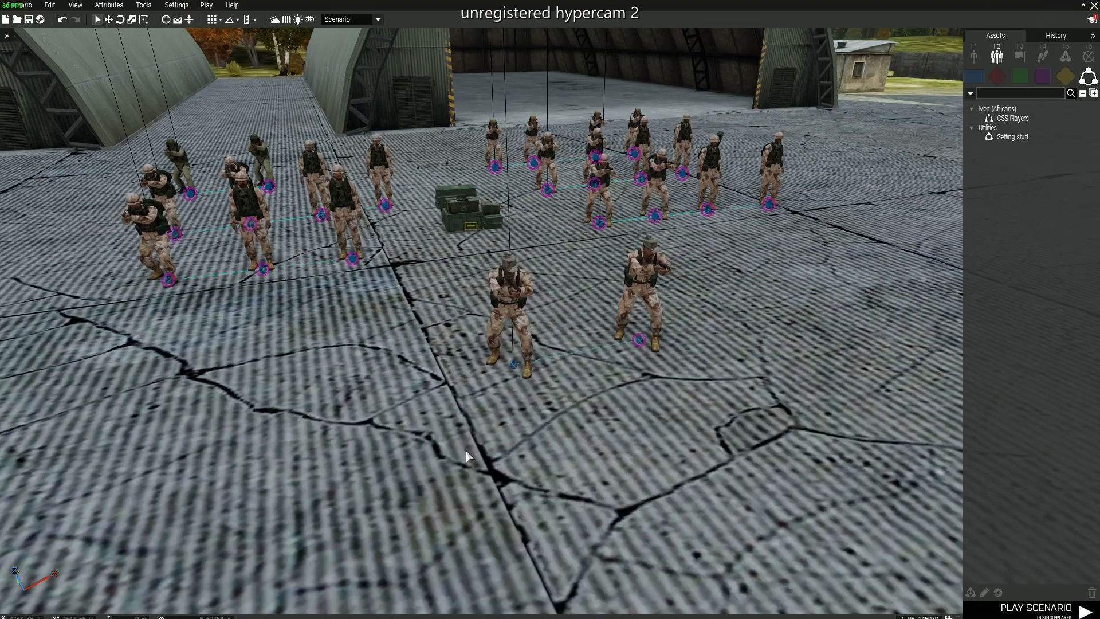
{"action": "scroll", "coordinate": [469, 456], "scroll_direction": "up", "scroll_amount": 2}
{"action": "key", "text": "w"}
{"action": "key", "text": "w"}
{"action": "key", "text": "a"}
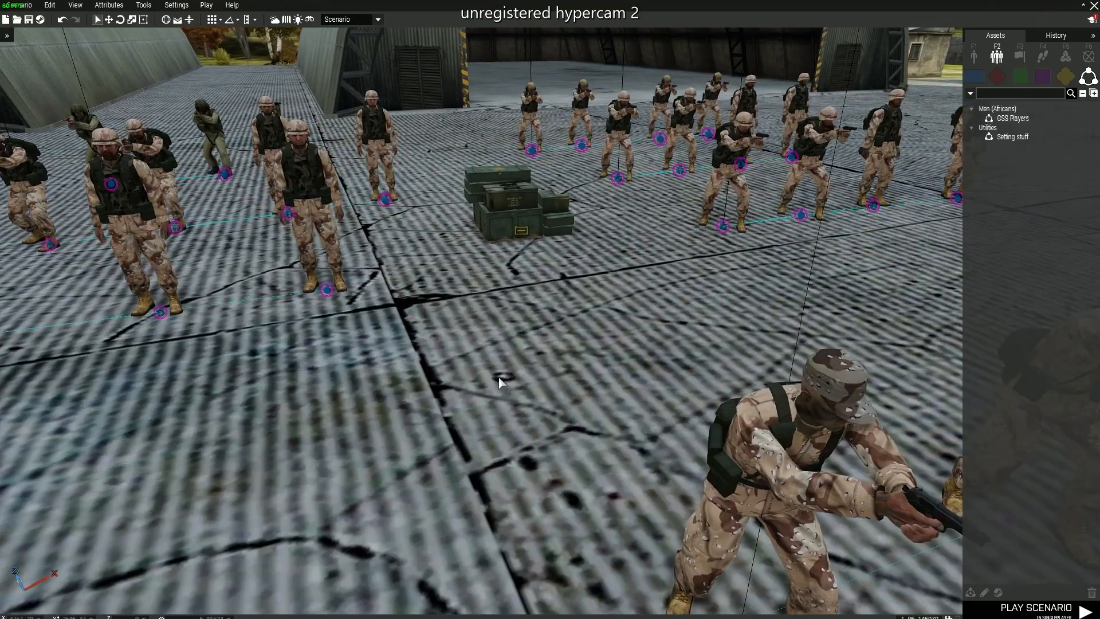
{"action": "key", "text": "s"}
{"action": "mouse_move", "coordinate": [525, 327]}
{"action": "right_mouse_down"}
{"action": "mouse_move", "coordinate": [442, 310]}
{"action": "mouse_move", "coordinate": [515, 319]}
{"action": "right_mouse_up"}
{"action": "key", "text": "w"}
{"action": "key", "text": "s"}
{"action": "right_click_drag", "start_coordinate": [422, 395], "coordinate": [483, 314]}
{"action": "key", "text": "d"}
{"action": "key", "text": "w"}
{"action": "key", "text": "s"}
{"action": "key", "text": "s"}
{"action": "key", "text": "a"}
{"action": "key", "text": "w"}
{"action": "key", "text": "s"}
{"action": "key", "text": "d"}
{"action": "left_click_drag", "start_coordinate": [483, 315], "coordinate": [480, 336]}
Step: Place a Zeus Game Master module on the ground beside the officer standing farthest from the crates
{"action": "left_click", "coordinate": [702, 354]}
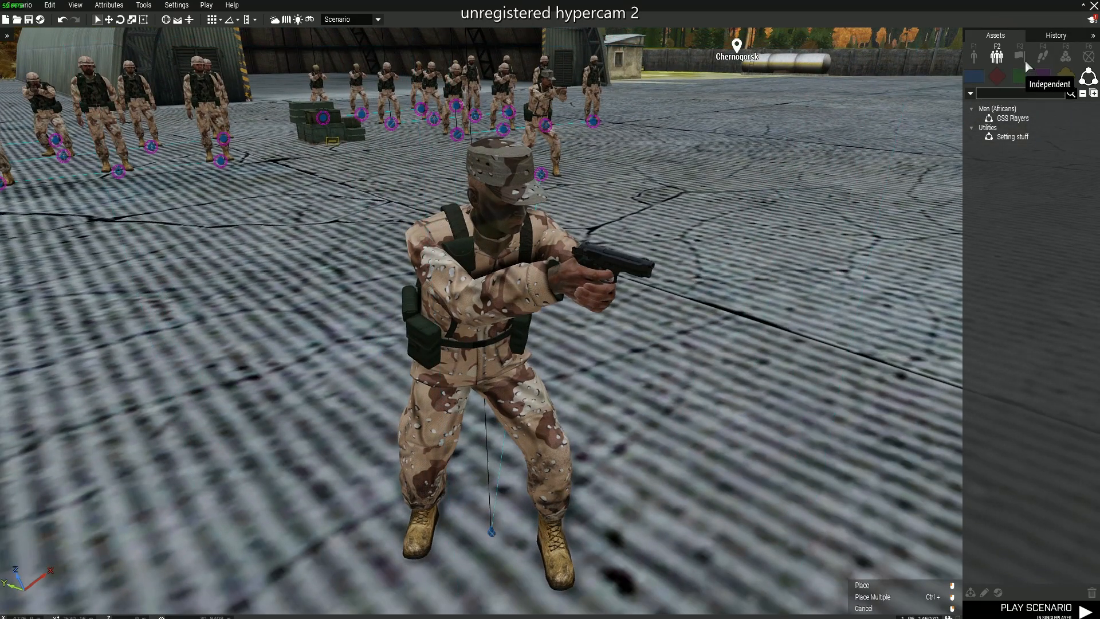
{"action": "left_click", "coordinate": [1066, 58]}
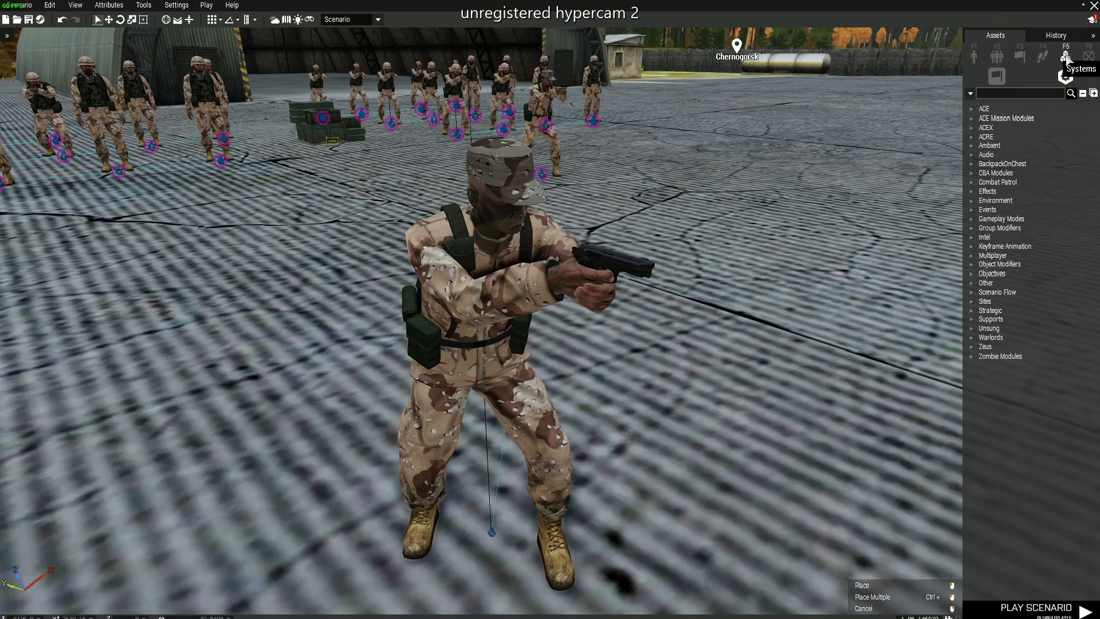
{"action": "key", "text": "s"}
{"action": "key", "text": "a"}
{"action": "key", "text": "s"}
{"action": "right_click_drag", "start_coordinate": [670, 297], "coordinate": [502, 234]}
{"action": "key", "text": "d"}
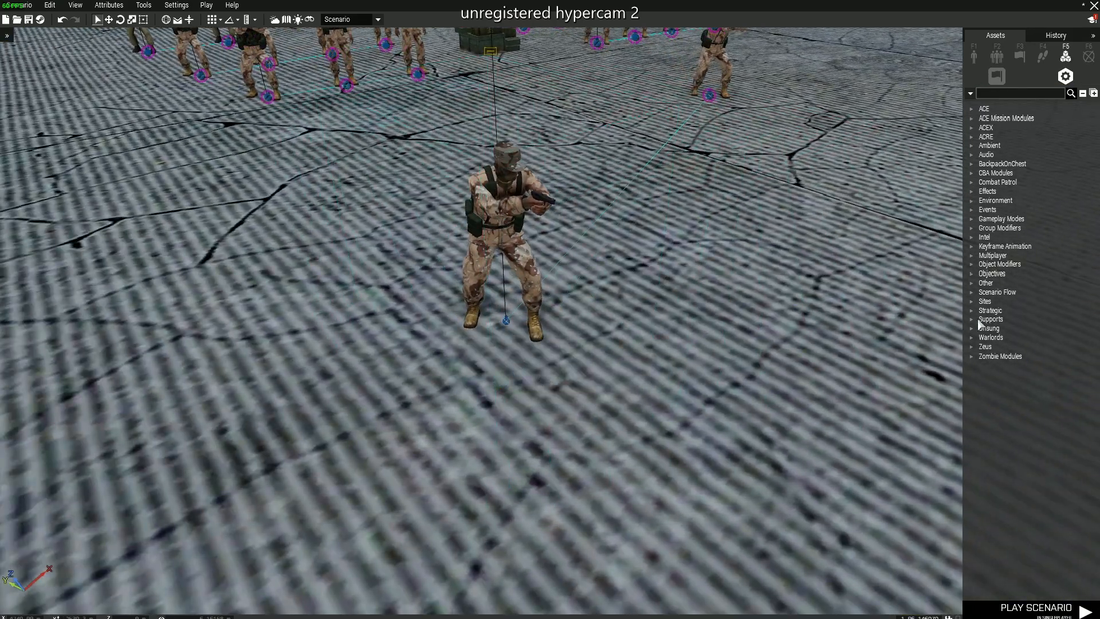
{"action": "left_click", "coordinate": [971, 347]}
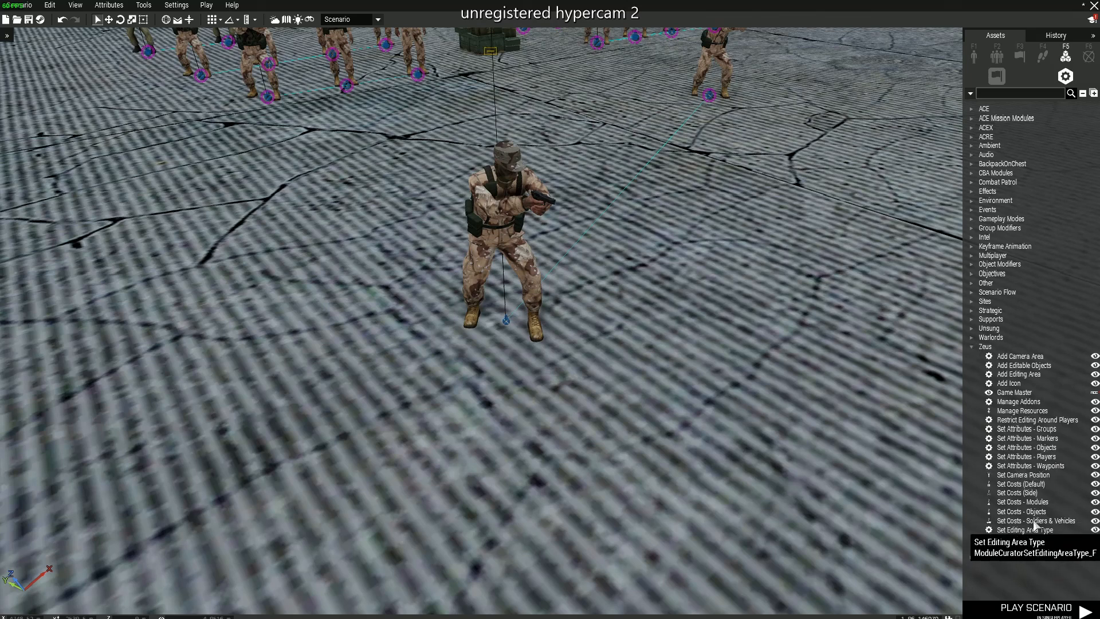
{"action": "left_click", "coordinate": [1014, 392]}
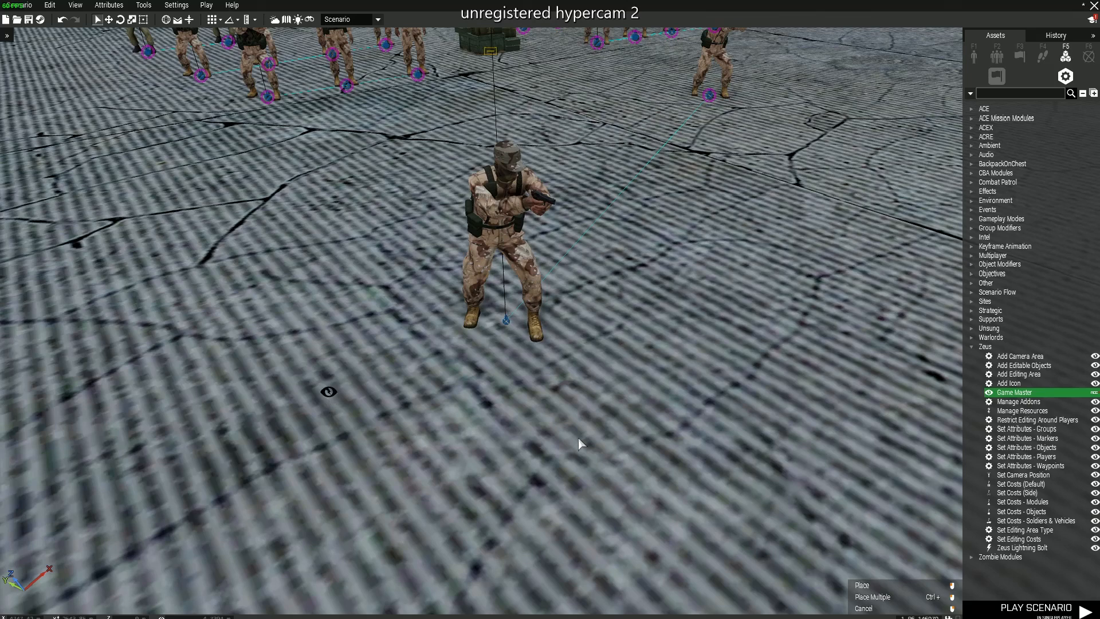
{"action": "left_click", "coordinate": [330, 375]}
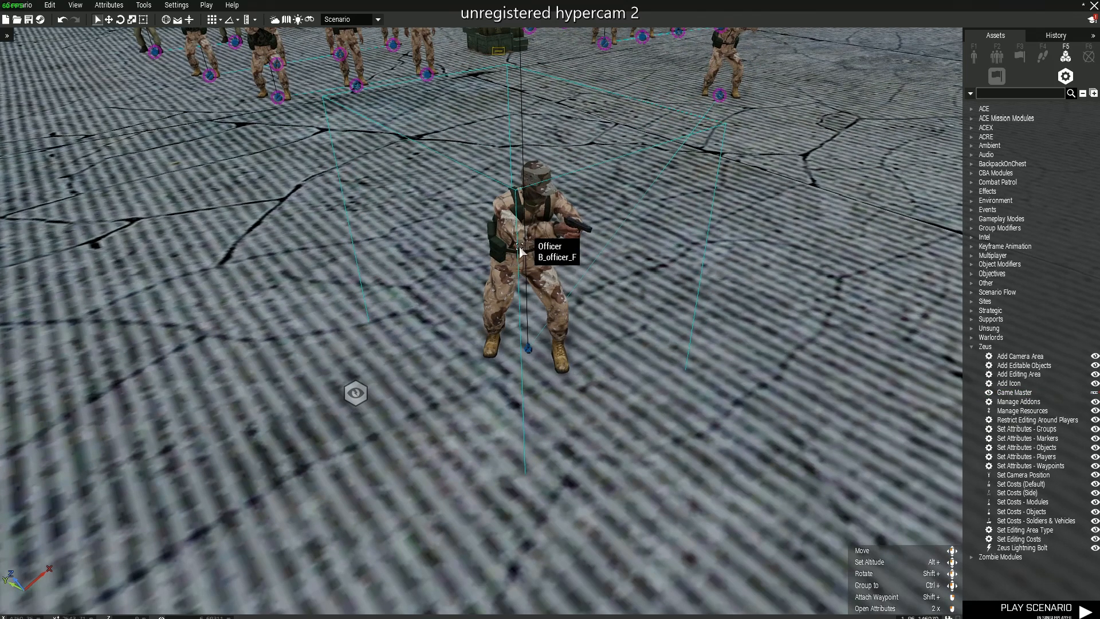
Step: Make the officer nearest the Game Master module playable, with variable name zCurator1 and role description ZEUS
{"action": "double_click", "coordinate": [519, 250]}
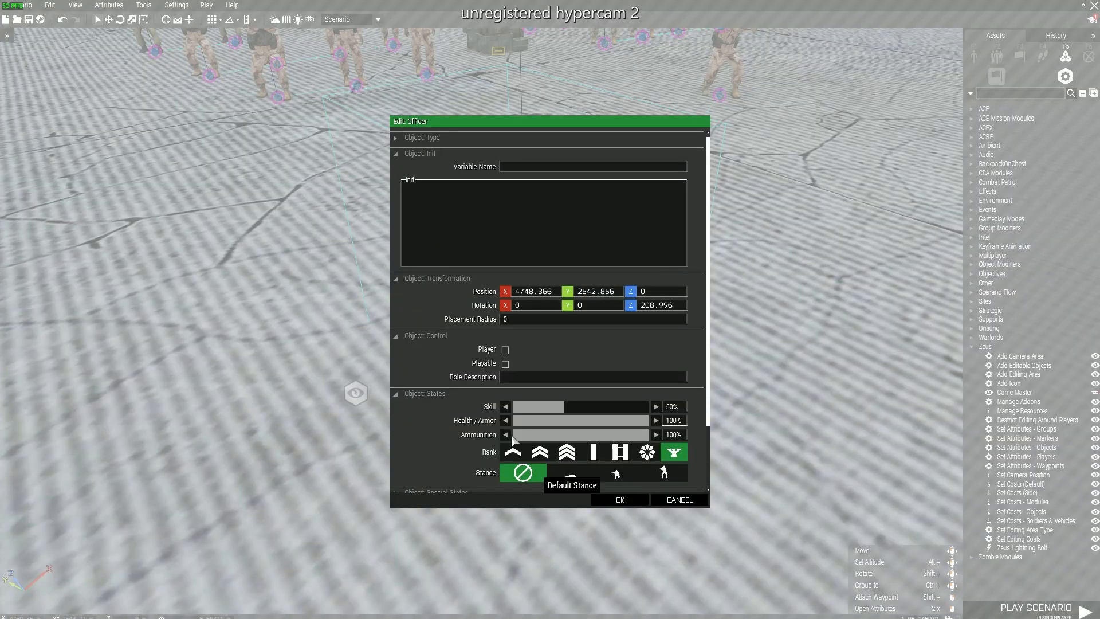
{"action": "left_click", "coordinate": [424, 392]}
{"action": "left_click", "coordinate": [446, 277]}
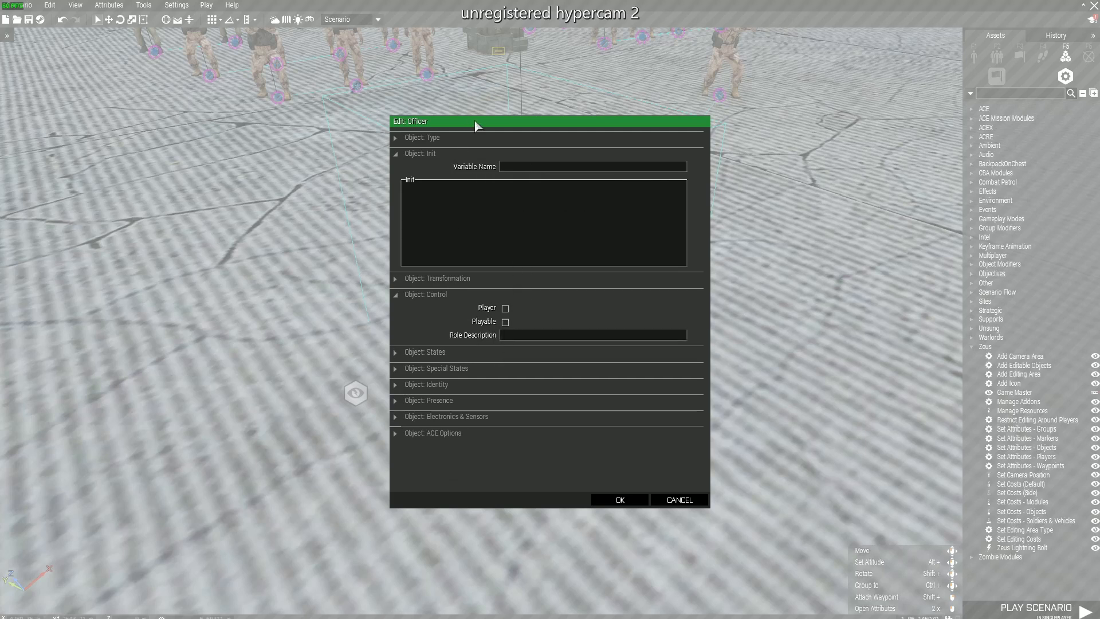
{"action": "left_click_drag", "start_coordinate": [476, 125], "coordinate": [637, 113]}
{"action": "left_click", "coordinate": [669, 311]}
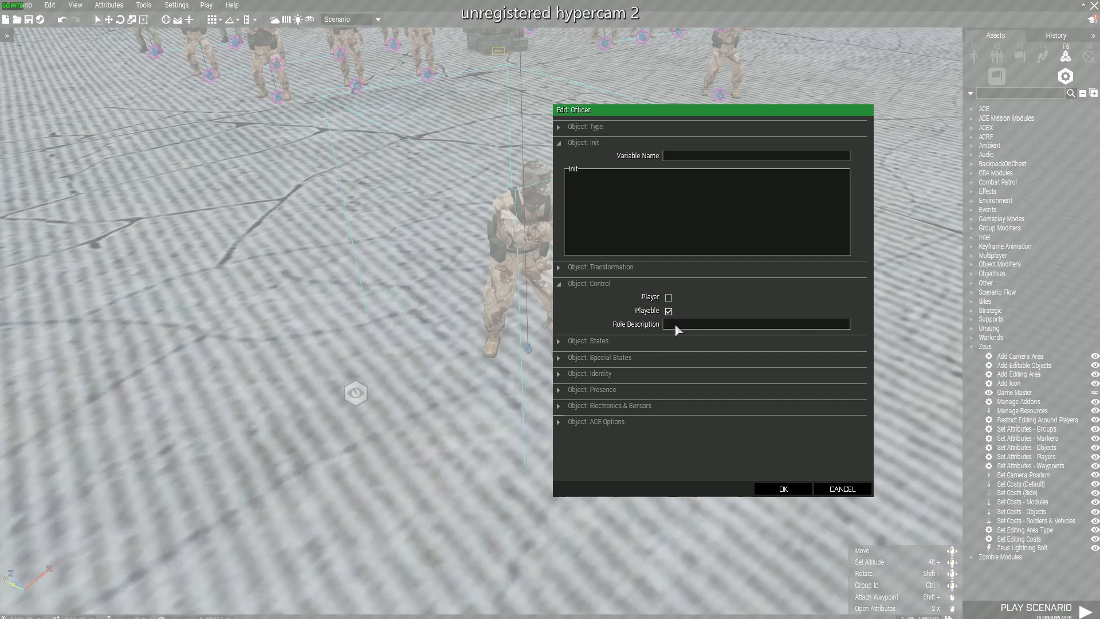
{"action": "left_click", "coordinate": [669, 324]}
{"action": "left_click", "coordinate": [780, 491]}
Step: Check the second officer's variable name and role description, and return to the first officer
{"action": "key", "text": "w"}
{"action": "key", "text": "d"}
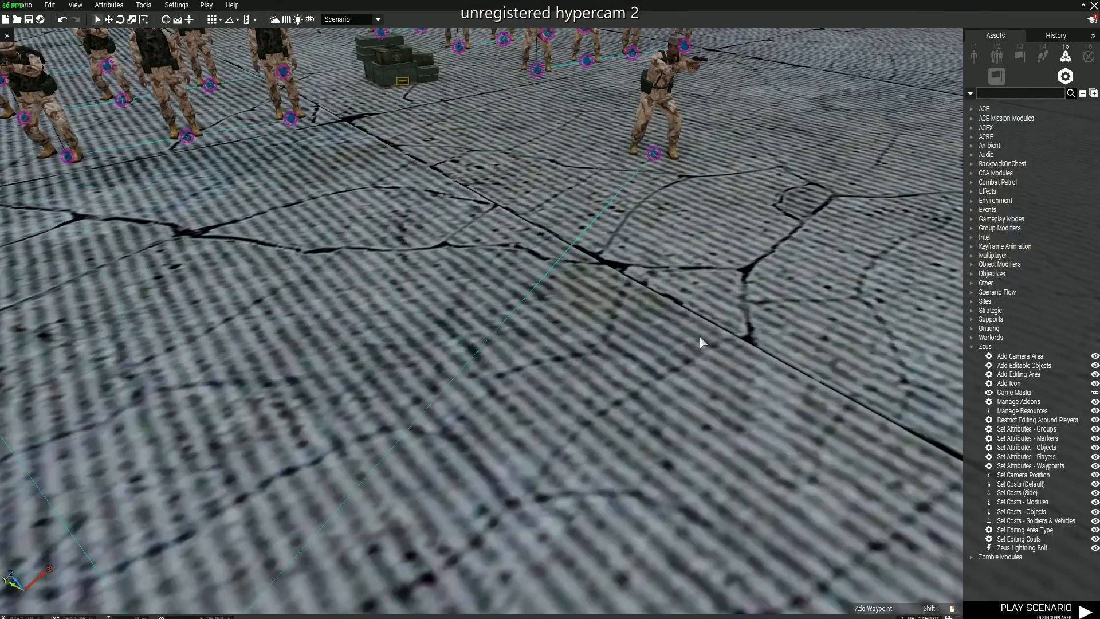
{"action": "key", "text": "w"}
{"action": "key", "text": "d"}
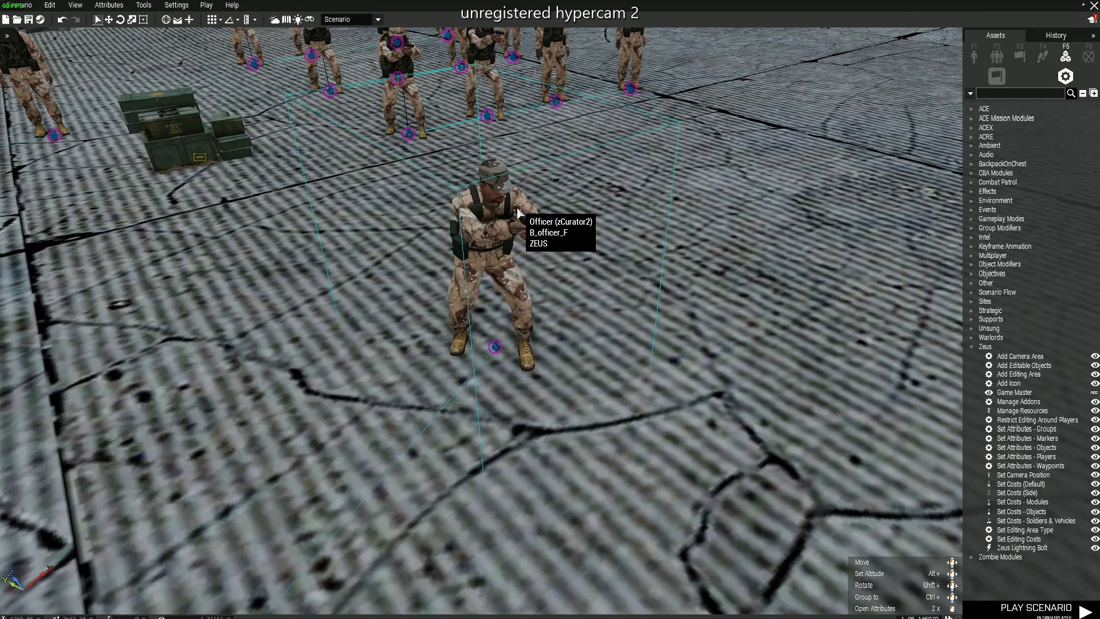
{"action": "key", "text": "a"}
{"action": "key", "text": "s"}
{"action": "key", "text": "d"}
{"action": "key", "text": "a"}
{"action": "key", "text": "s"}
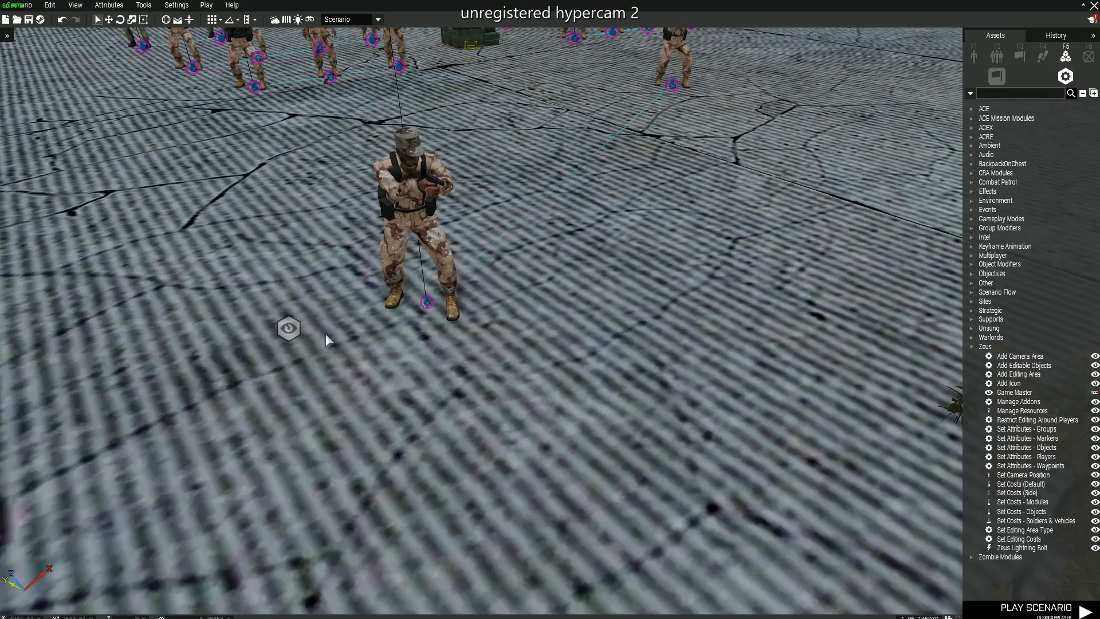
{"action": "key", "text": "w"}
{"action": "left_click_drag", "start_coordinate": [536, 258], "coordinate": [540, 234]}
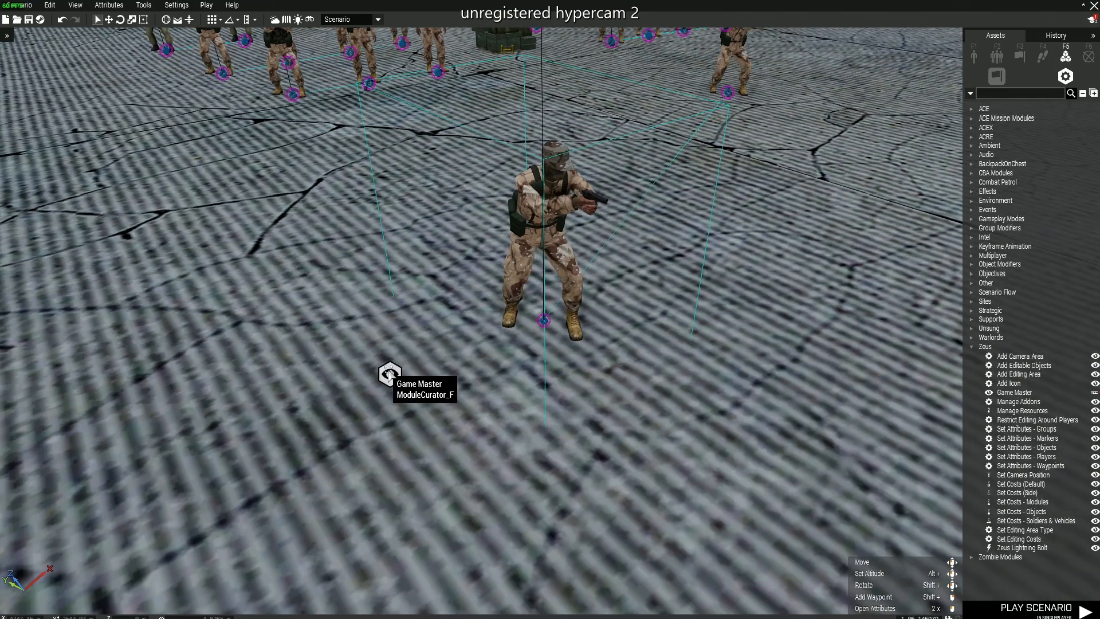
Step: Set the Game Master module's owner to zCurator1 and its default addons to All addons (including unofficial ones)
{"action": "left_click_drag", "start_coordinate": [390, 374], "coordinate": [426, 404]}
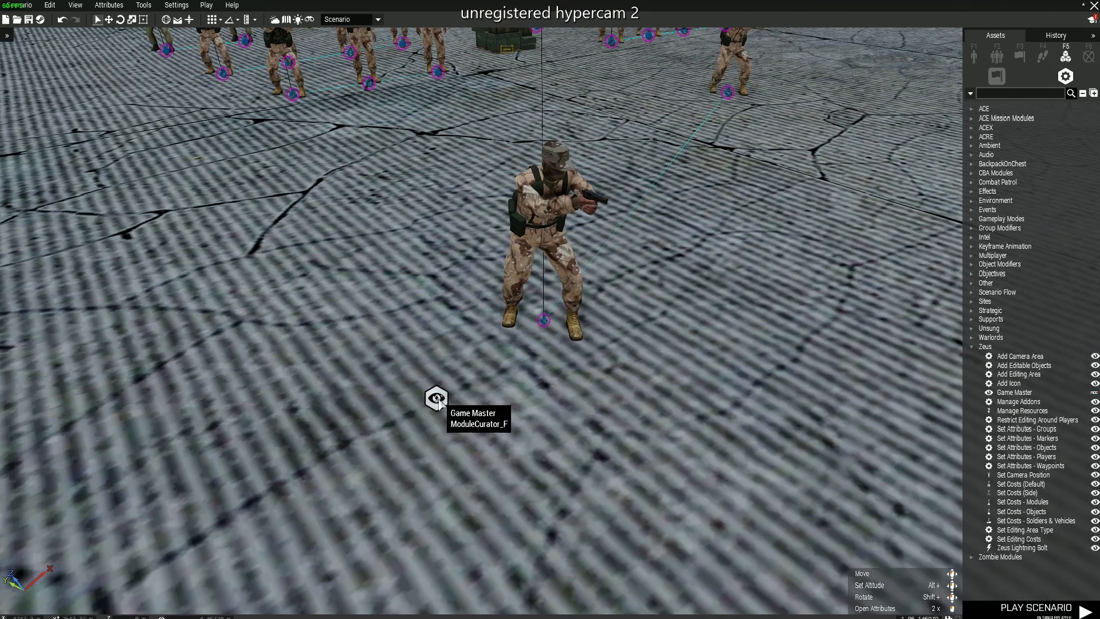
{"action": "double_click", "coordinate": [426, 401]}
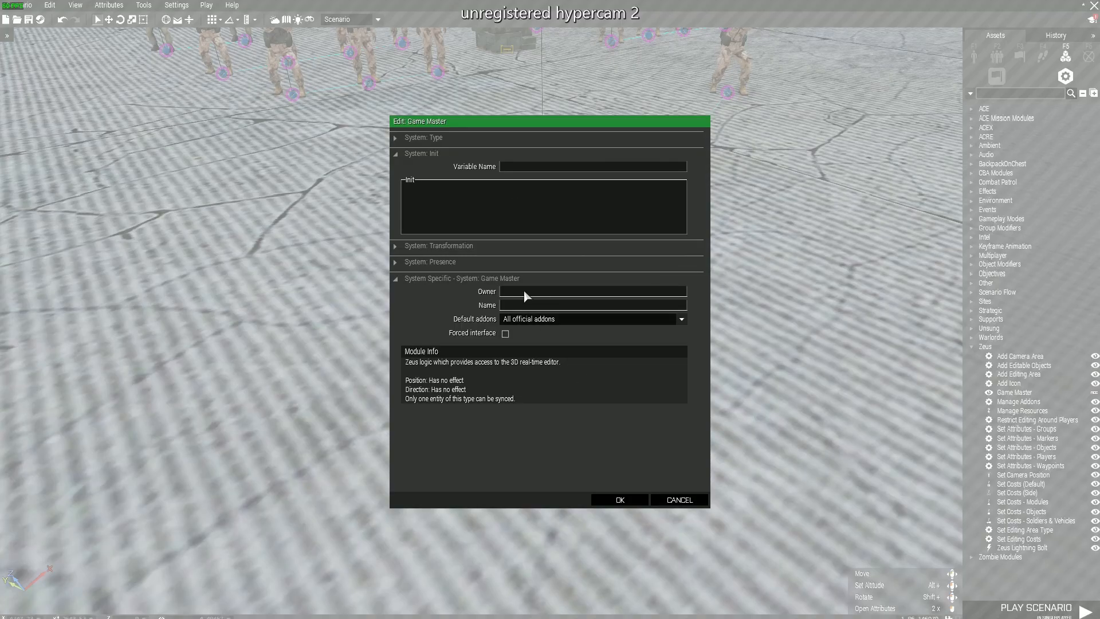
{"action": "left_click", "coordinate": [567, 319]}
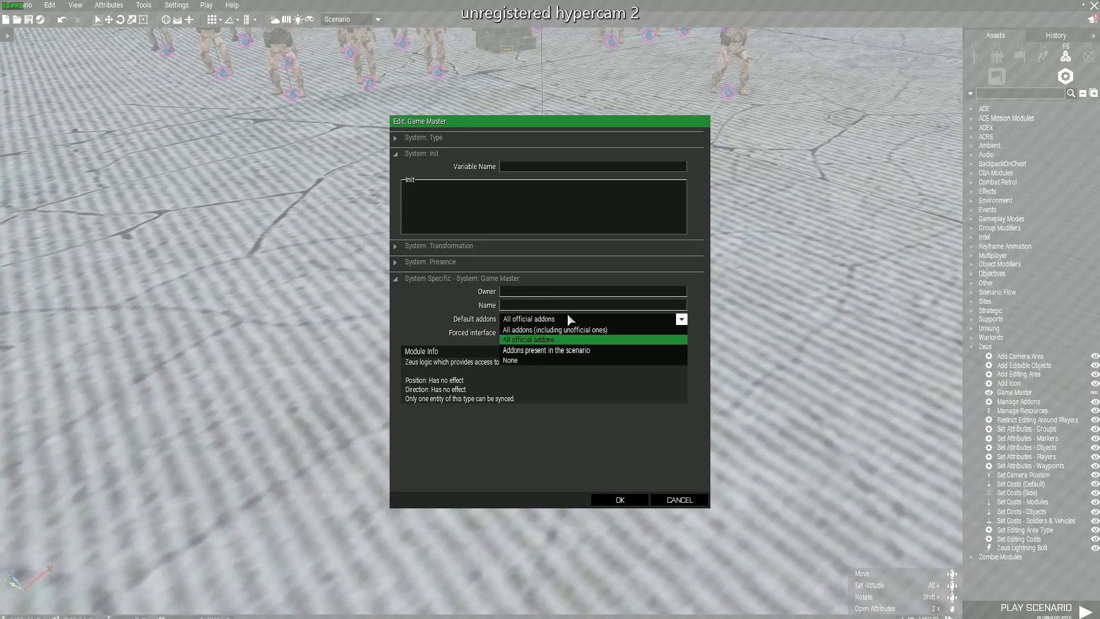
{"action": "left_click", "coordinate": [543, 292]}
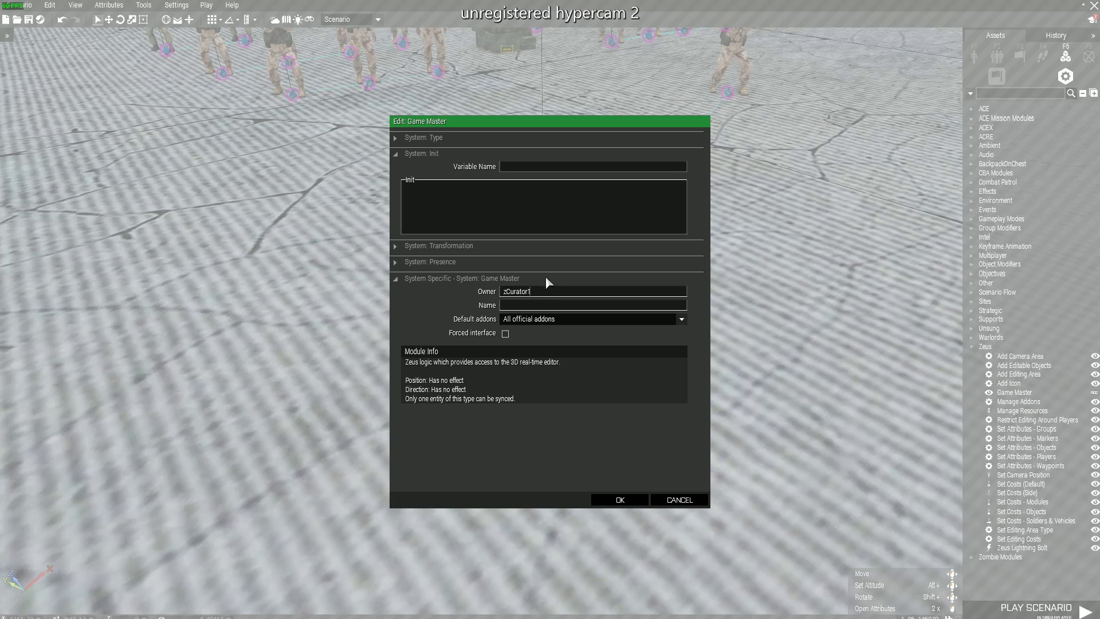
{"action": "left_click", "coordinate": [550, 319]}
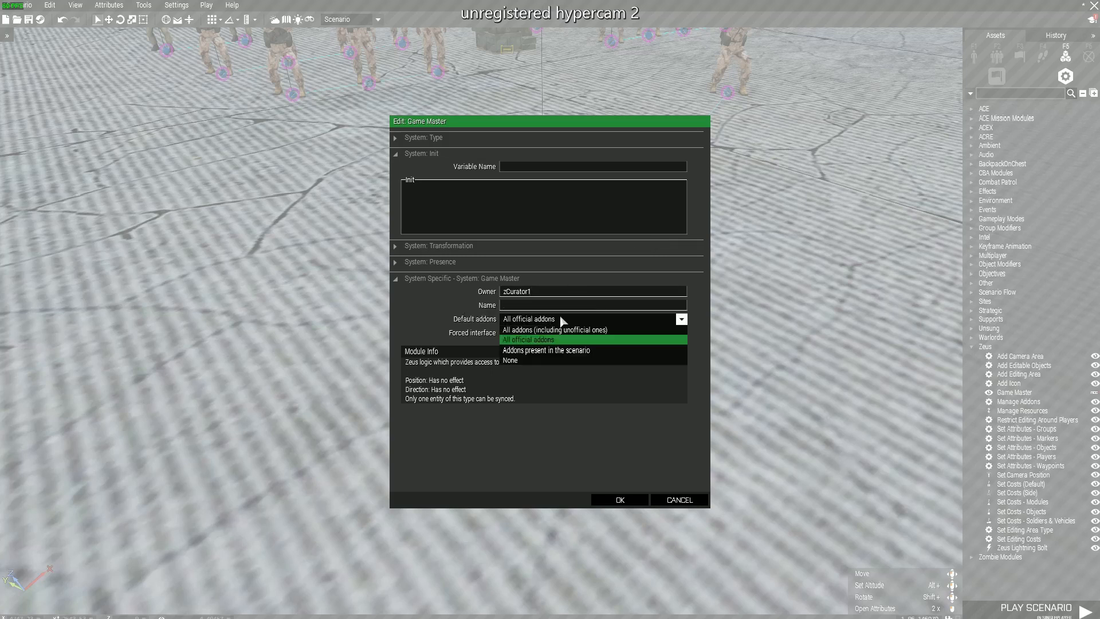
{"action": "left_click", "coordinate": [561, 319]}
{"action": "left_click", "coordinate": [567, 321]}
{"action": "left_click", "coordinate": [645, 331]}
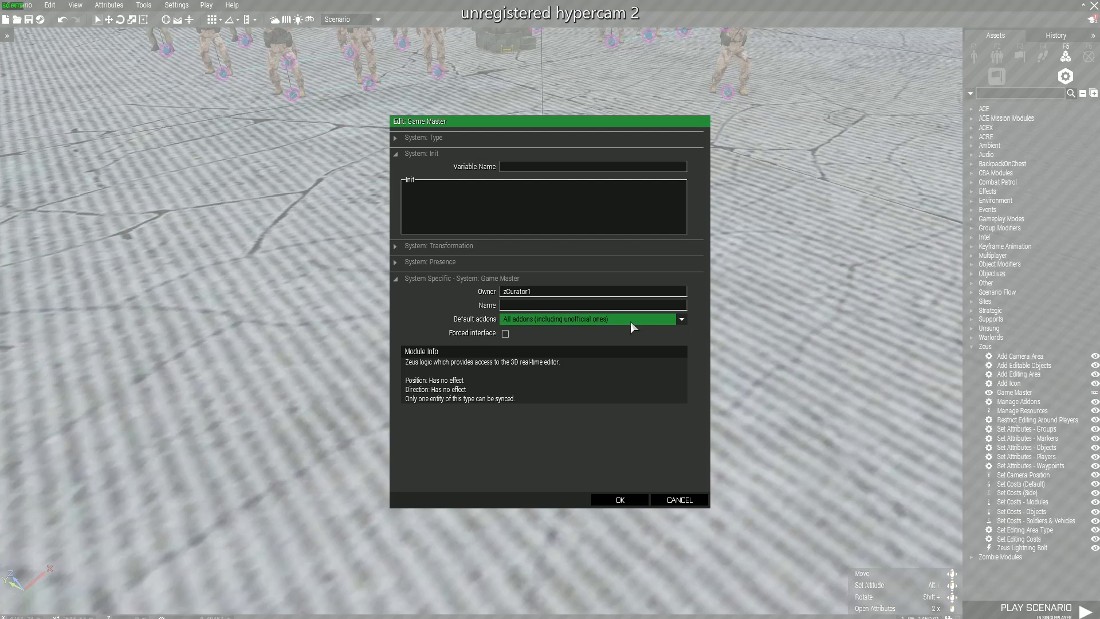
{"action": "left_click", "coordinate": [627, 501]}
Step: Sync the Game Master module to the zCurator1 officer
{"action": "left_click_drag", "start_coordinate": [411, 401], "coordinate": [380, 393]}
{"action": "right_click", "coordinate": [401, 408]}
{"action": "left_click", "coordinate": [410, 387]}
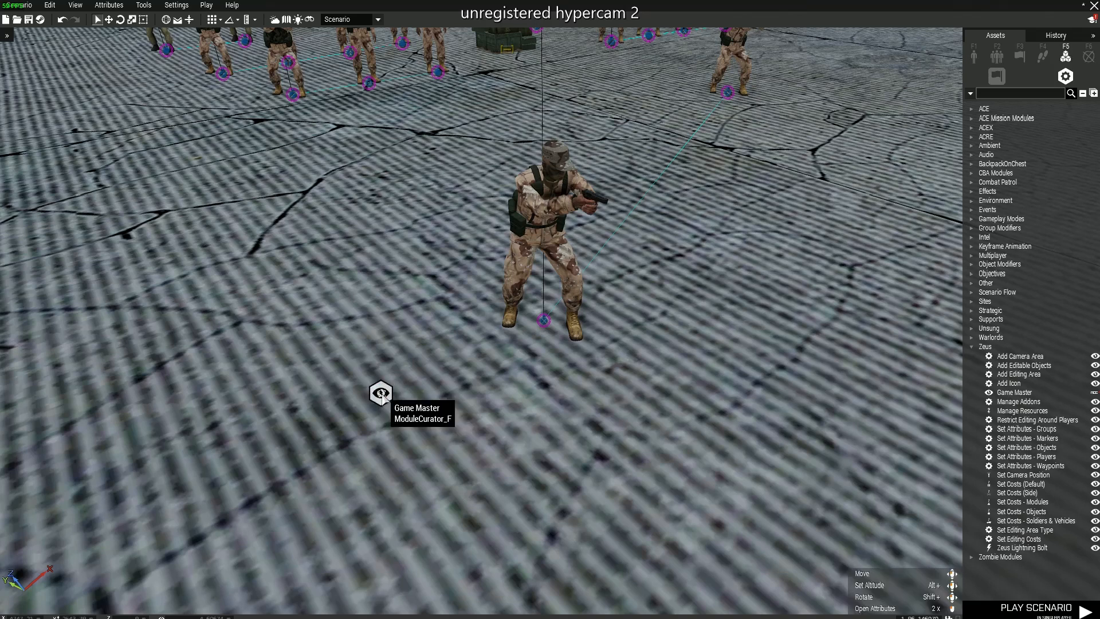
{"action": "right_click", "coordinate": [380, 393]}
{"action": "mouse_move", "coordinate": [441, 404]}
{"action": "left_click", "coordinate": [532, 399]}
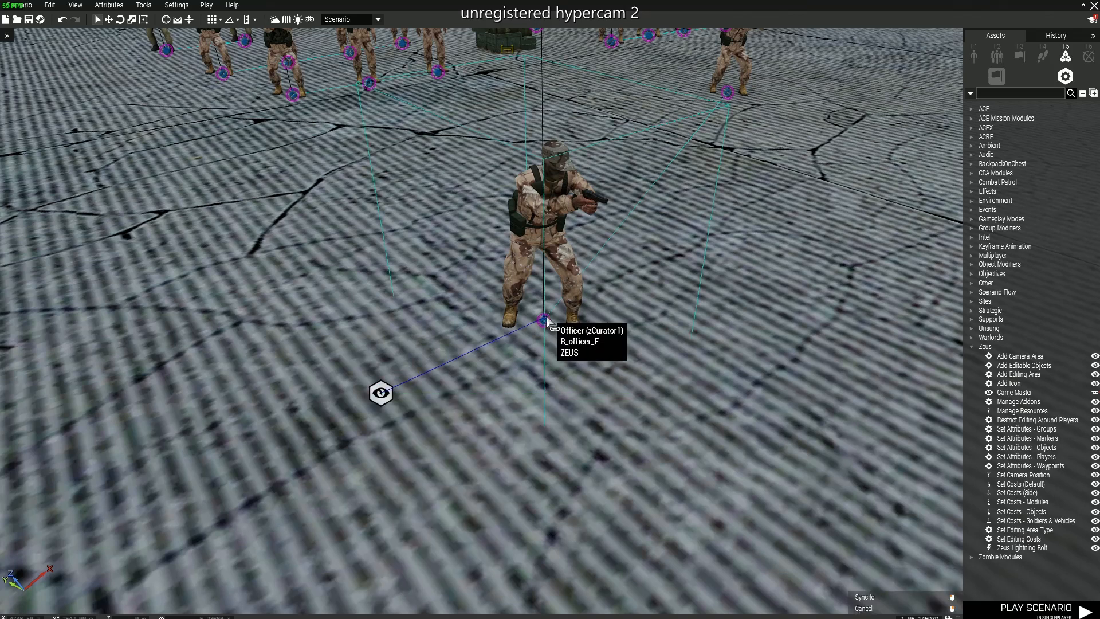
{"action": "left_click", "coordinate": [544, 321]}
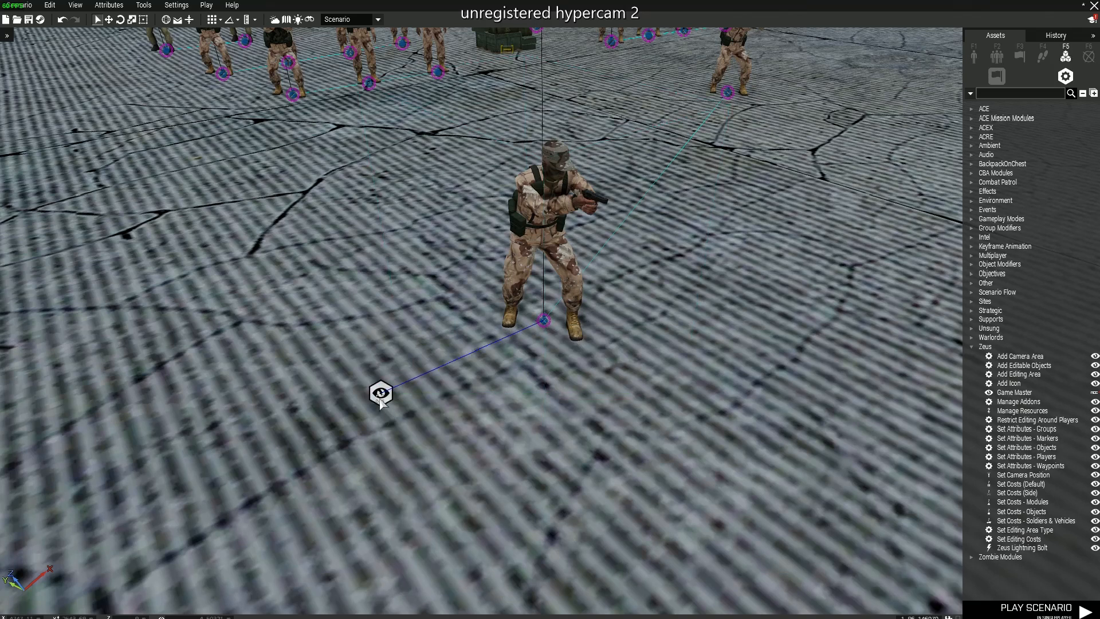
Step: Shift the synced Game Master module and the zCurator1 officer slightly on the ground
{"action": "left_click_drag", "start_coordinate": [380, 398], "coordinate": [395, 377]}
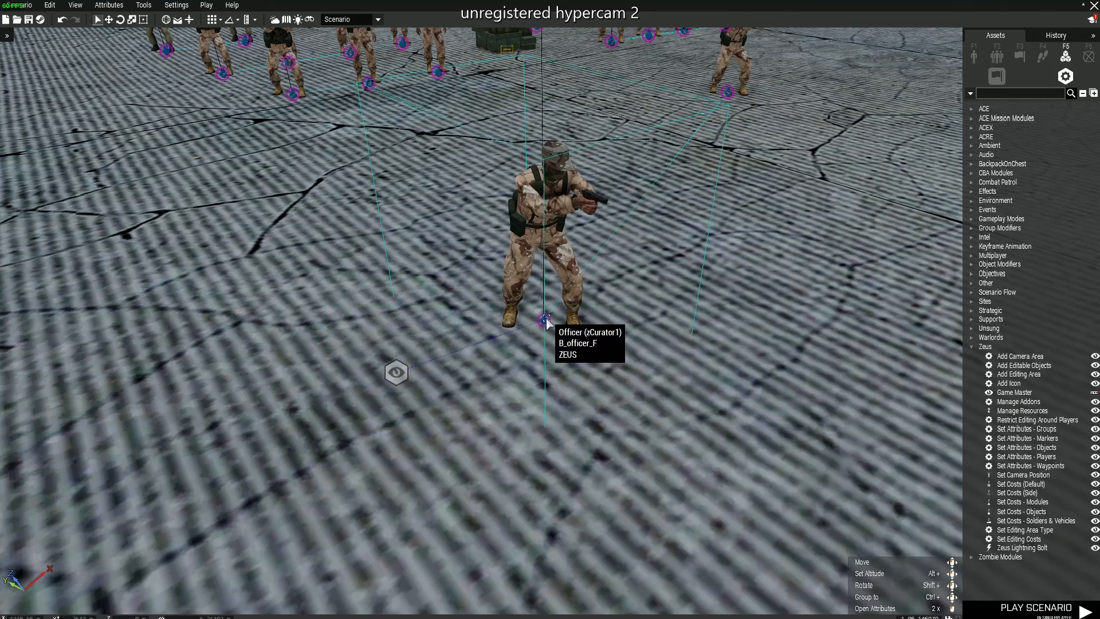
{"action": "left_click_drag", "start_coordinate": [549, 320], "coordinate": [537, 296]}
{"action": "left_click", "coordinate": [670, 395]}
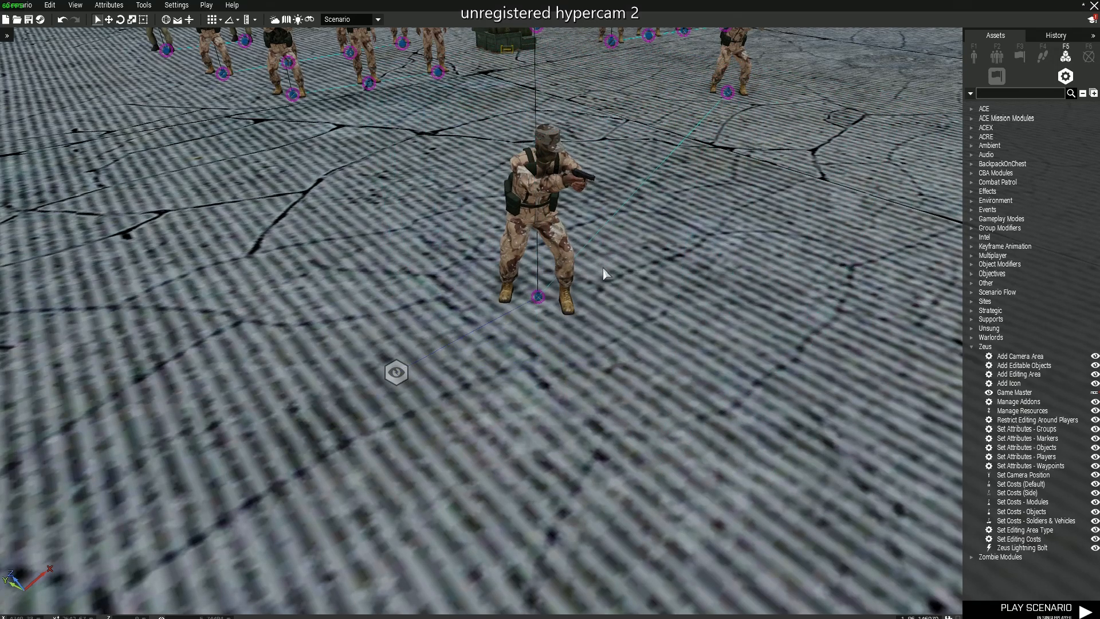
{"action": "left_click", "coordinate": [396, 374]}
Step: Place a second Game Master module on the ground beside the zCurator2 officer
{"action": "scroll", "coordinate": [391, 415], "scroll_direction": "down", "scroll_amount": 3}
{"action": "key", "text": "d"}
{"action": "key", "text": "w"}
{"action": "left_click_drag", "start_coordinate": [403, 330], "coordinate": [481, 288]}
{"action": "left_click", "coordinate": [533, 309]}
{"action": "key", "text": "w"}
{"action": "key", "text": "d"}
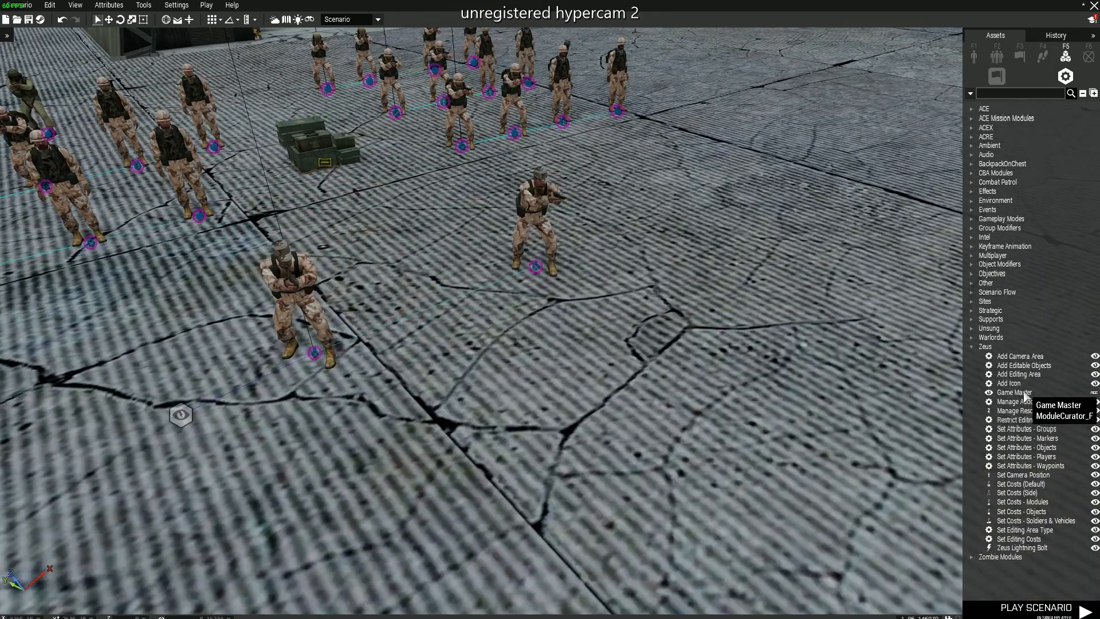
{"action": "left_click", "coordinate": [1014, 392]}
{"action": "key", "text": "w"}
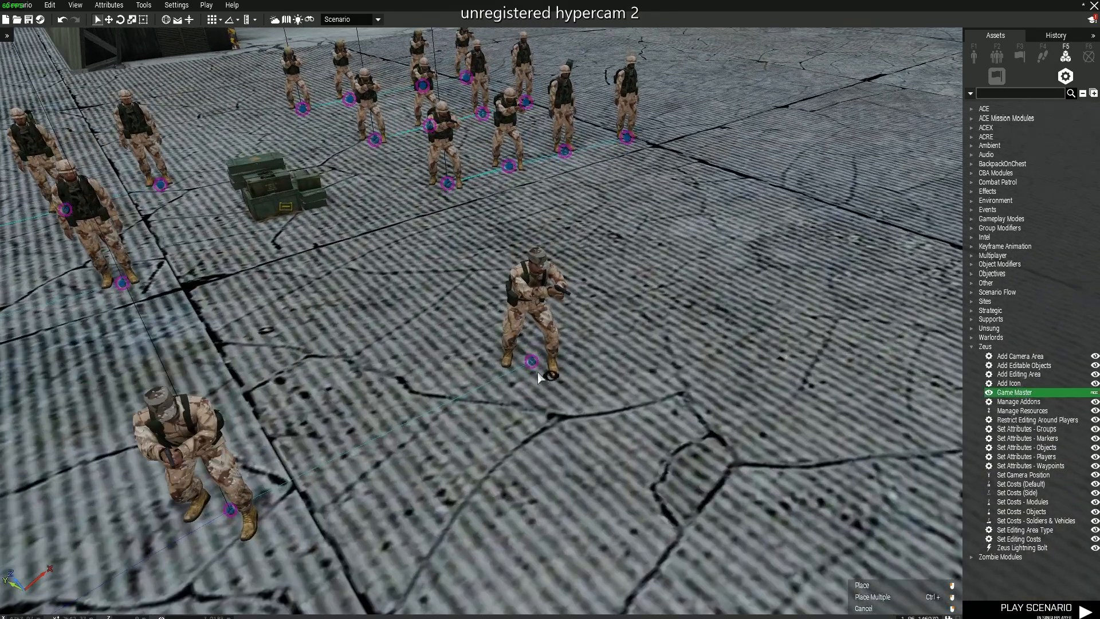
{"action": "right_click", "coordinate": [559, 298]}
Step: Check the second officer's variable name, and give the new Game Master owner zCurator2 and All addons (including unofficial ones)
{"action": "double_click", "coordinate": [513, 279]}
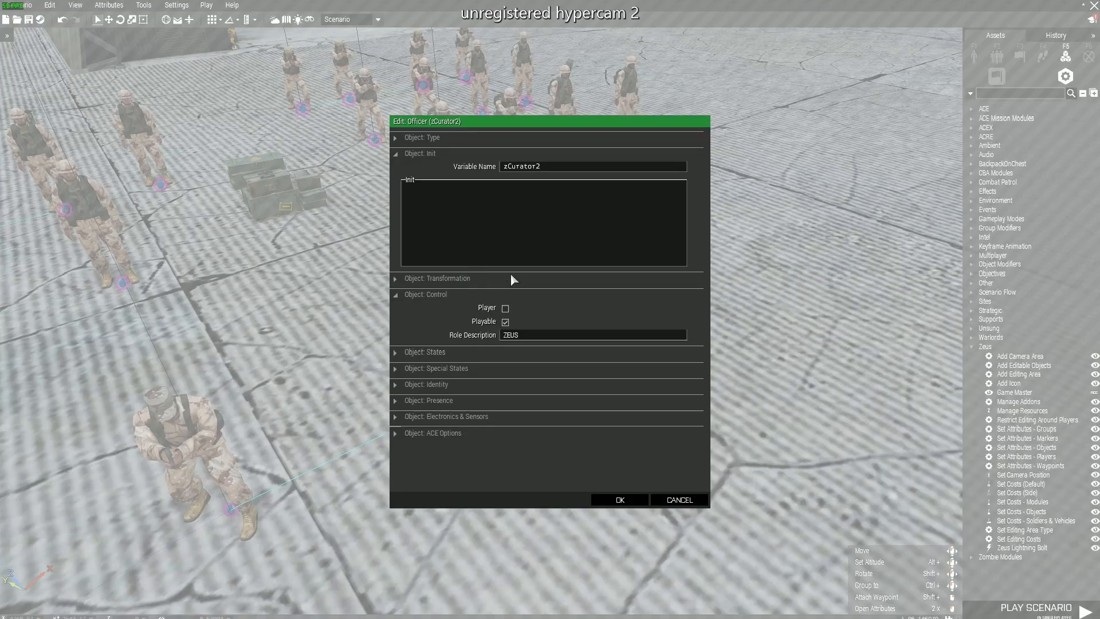
{"action": "key", "text": "Escape"}
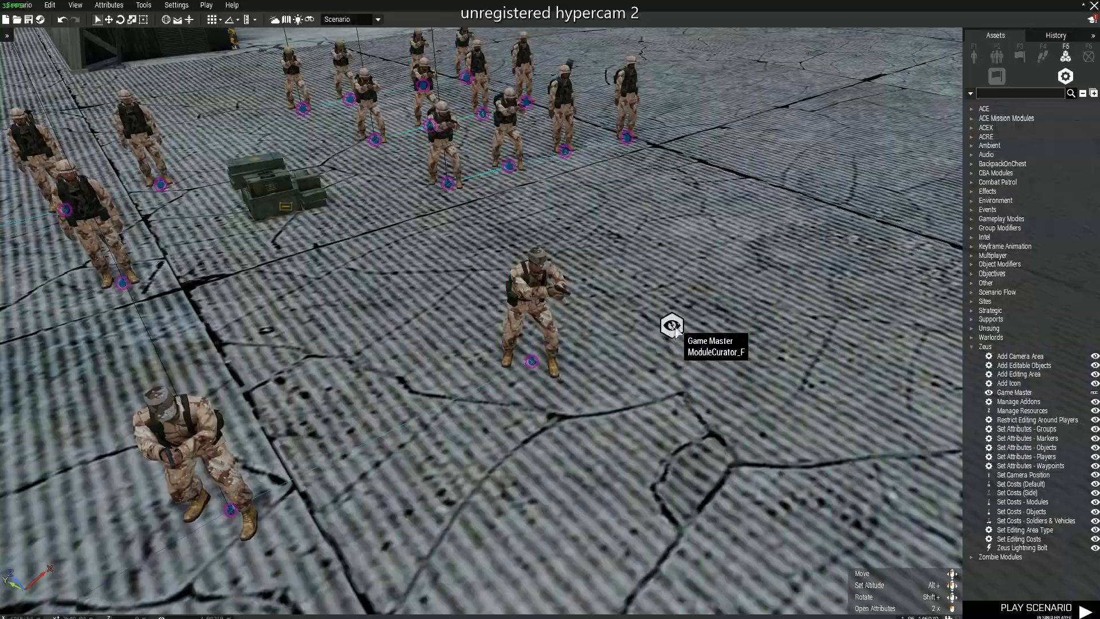
{"action": "double_click", "coordinate": [671, 325]}
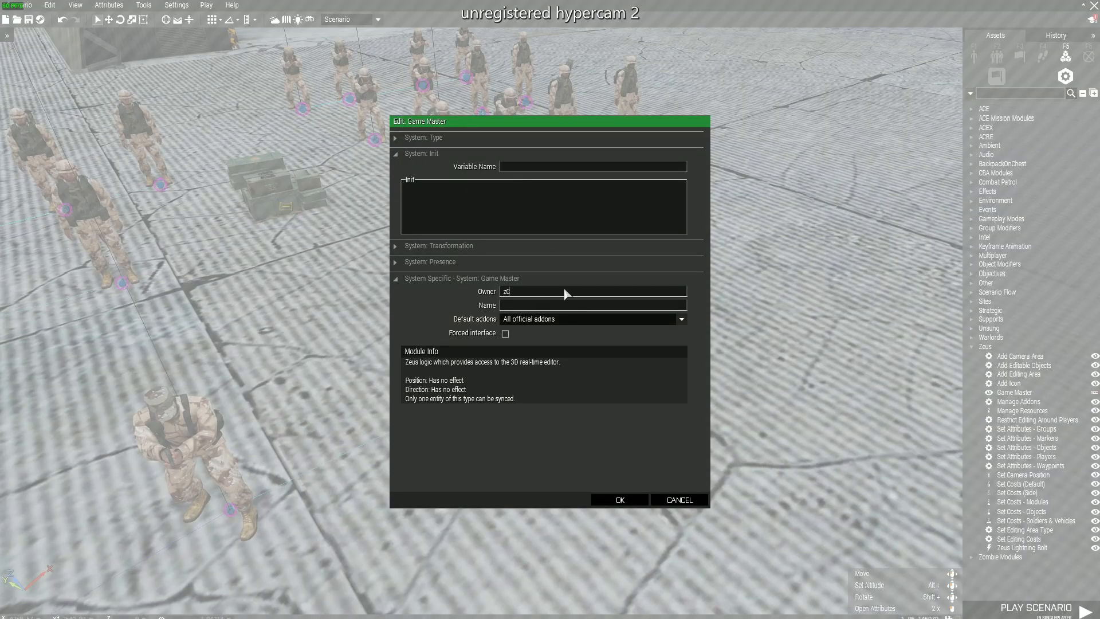
{"action": "left_click", "coordinate": [531, 319]}
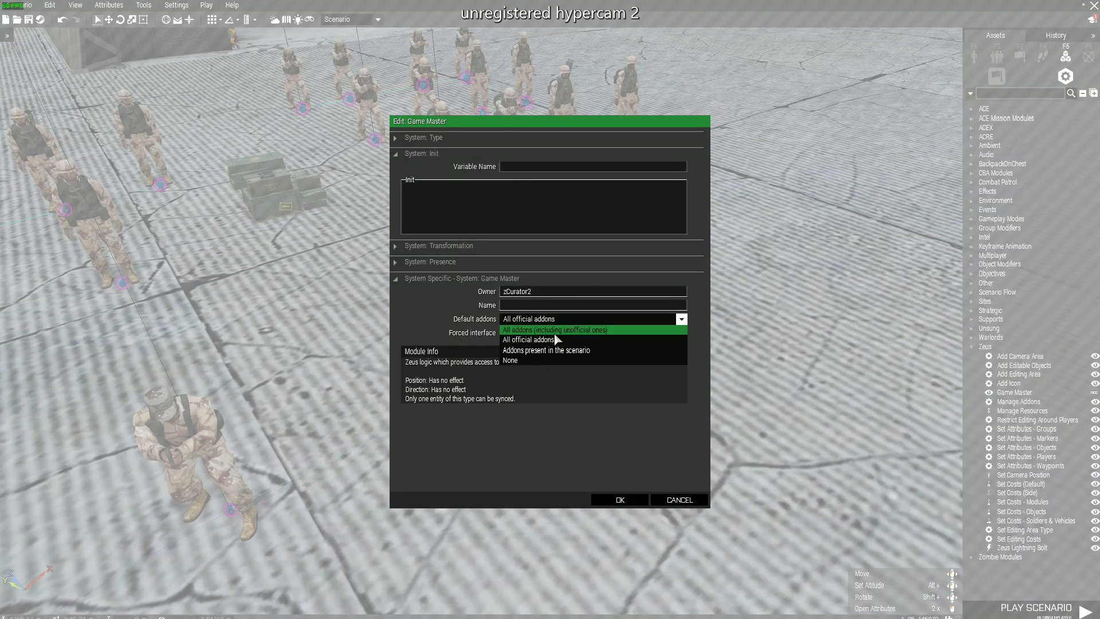
{"action": "left_click", "coordinate": [533, 333]}
{"action": "left_click", "coordinate": [620, 500]}
Step: Sync the second Game Master module to the zCurator2 officer
{"action": "right_click", "coordinate": [668, 327]}
{"action": "mouse_move", "coordinate": [712, 344]}
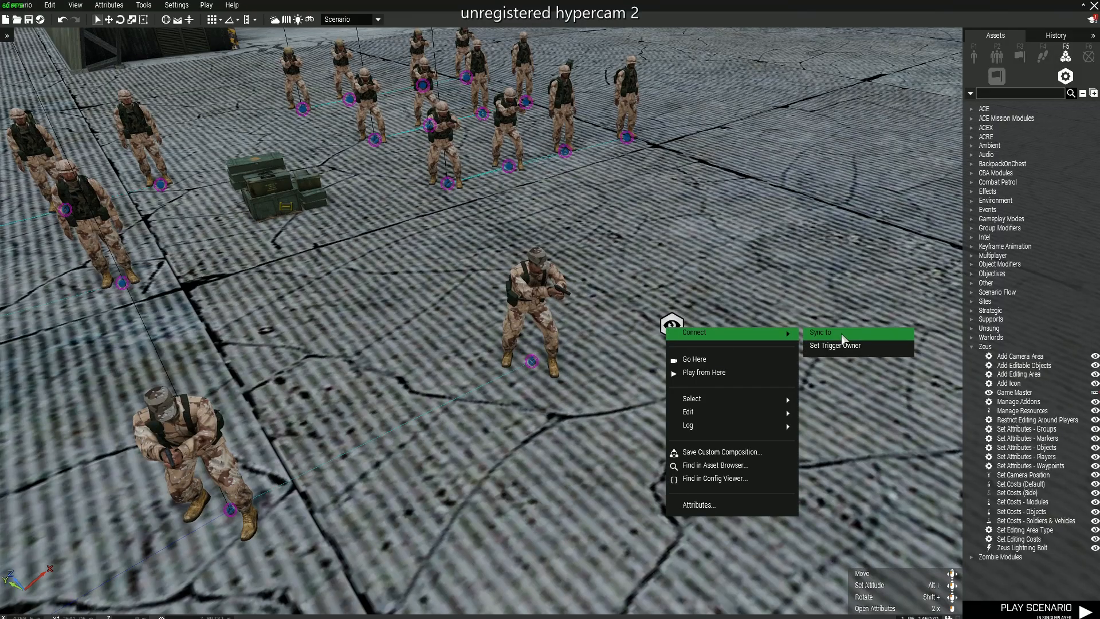
{"action": "left_click", "coordinate": [820, 332]}
{"action": "left_click", "coordinate": [536, 312]}
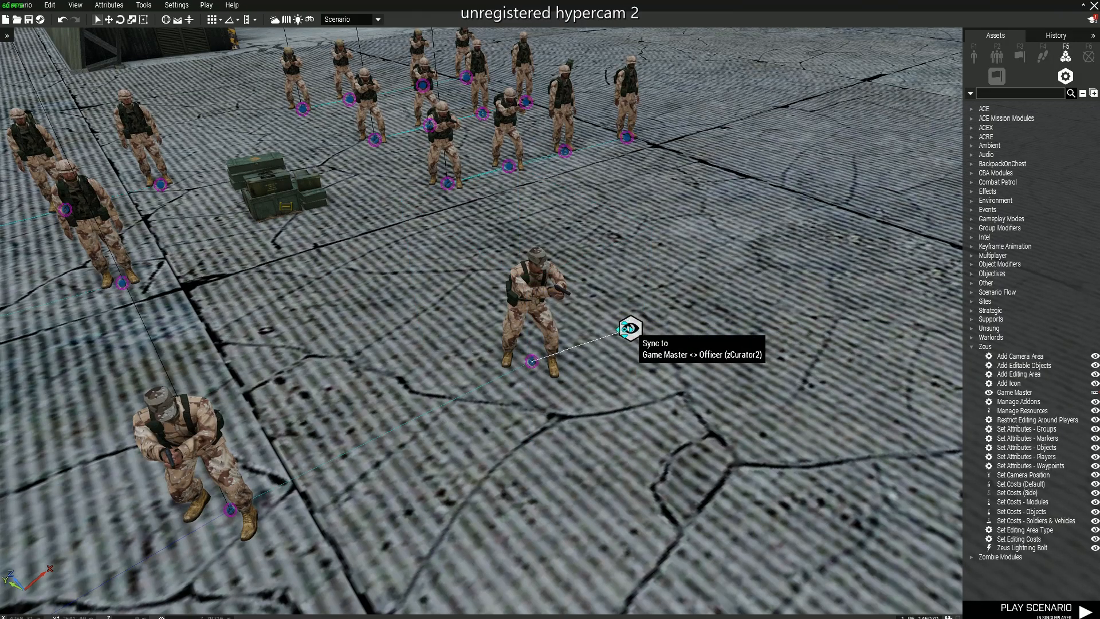
Step: Examine the standing Medic's role description and ACE medic and engineer options
{"action": "key", "text": "s"}
{"action": "key", "text": "a"}
{"action": "key", "text": "w"}
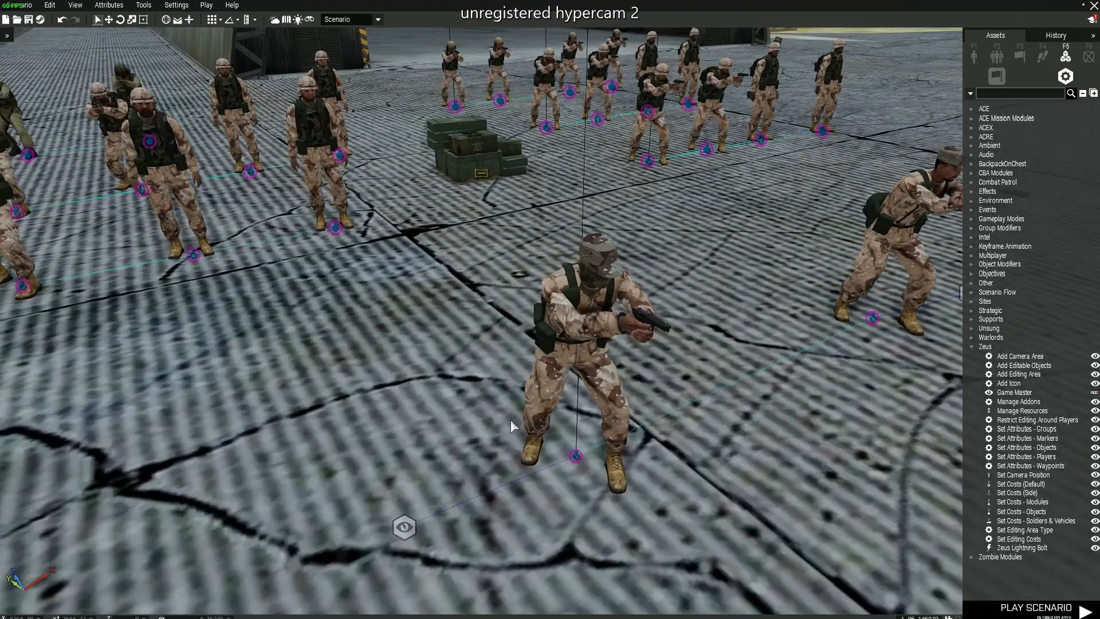
{"action": "key", "text": "w"}
{"action": "key", "text": "a"}
{"action": "right_click_drag", "start_coordinate": [511, 420], "coordinate": [518, 425]}
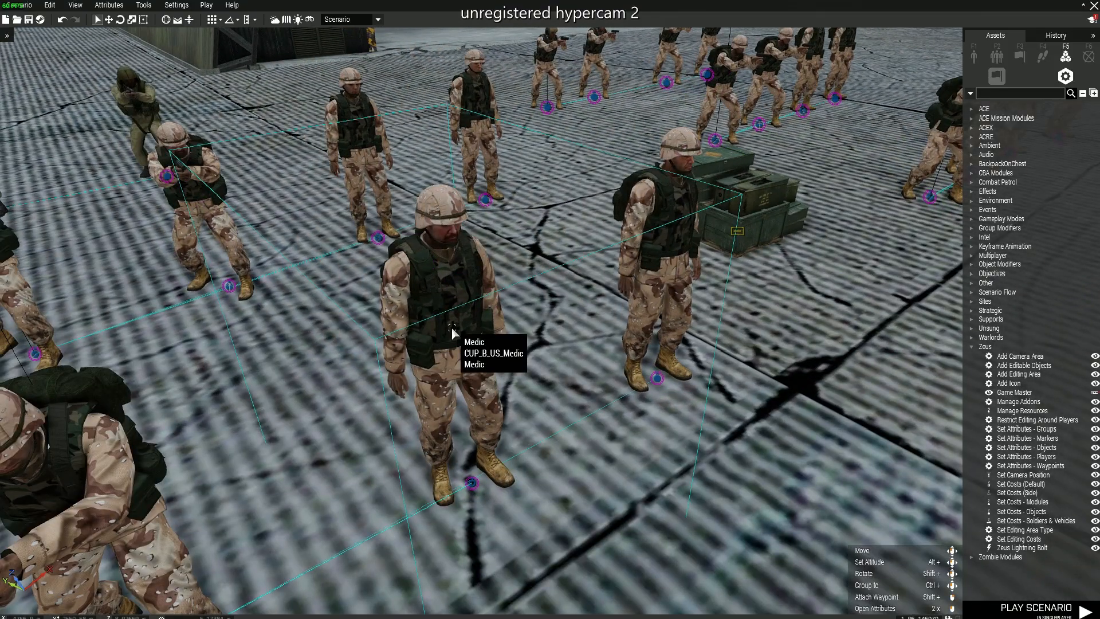
{"action": "double_click", "coordinate": [469, 331]}
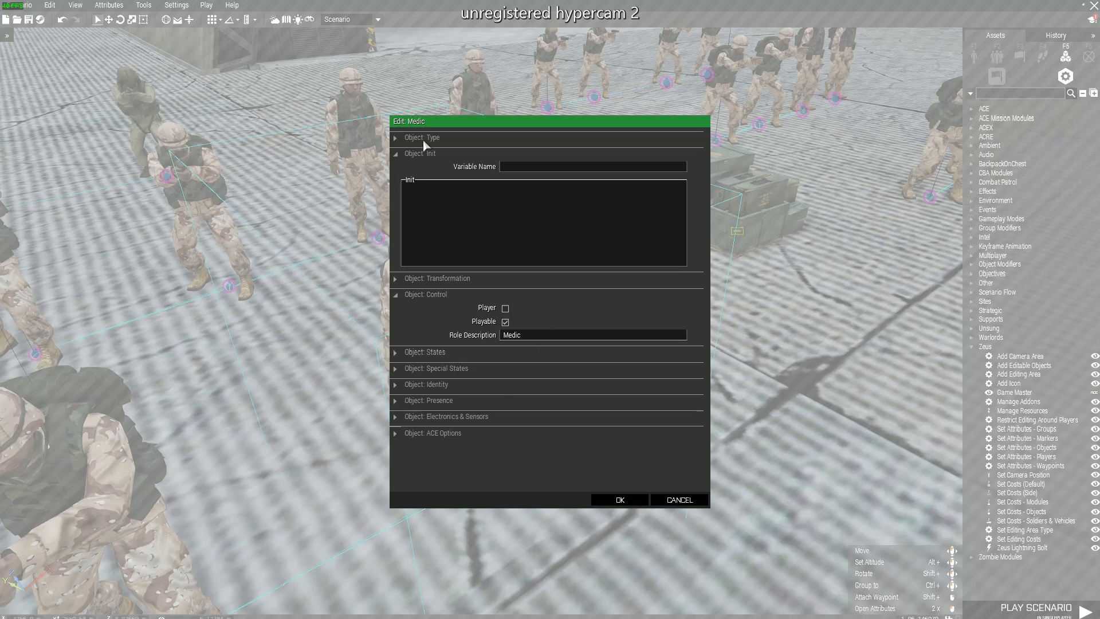
{"action": "left_click", "coordinate": [453, 433]}
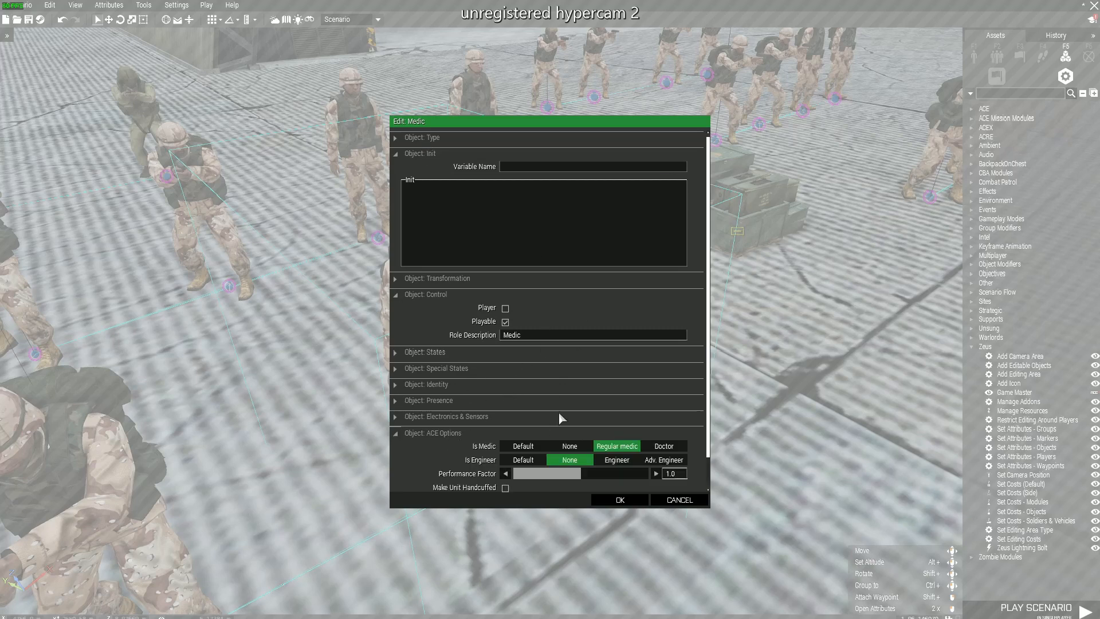
{"action": "scroll", "coordinate": [559, 411], "scroll_direction": "down", "scroll_amount": 2}
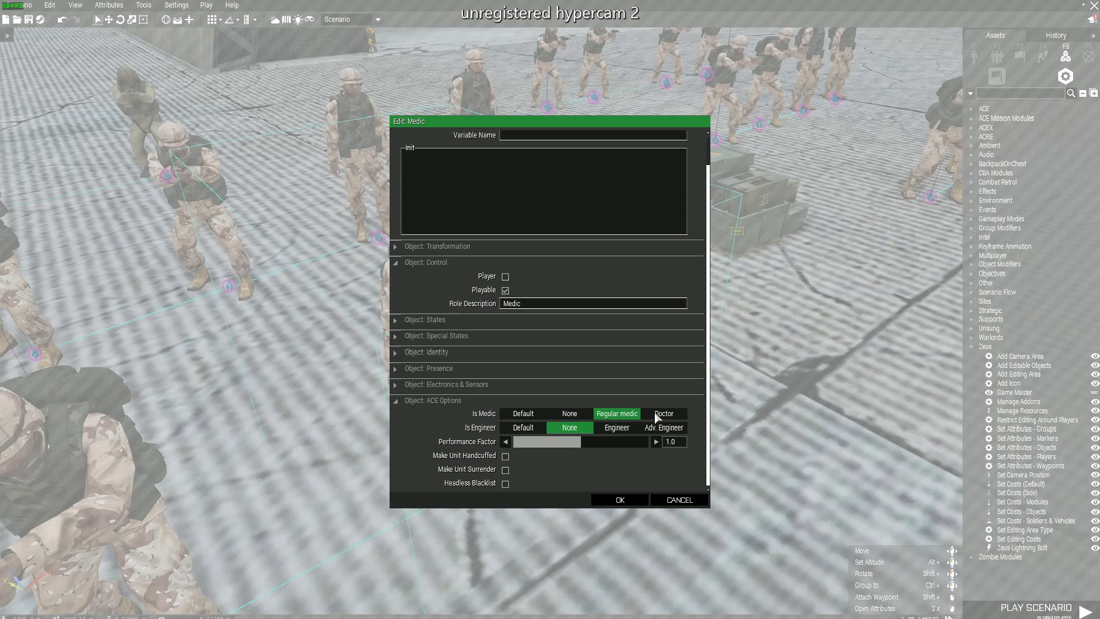
{"action": "left_click", "coordinate": [620, 499]}
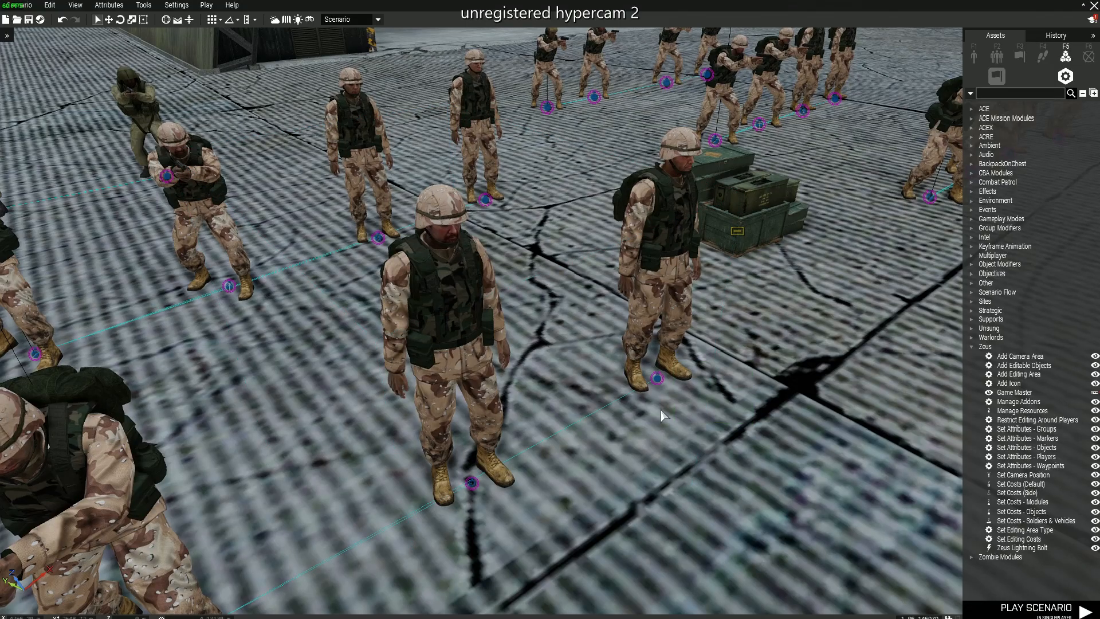
Step: Examine the Tank Commander crewman's role description and ACE medic and engineer options
{"action": "scroll", "coordinate": [661, 410], "scroll_direction": "down", "scroll_amount": 3}
{"action": "key", "text": "w"}
{"action": "key", "text": "d"}
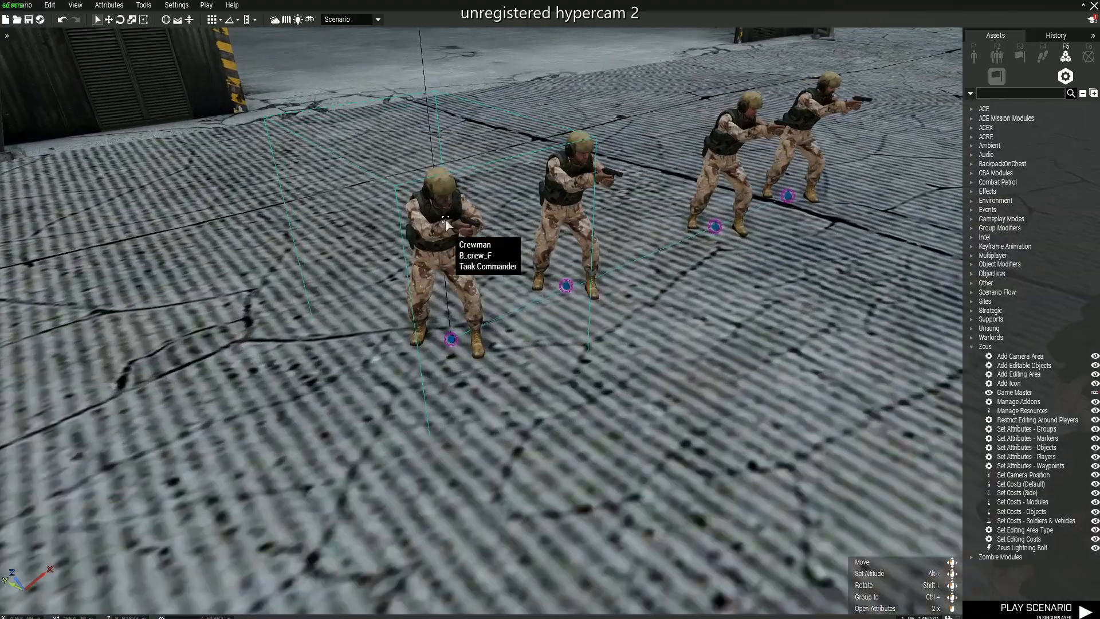
{"action": "double_click", "coordinate": [426, 269]}
{"action": "scroll", "coordinate": [556, 376], "scroll_direction": "down", "scroll_amount": 1}
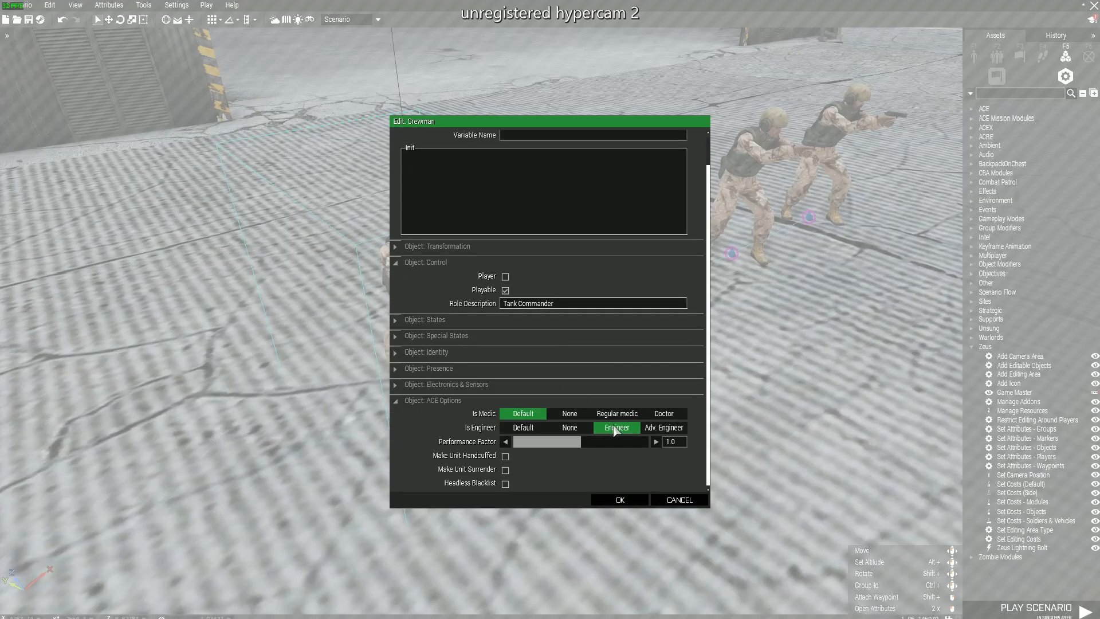
{"action": "left_click", "coordinate": [629, 499]}
Step: Collapse the Zeus module category and filter the module list by "pawn"
{"action": "key", "text": "s"}
{"action": "right_click_drag", "start_coordinate": [608, 491], "coordinate": [567, 499]}
{"action": "key", "text": "a"}
{"action": "key", "text": "s"}
{"action": "key", "text": "d"}
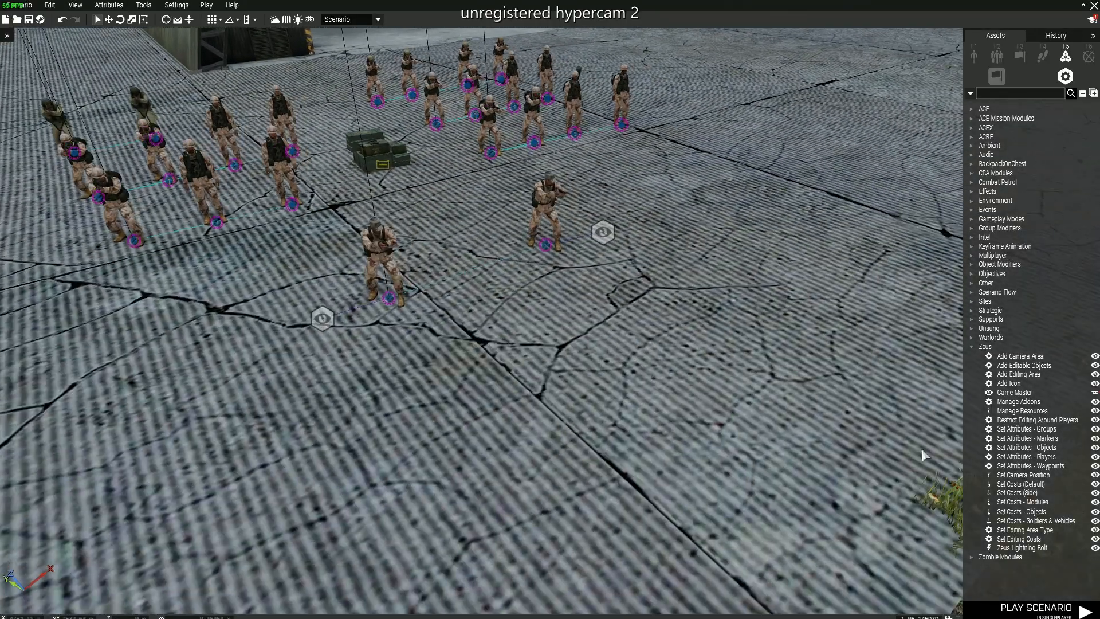
{"action": "left_click", "coordinate": [971, 338]}
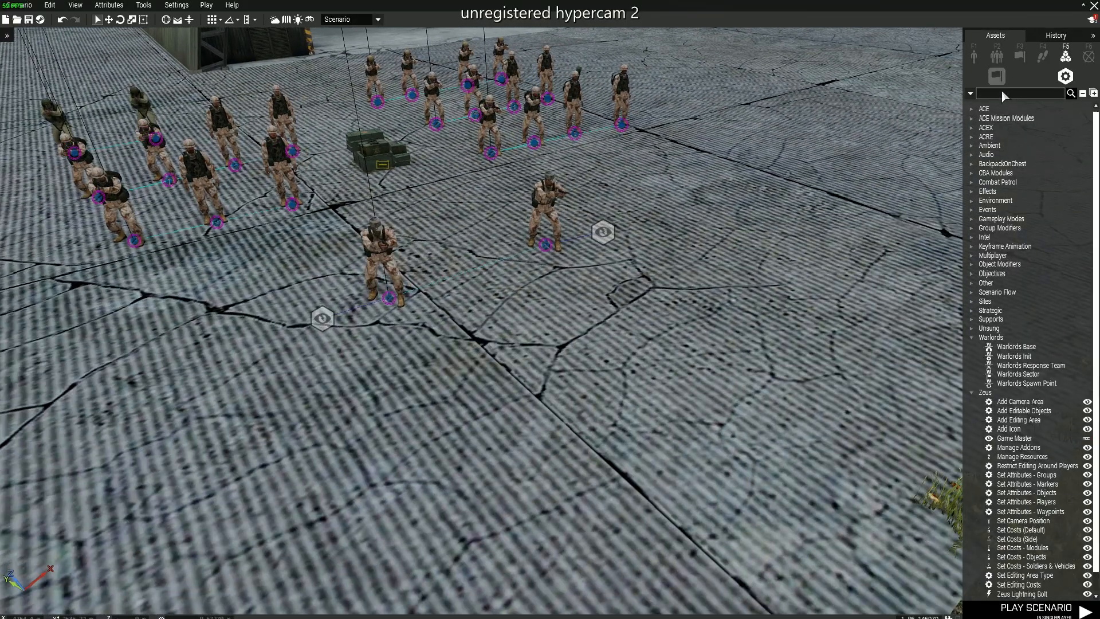
{"action": "left_click", "coordinate": [970, 336]}
{"action": "left_click", "coordinate": [971, 346]}
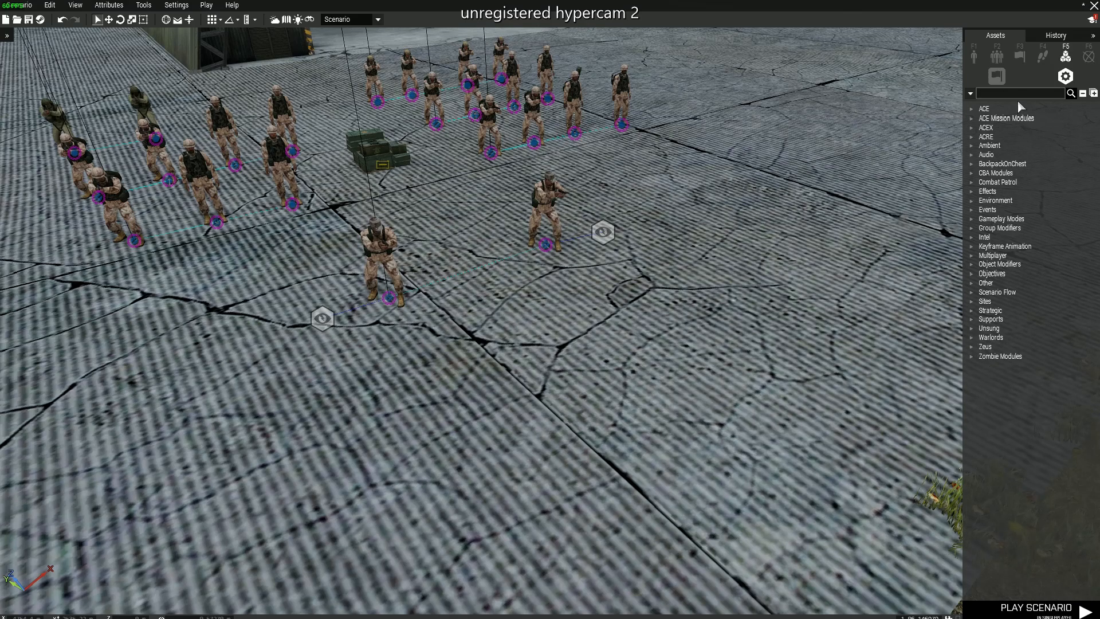
{"action": "left_click", "coordinate": [1018, 95]}
{"action": "type", "text": "paw"}
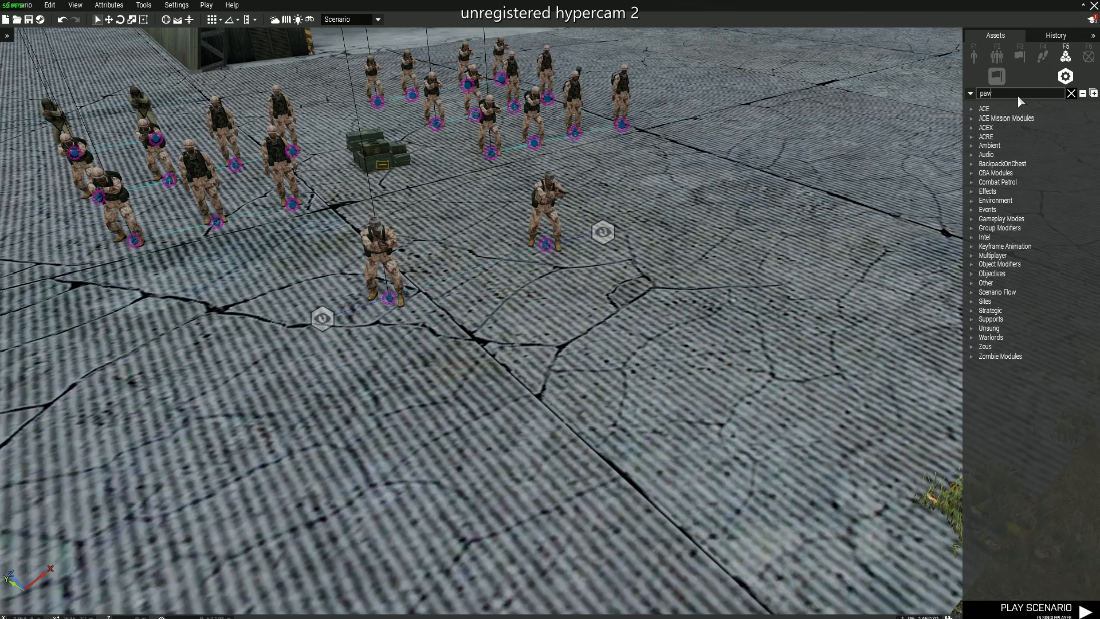
{"action": "type", "text": "n"}
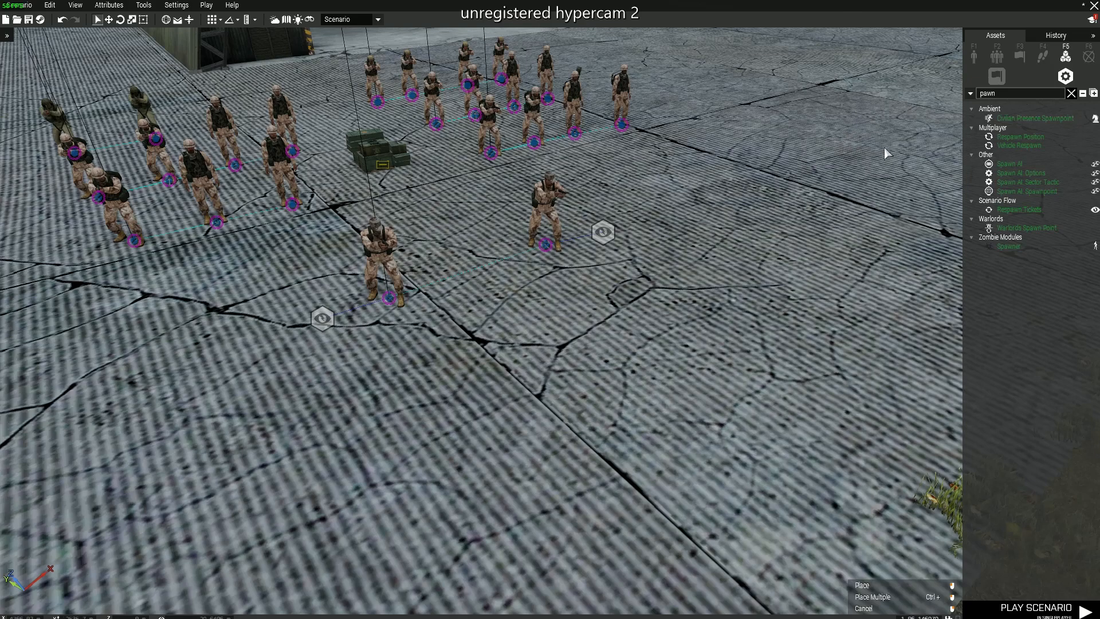
Step: Place a Respawn Position module on the open ground near the ammo crates and nudge it into position
{"action": "left_click", "coordinate": [1021, 136]}
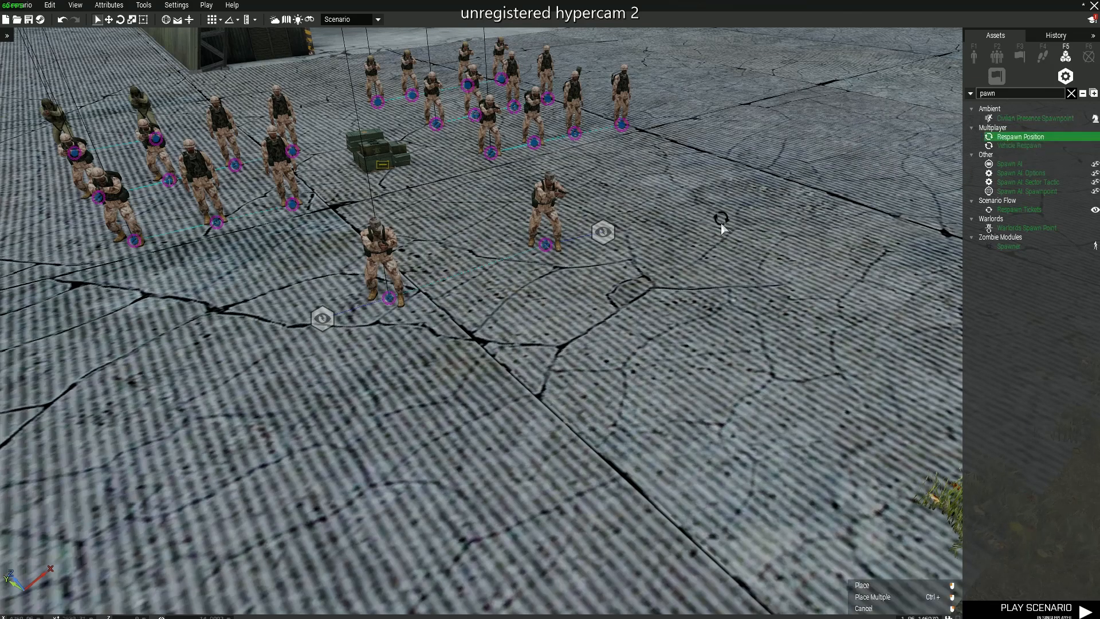
{"action": "key", "text": "w"}
{"action": "key", "text": "a"}
{"action": "scroll", "coordinate": [768, 231], "scroll_direction": "up", "scroll_amount": 2}
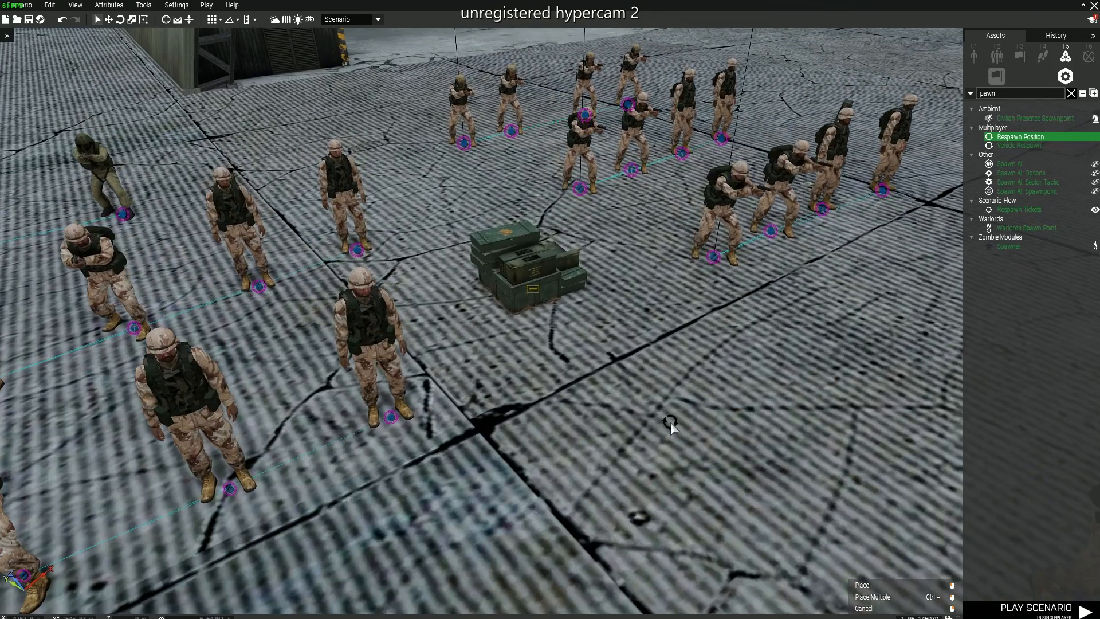
{"action": "left_click", "coordinate": [670, 422]}
{"action": "left_click_drag", "start_coordinate": [668, 422], "coordinate": [642, 388]}
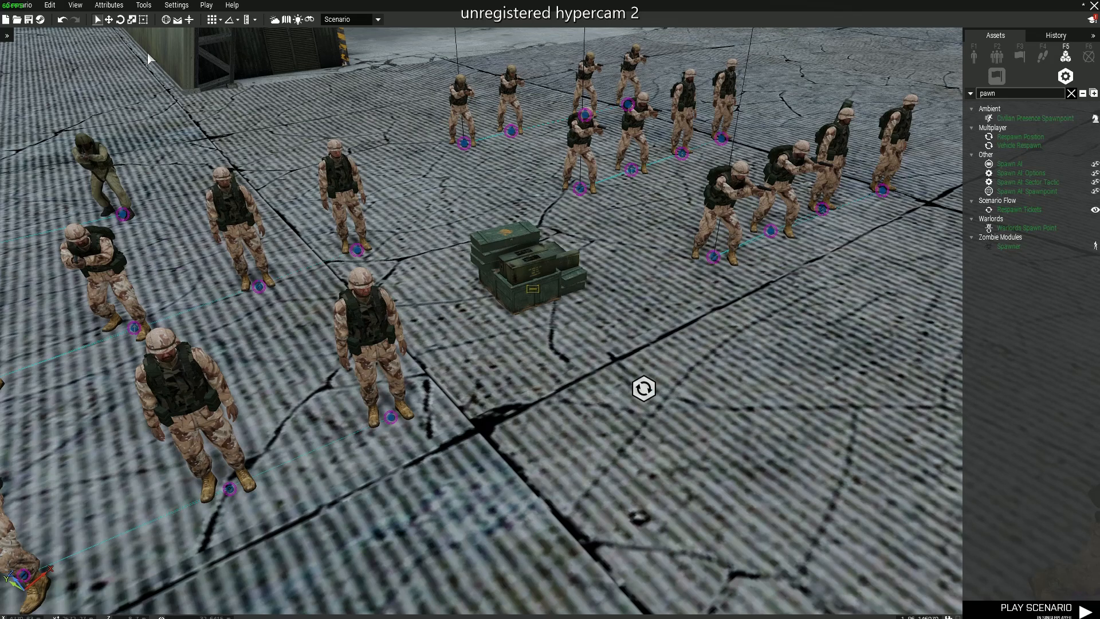
Step: Set the scenario's multiplayer respawn to Respawn on Custom Position and enable the Select respawn position ruleset
{"action": "left_click", "coordinate": [75, 6]}
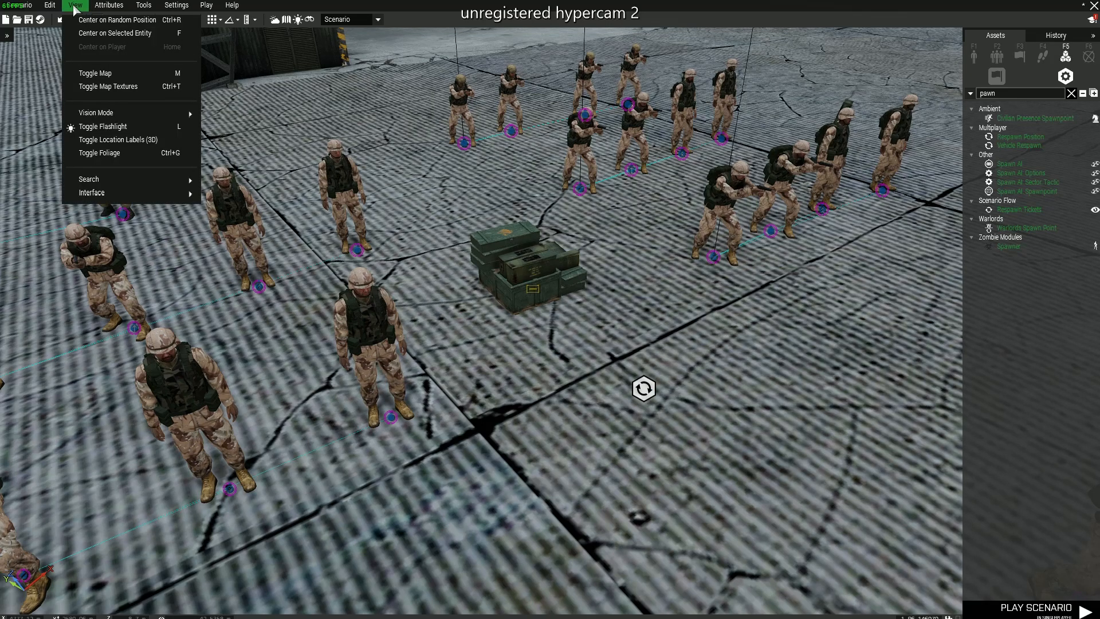
{"action": "mouse_move", "coordinate": [117, 8]}
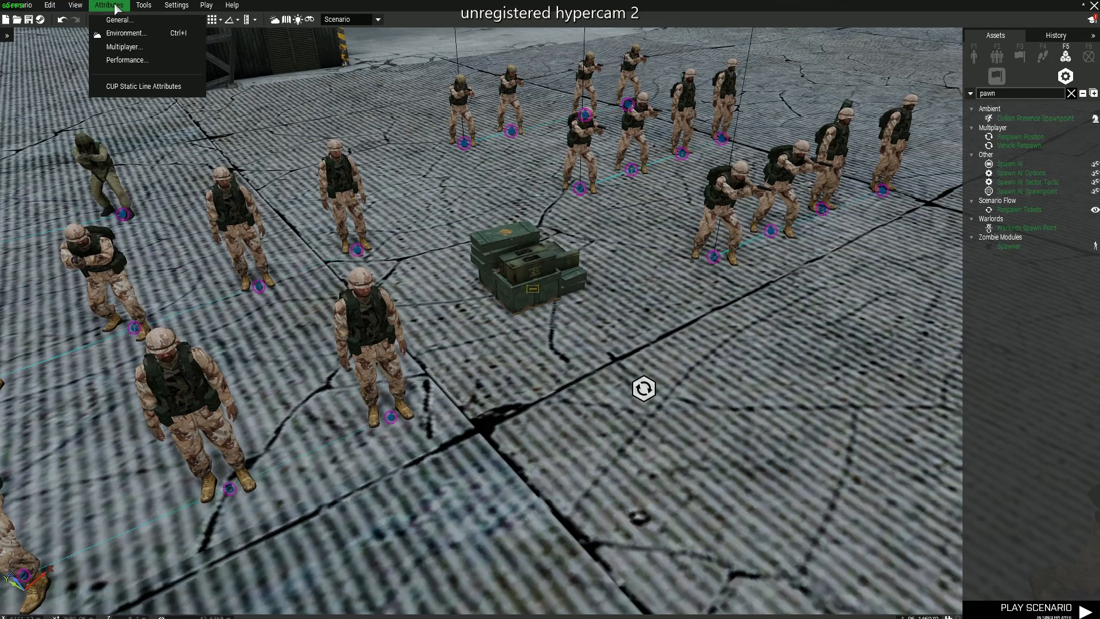
{"action": "left_click", "coordinate": [127, 47]}
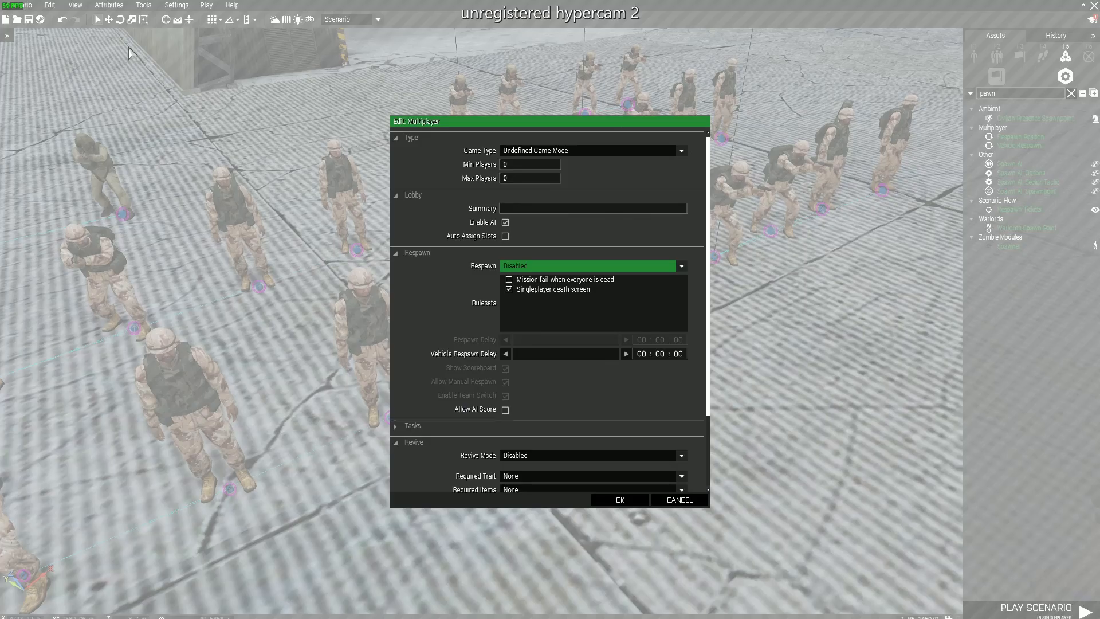
{"action": "left_click", "coordinate": [563, 268]}
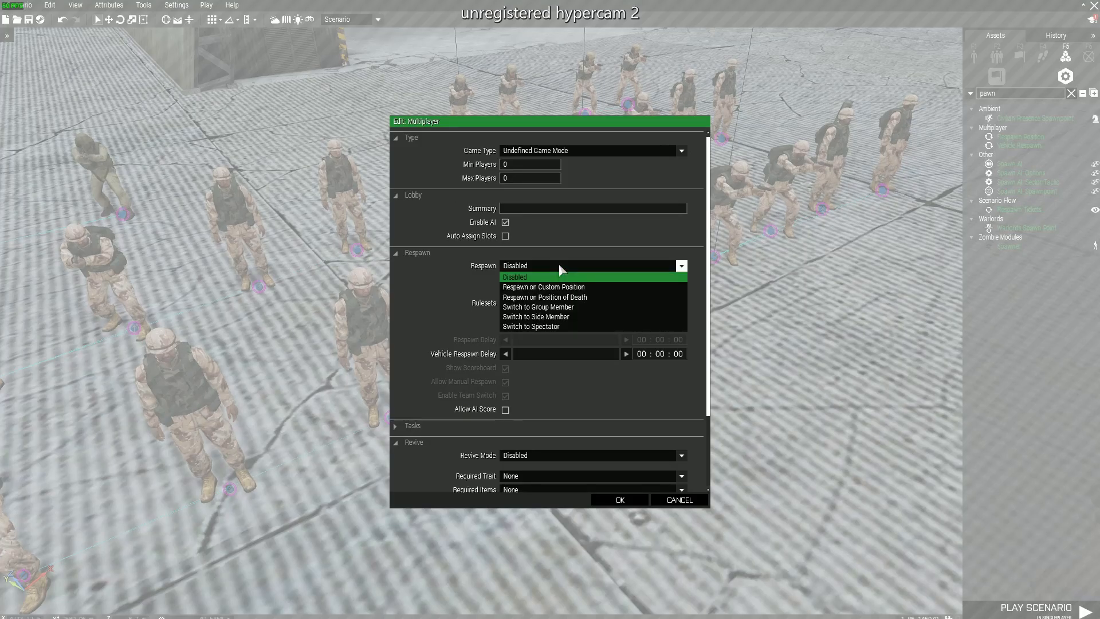
{"action": "left_click", "coordinate": [614, 290]}
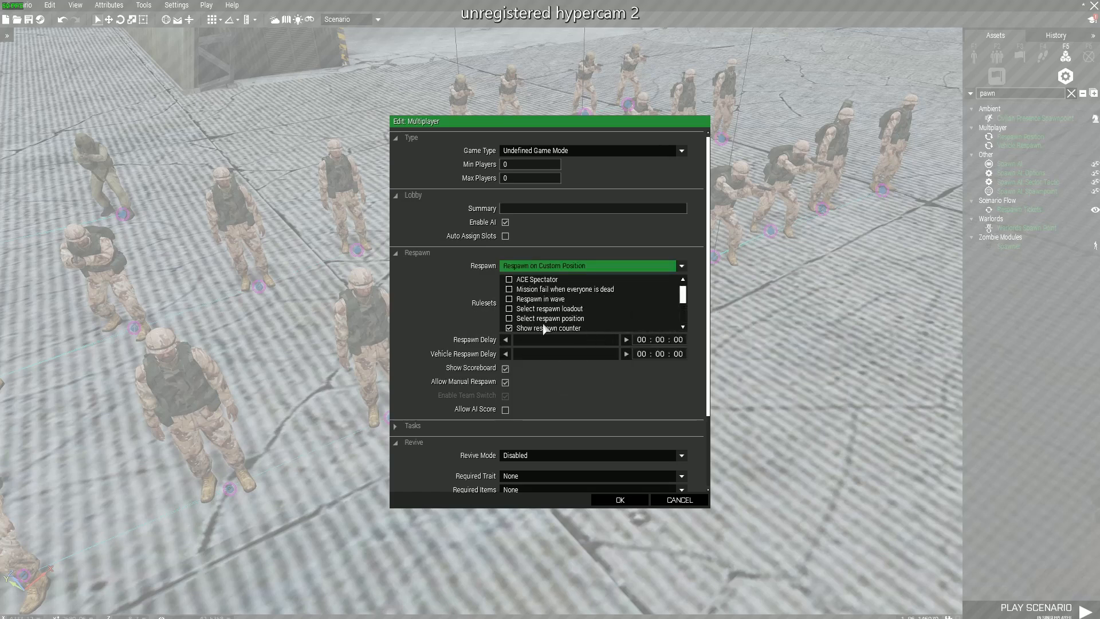
{"action": "left_click", "coordinate": [560, 319]}
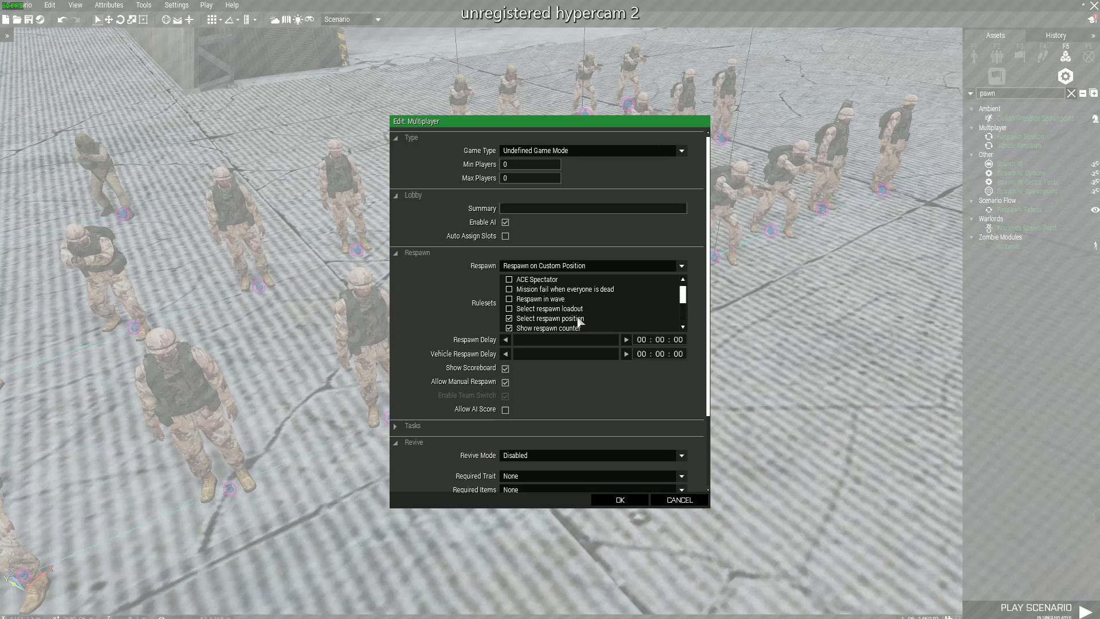
Step: Look through the respawn rulesets and set the respawn delay to 10 seconds
{"action": "scroll", "coordinate": [580, 324], "scroll_direction": "down", "scroll_amount": 2}
{"action": "scroll", "coordinate": [606, 319], "scroll_direction": "up", "scroll_amount": 2}
{"action": "left_click_drag", "start_coordinate": [683, 297], "coordinate": [687, 308]}
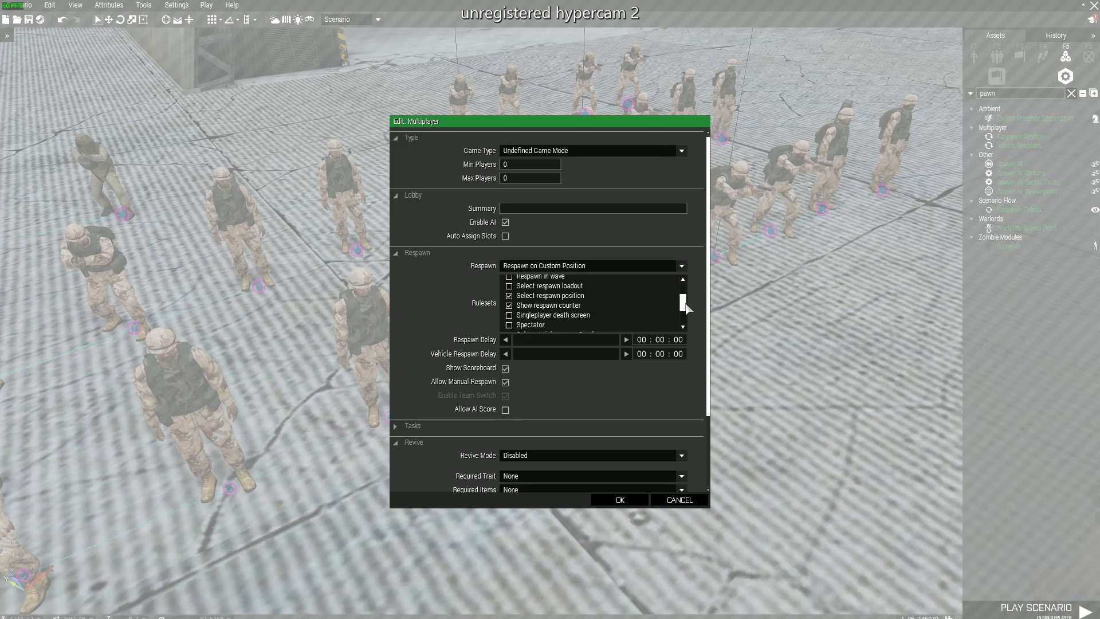
{"action": "left_click", "coordinate": [628, 341]}
{"action": "left_click", "coordinate": [627, 340]}
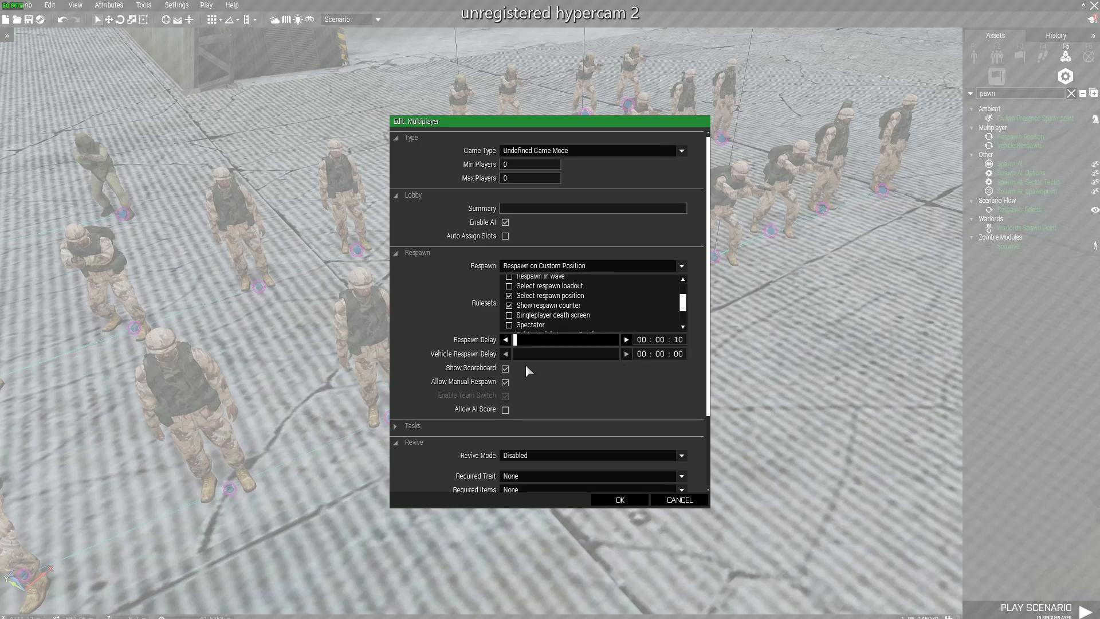
Step: Turn off Enable AI in the multiplayer lobby settings and apply the multiplayer attributes
{"action": "scroll", "coordinate": [525, 370], "scroll_direction": "down", "scroll_amount": 2}
{"action": "scroll", "coordinate": [547, 369], "scroll_direction": "up", "scroll_amount": 2}
{"action": "mouse_move", "coordinate": [490, 225]}
{"action": "left_click", "coordinate": [506, 223]}
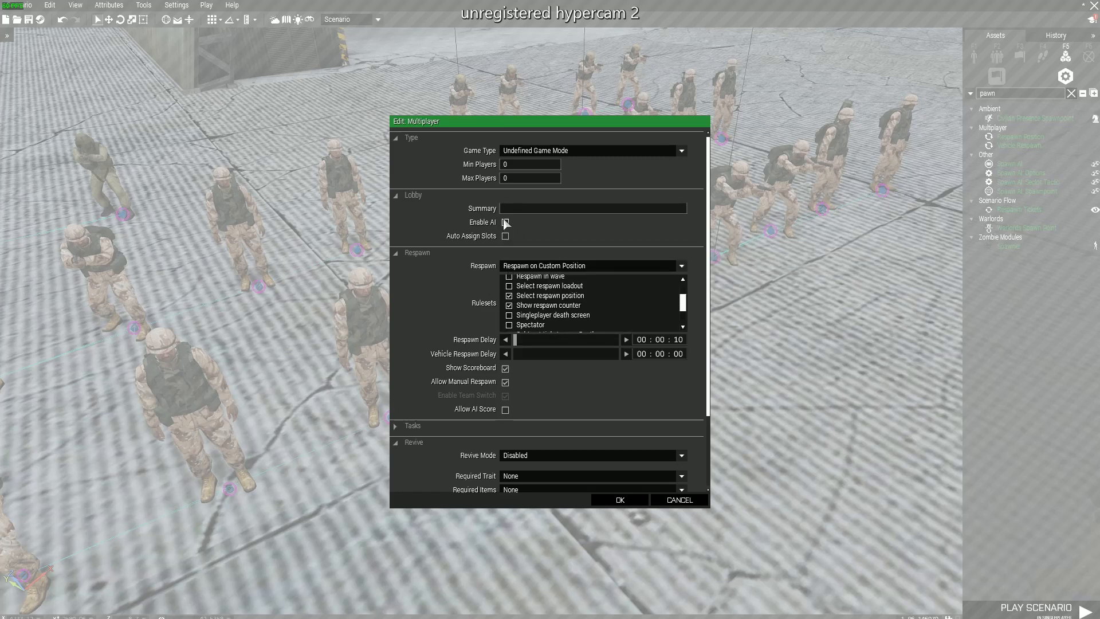
{"action": "mouse_move", "coordinate": [496, 228]}
{"action": "left_click", "coordinate": [620, 500]}
Step: Move the Respawn Position module closer to the two officers and give it the variable name respawn_west
{"action": "left_click_drag", "start_coordinate": [471, 265], "coordinate": [539, 292]}
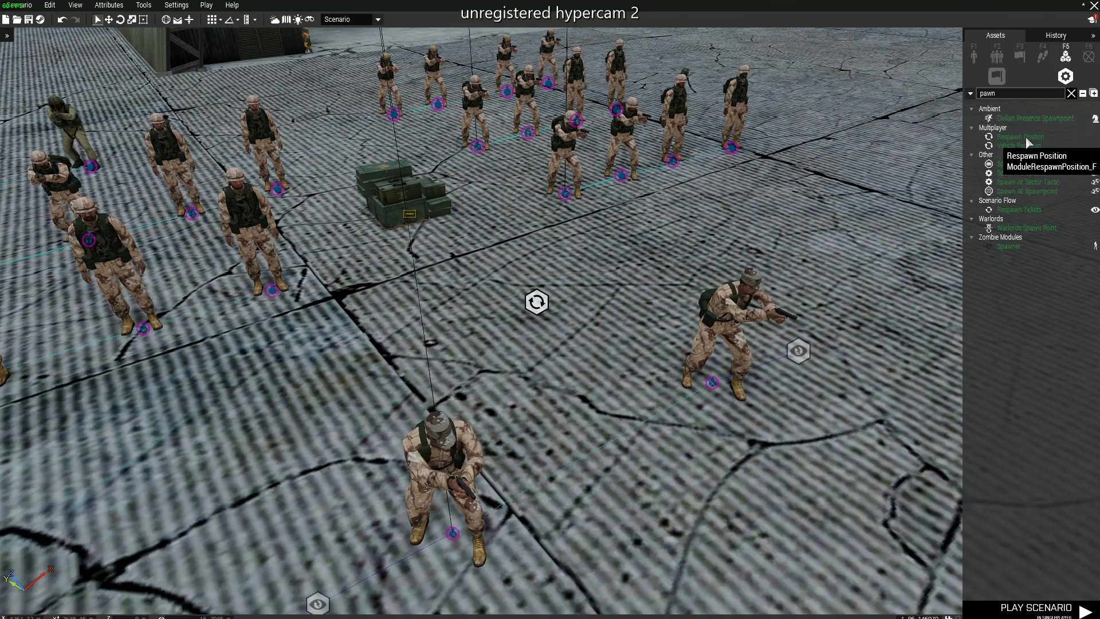
{"action": "double_click", "coordinate": [533, 301]}
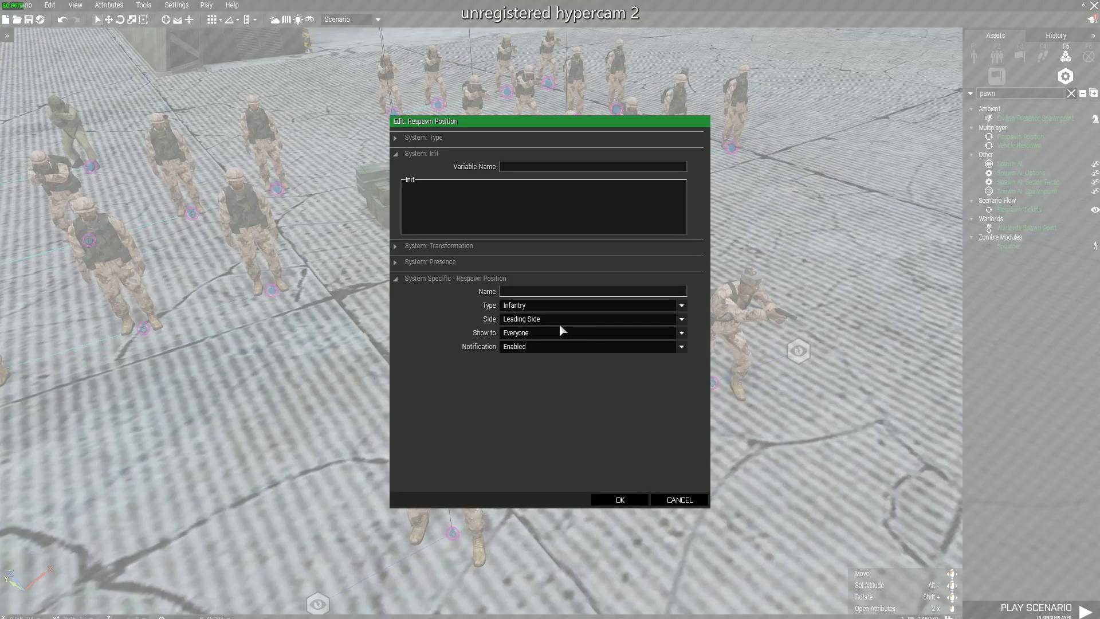
{"action": "left_click", "coordinate": [522, 167]}
{"action": "type", "text": "respawn_west"}
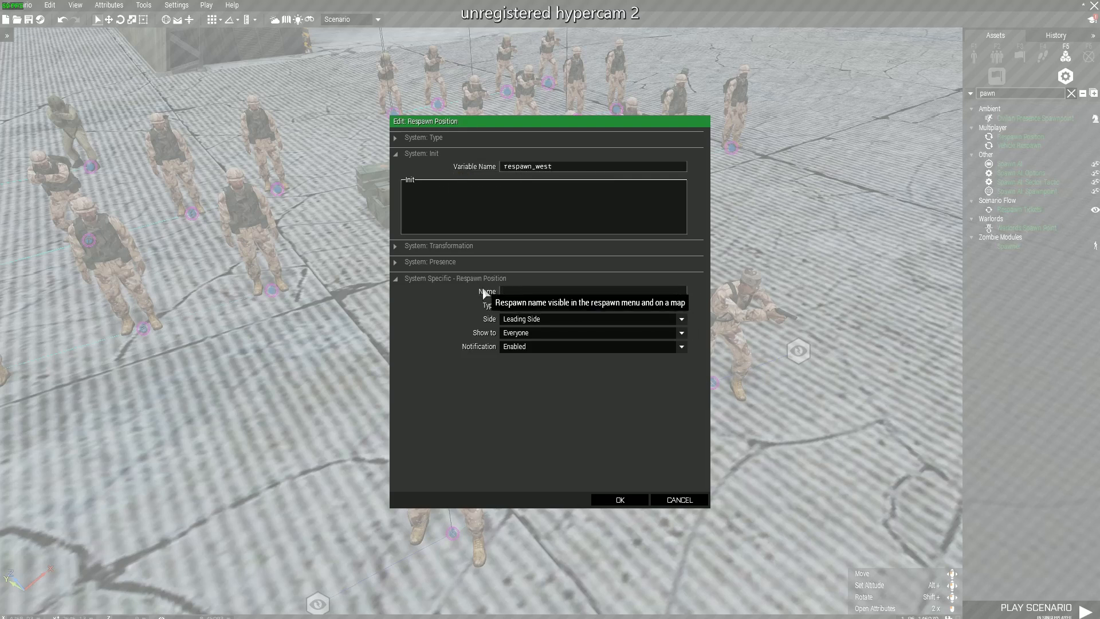
{"action": "left_click", "coordinate": [537, 292]}
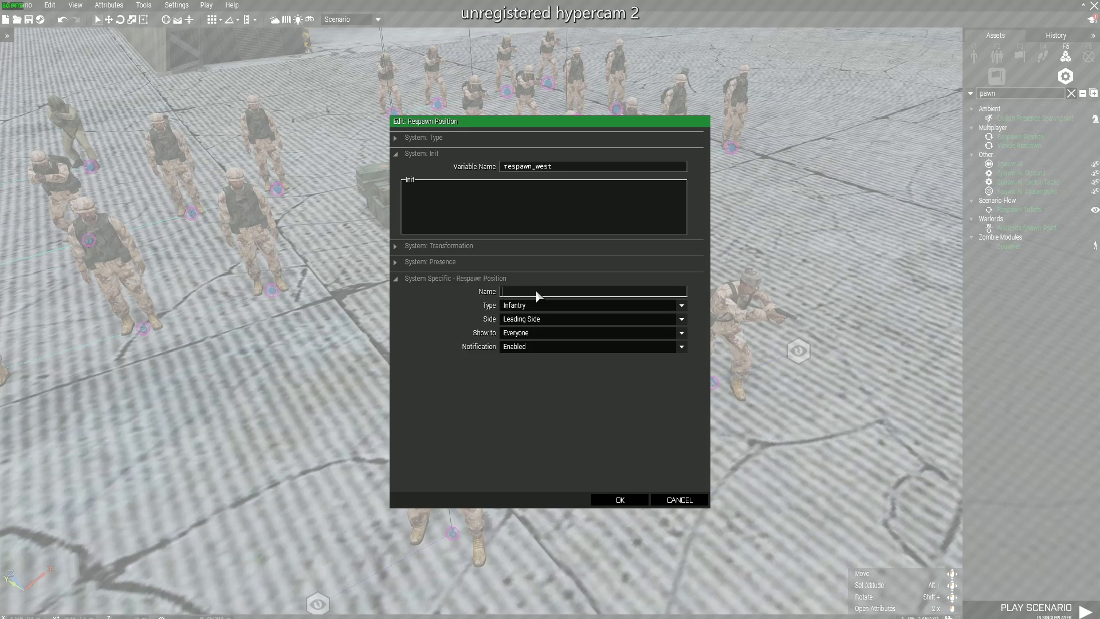
{"action": "left_click", "coordinate": [626, 501]}
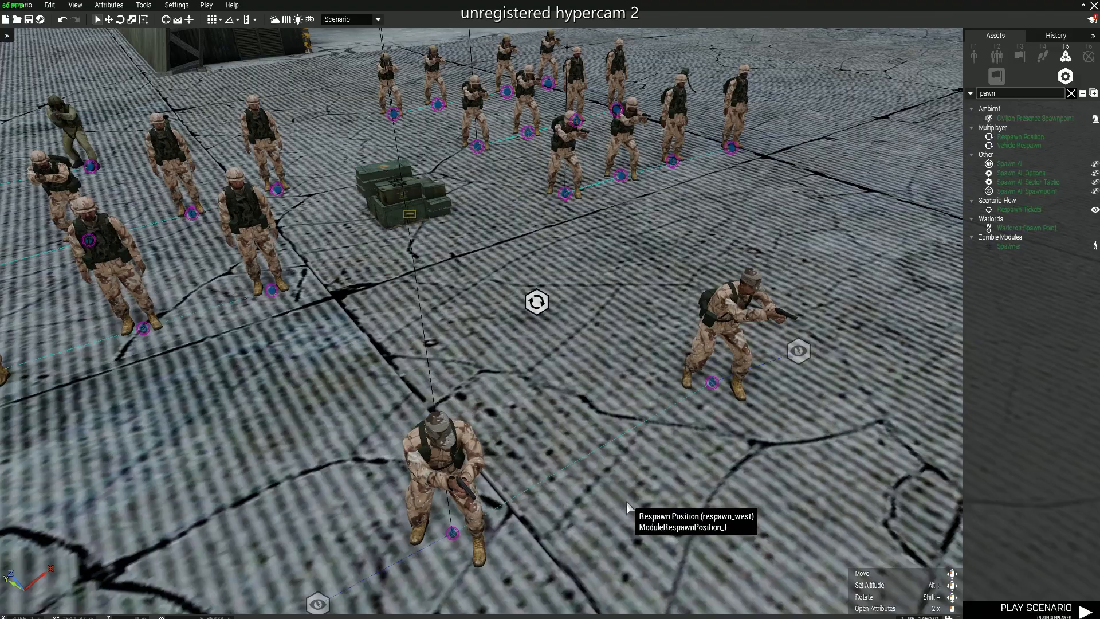
Step: Check the respawn module's location around the airfield and on the map, and set its display name to poop
{"action": "scroll", "coordinate": [624, 414], "scroll_direction": "down", "scroll_amount": 10}
{"action": "right_click_drag", "start_coordinate": [623, 417], "coordinate": [579, 387]}
{"action": "scroll", "coordinate": [580, 391], "scroll_direction": "down", "scroll_amount": 10}
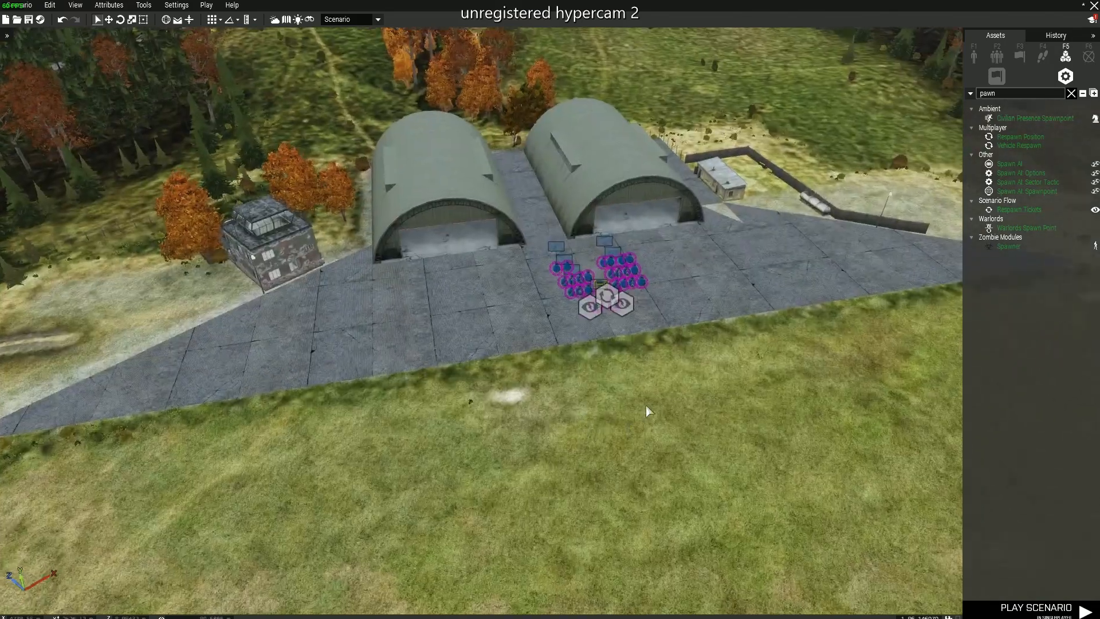
{"action": "scroll", "coordinate": [506, 347], "scroll_direction": "up", "scroll_amount": 10}
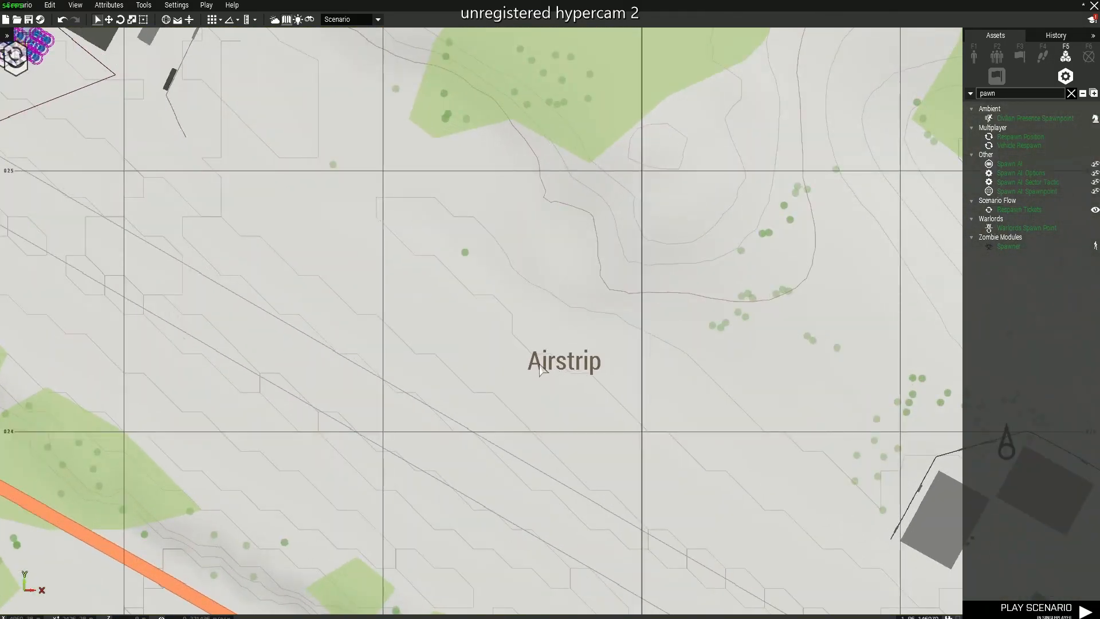
{"action": "scroll", "coordinate": [616, 383], "scroll_direction": "down", "scroll_amount": 10}
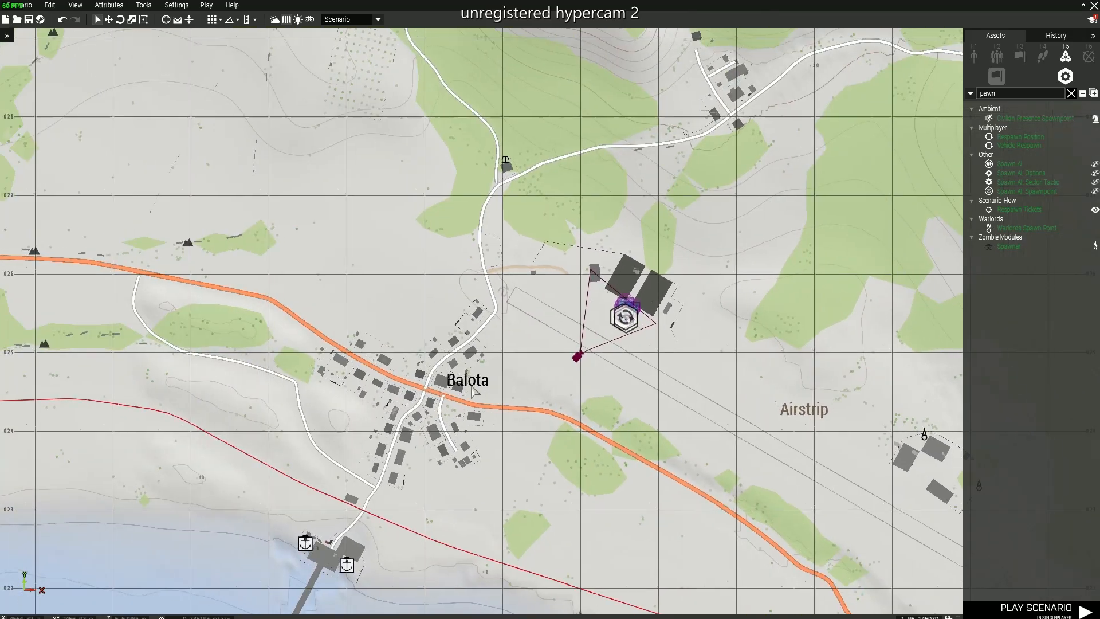
{"action": "scroll", "coordinate": [473, 404], "scroll_direction": "up", "scroll_amount": 5}
{"action": "right_click_drag", "start_coordinate": [735, 317], "coordinate": [669, 363]}
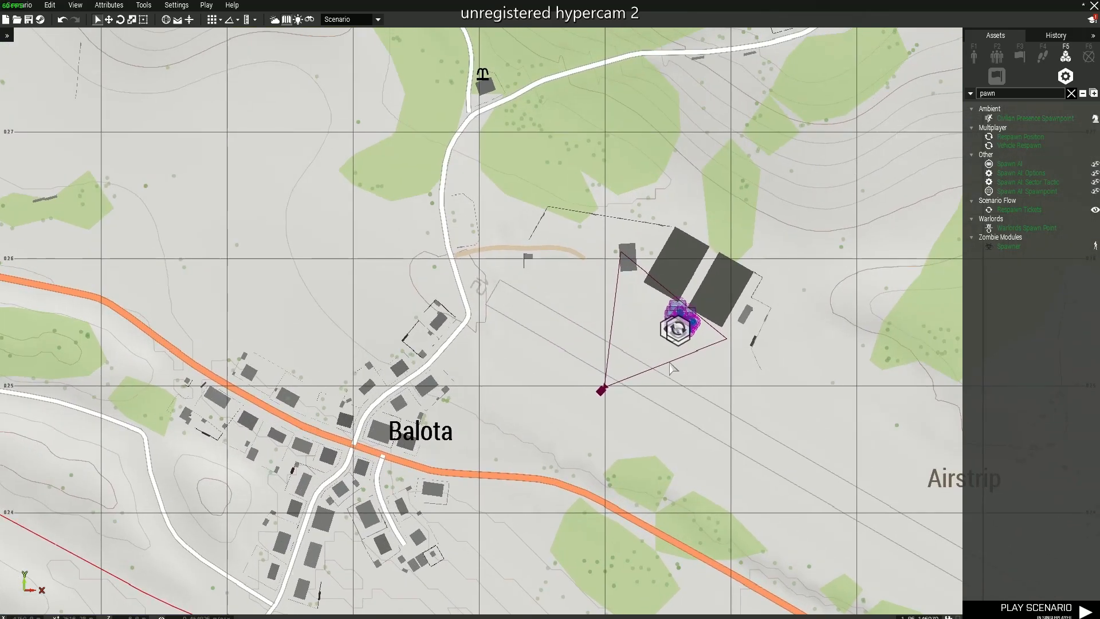
{"action": "key", "text": "m"}
{"action": "scroll", "coordinate": [607, 351], "scroll_direction": "up", "scroll_amount": 3}
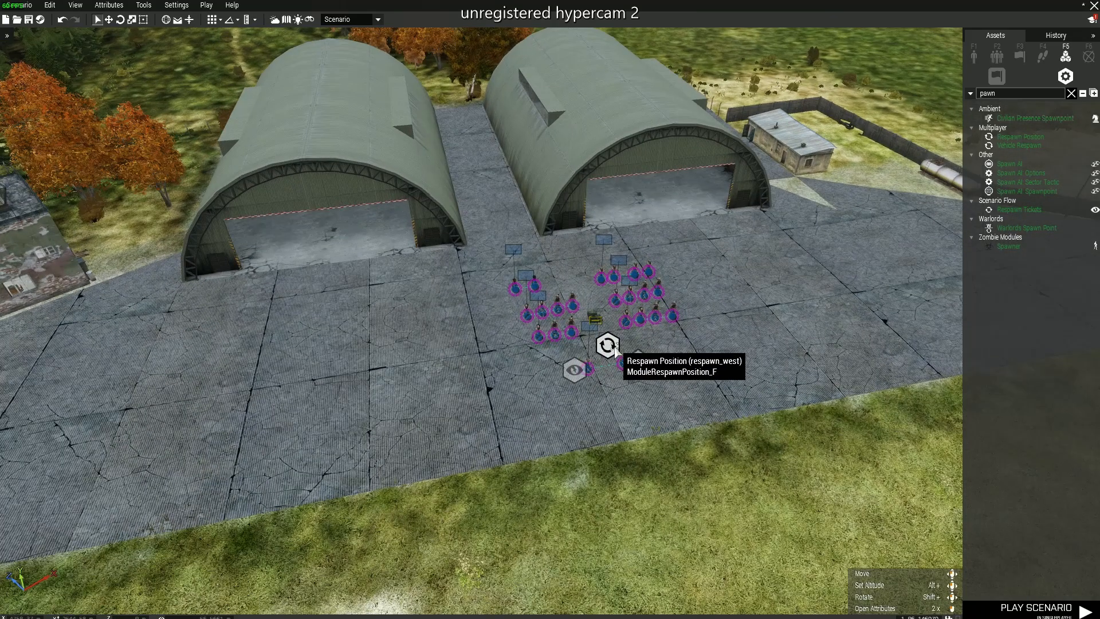
{"action": "double_click", "coordinate": [603, 360]}
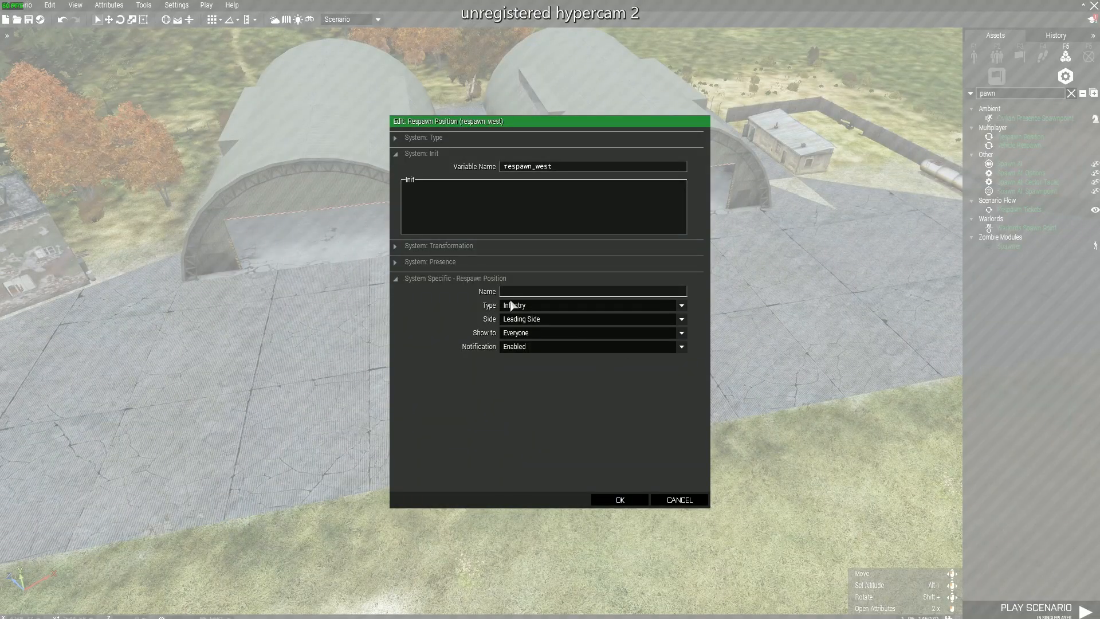
{"action": "left_click", "coordinate": [597, 499]}
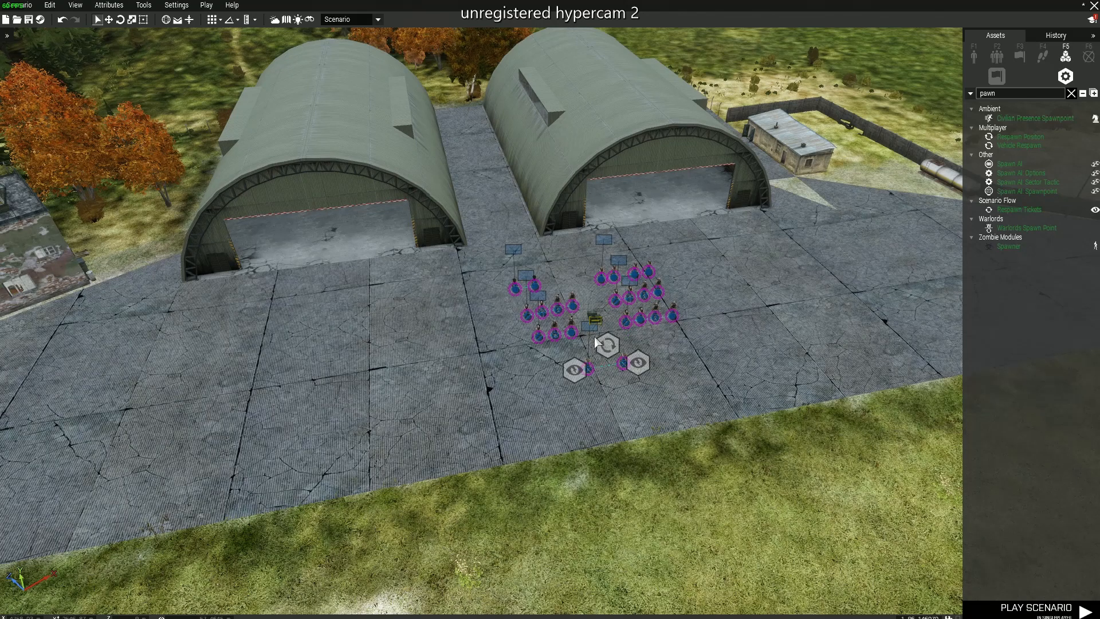
Step: Set the Respawn Position module's side to BLUFOR, keep its notification Enabled, and apply the attributes
{"action": "scroll", "coordinate": [597, 344], "scroll_direction": "up", "scroll_amount": 3}
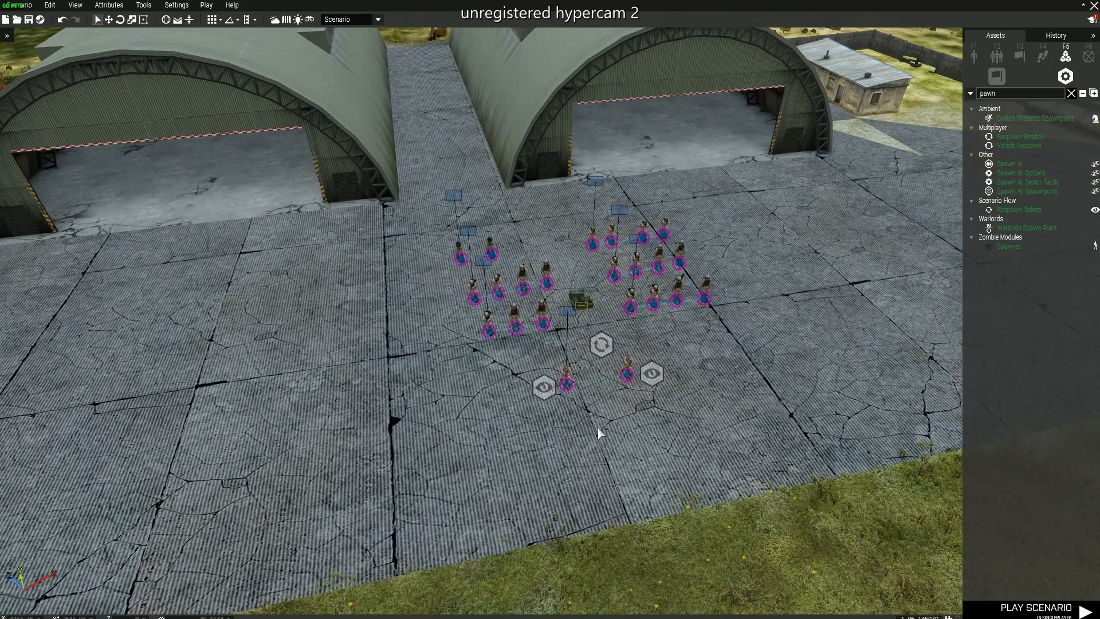
{"action": "key", "text": "m"}
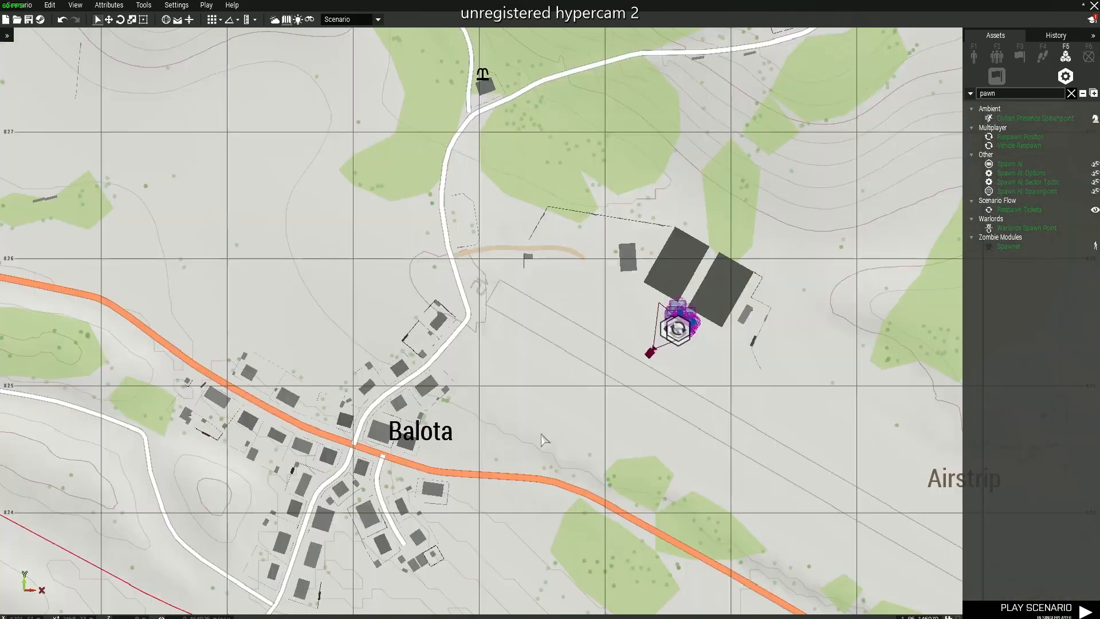
{"action": "key", "text": "m"}
{"action": "scroll", "coordinate": [608, 370], "scroll_direction": "up", "scroll_amount": 3}
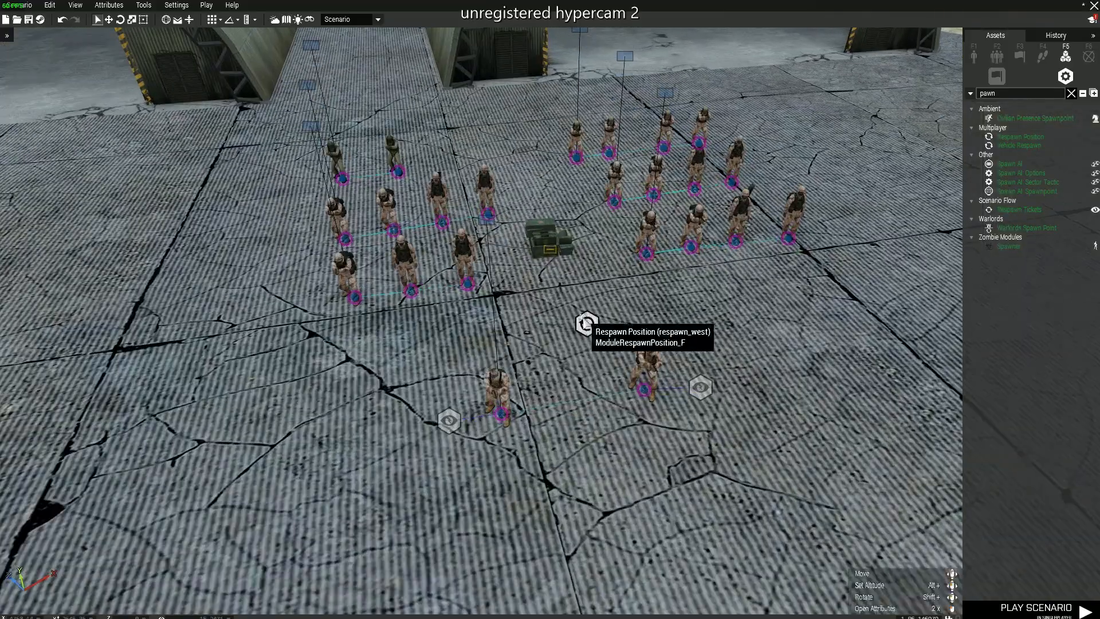
{"action": "double_click", "coordinate": [587, 322]}
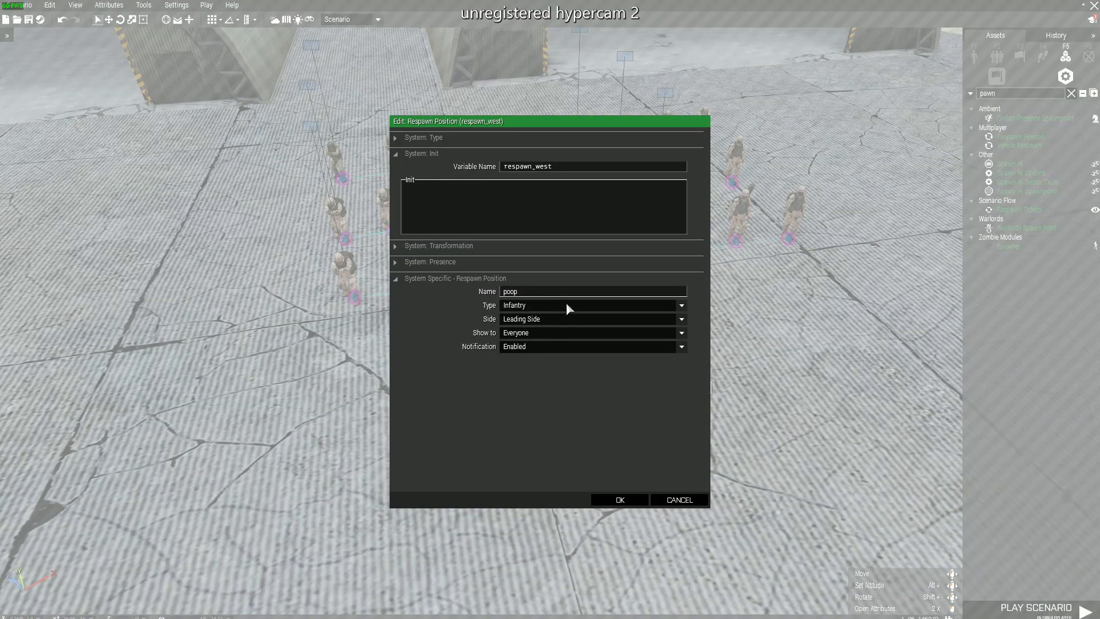
{"action": "left_click", "coordinate": [552, 319]}
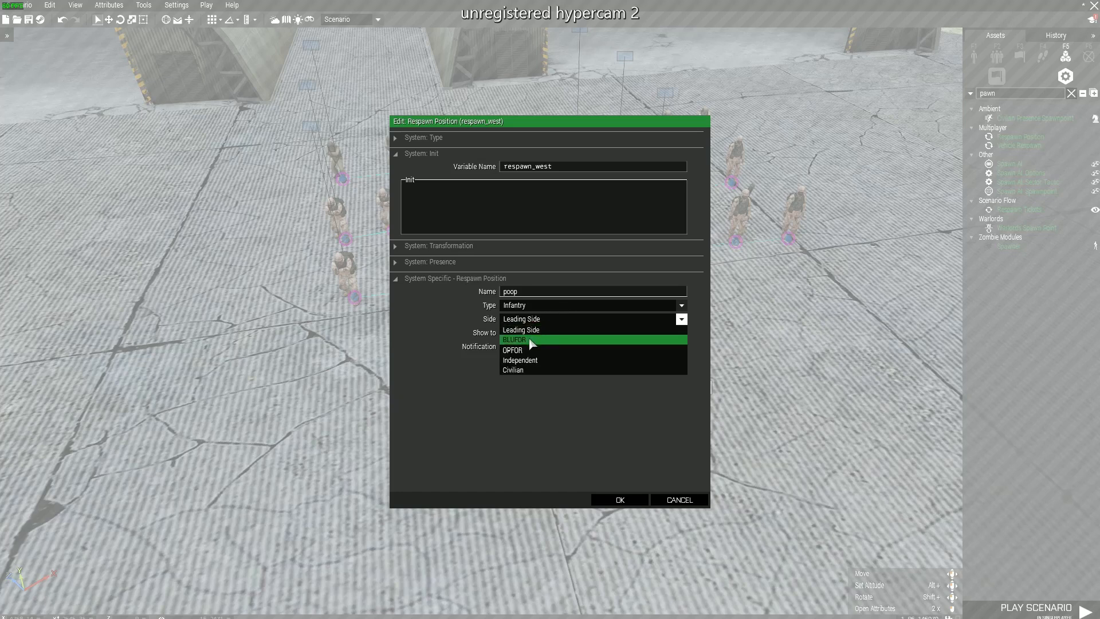
{"action": "left_click", "coordinate": [531, 341]}
{"action": "left_click", "coordinate": [554, 335]}
{"action": "left_click", "coordinate": [542, 342]}
{"action": "left_click", "coordinate": [538, 346]}
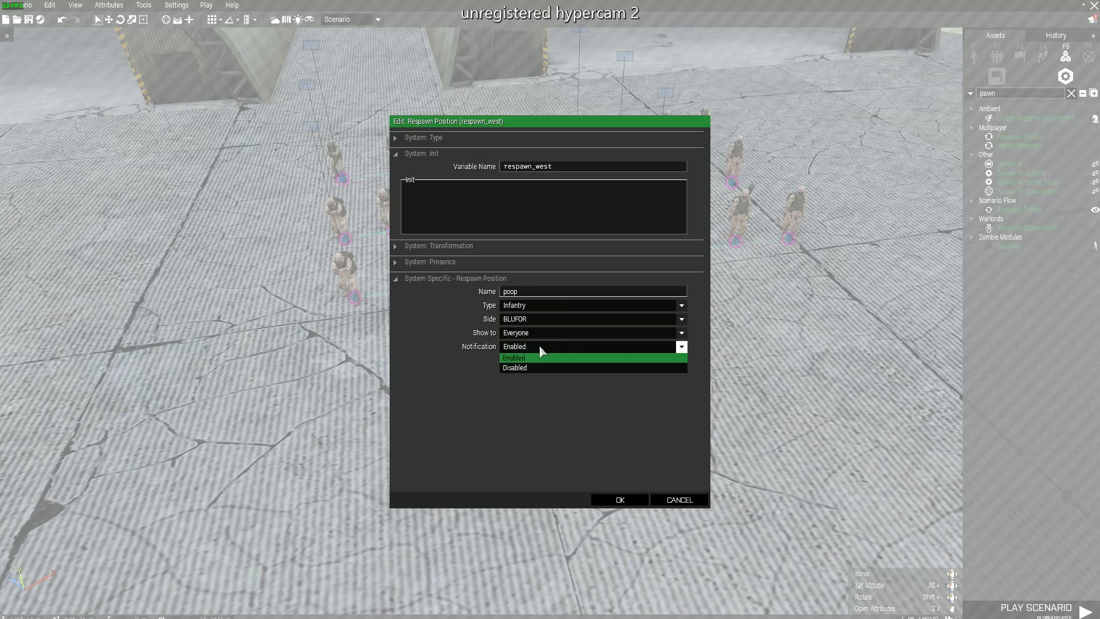
{"action": "left_click", "coordinate": [539, 345]}
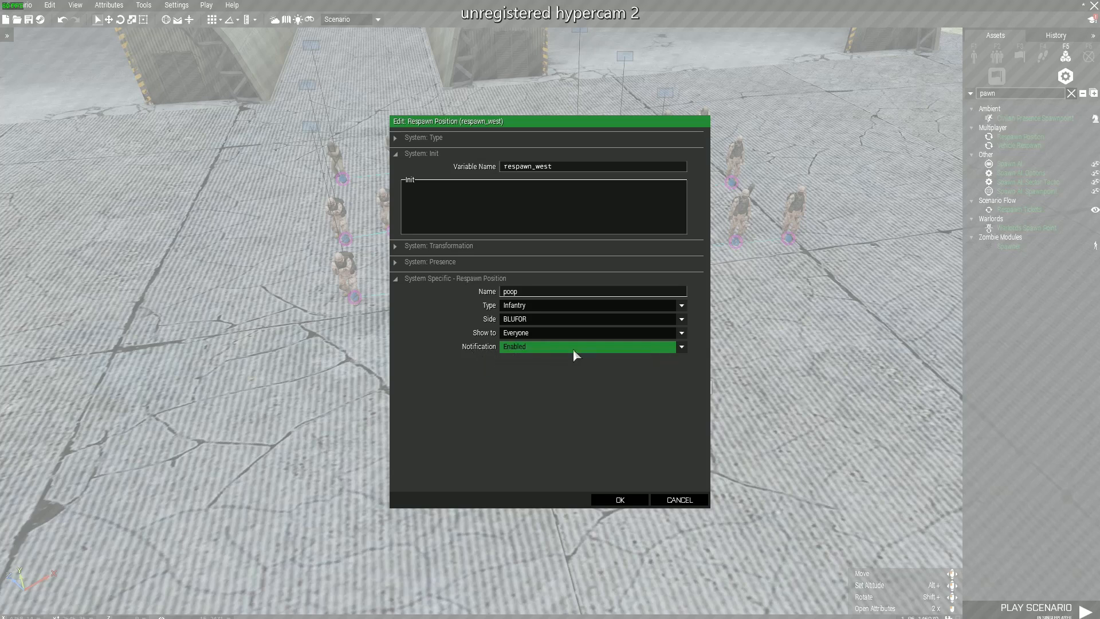
{"action": "left_click_drag", "start_coordinate": [629, 120], "coordinate": [680, 130]}
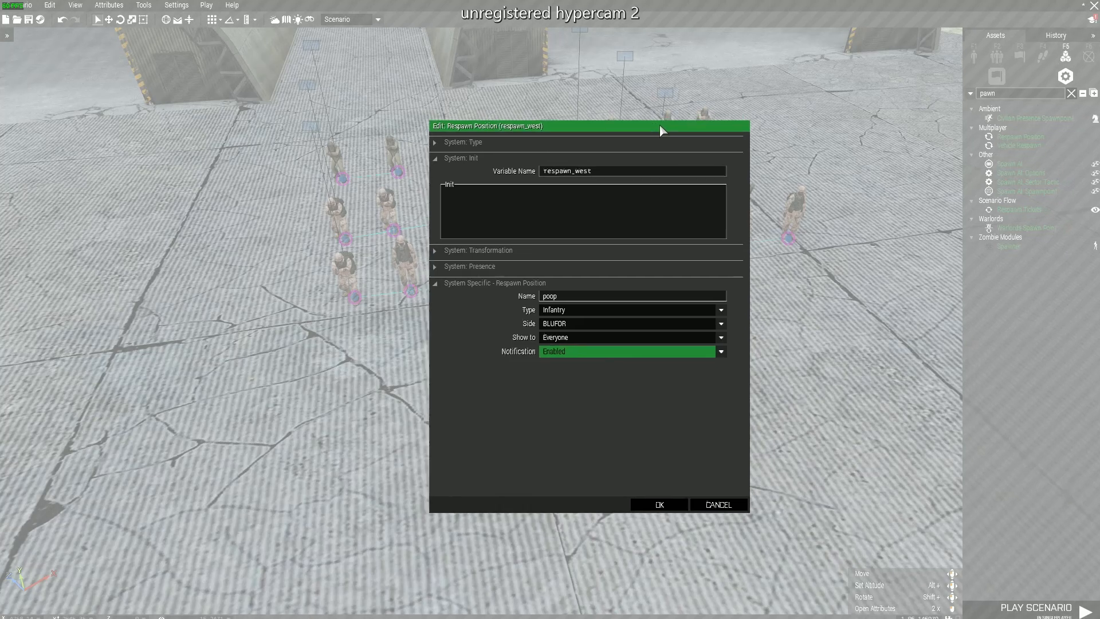
{"action": "left_click", "coordinate": [532, 326]}
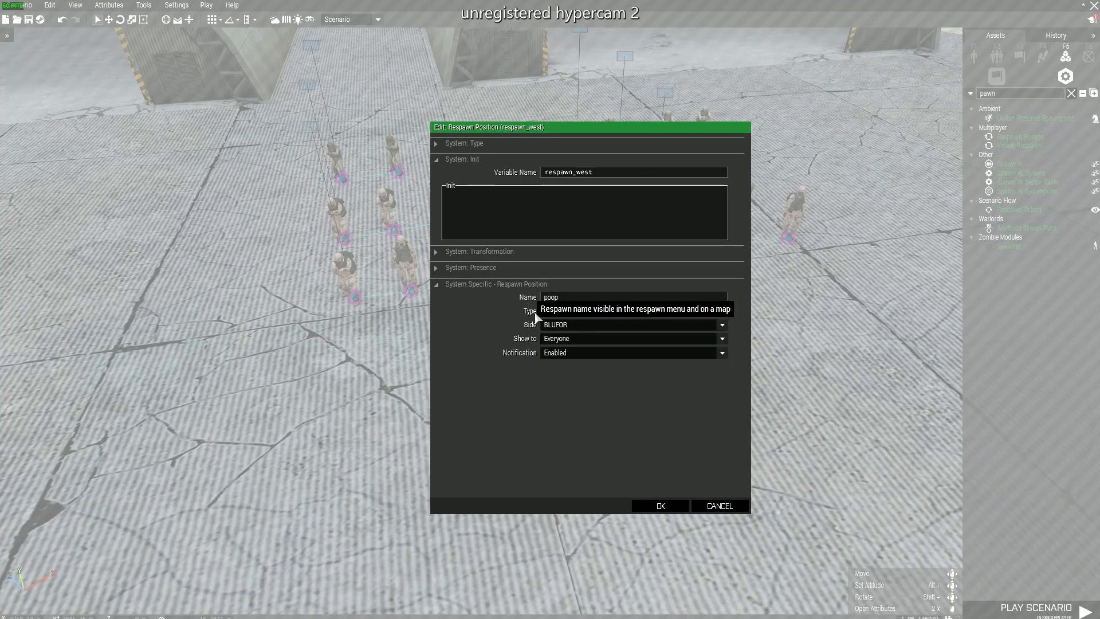
{"action": "left_click", "coordinate": [660, 506]}
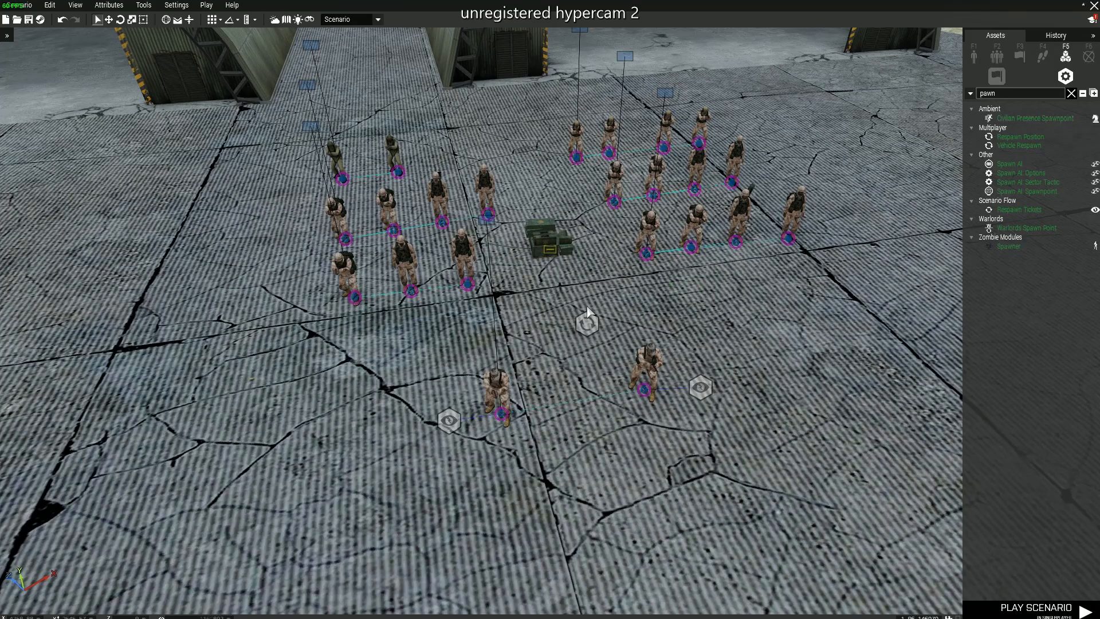
Step: Launch the scenario in multiplayer on a LAN-hosted server
{"action": "left_click_drag", "start_coordinate": [587, 312], "coordinate": [568, 297]}
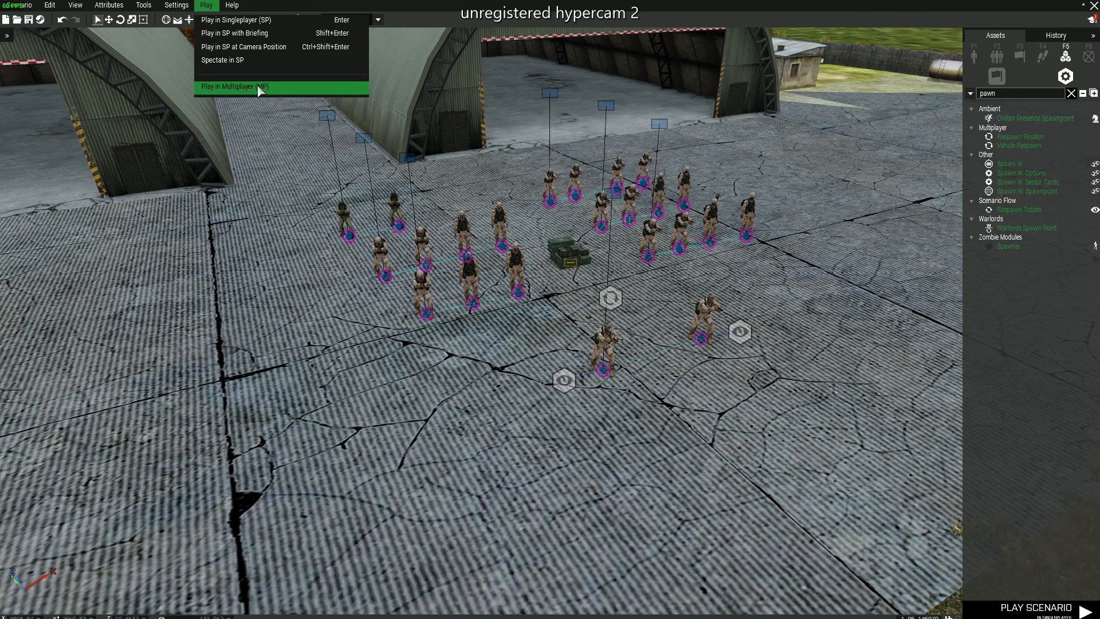
{"action": "left_click", "coordinate": [292, 121]}
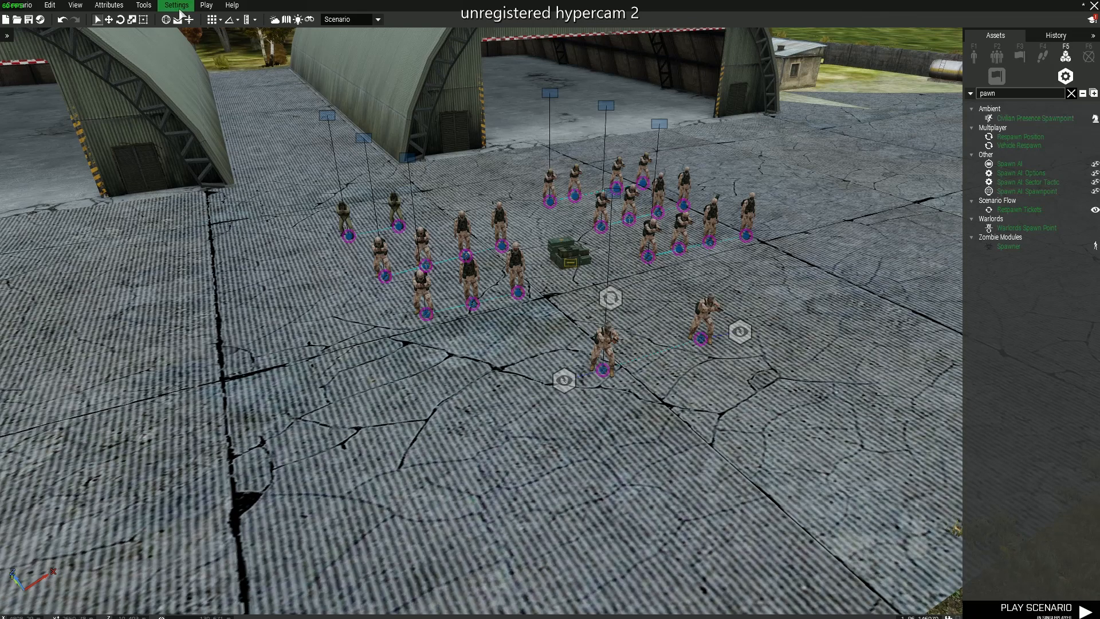
{"action": "left_click", "coordinate": [207, 6]}
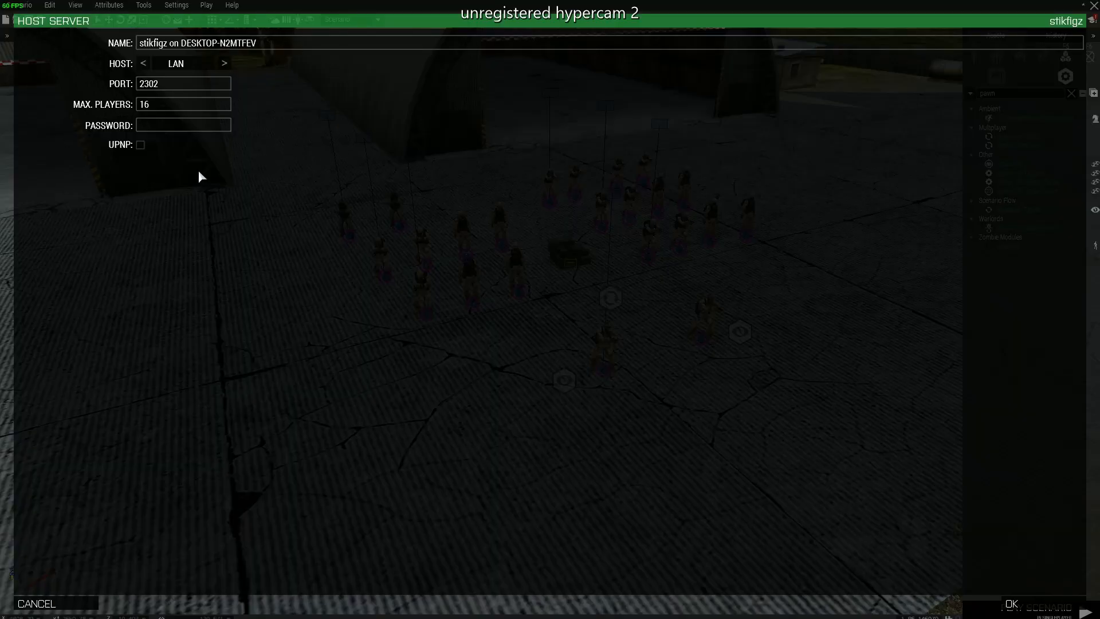
{"action": "left_click", "coordinate": [224, 63]}
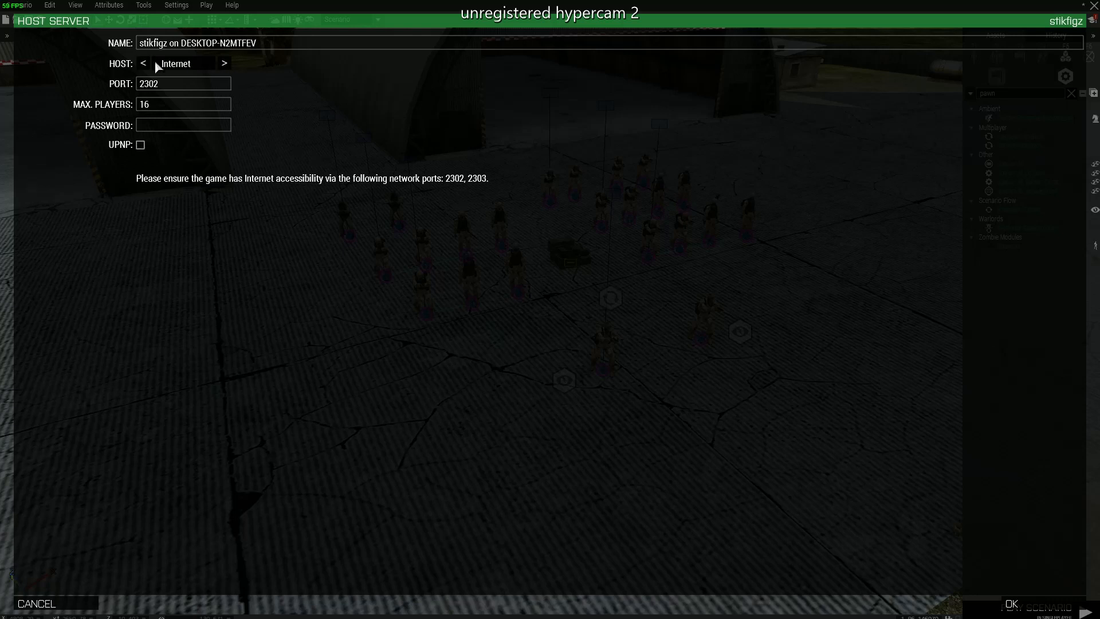
{"action": "left_click", "coordinate": [144, 64]}
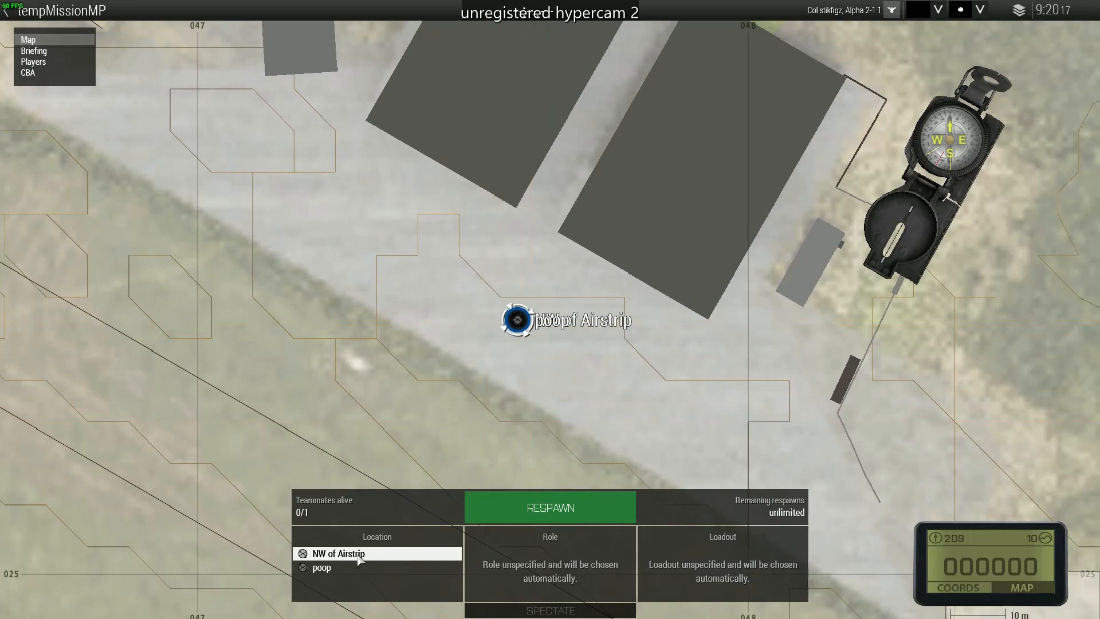
Step: Compare the respawn locations poop and NW of Airstrip, and respawn at NW of Airstrip
{"action": "left_click", "coordinate": [358, 567]}
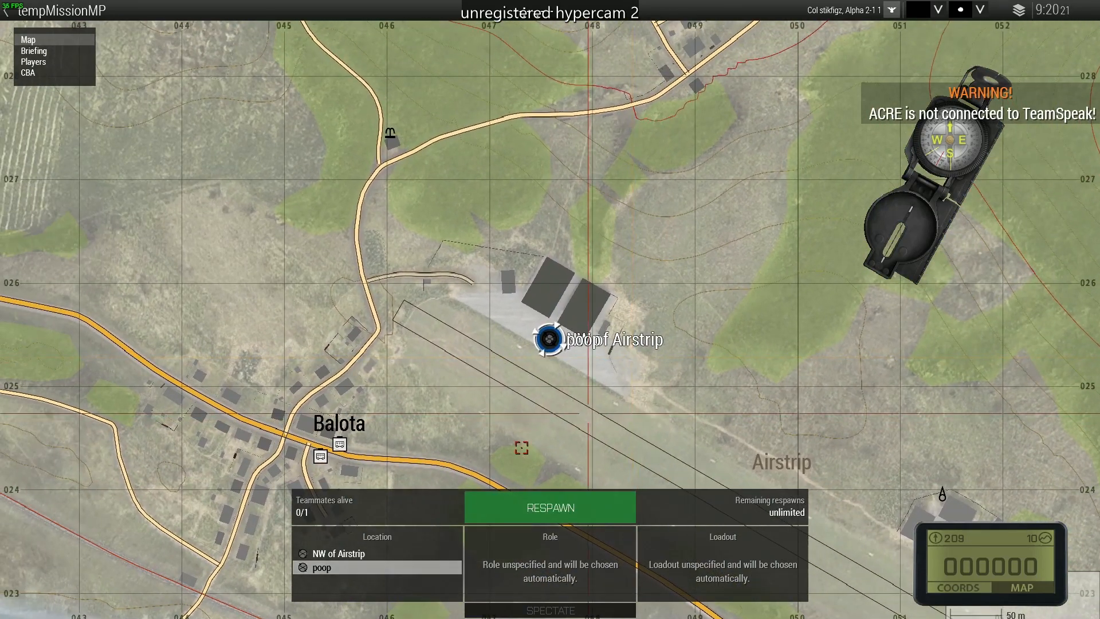
{"action": "left_click", "coordinate": [353, 554]}
{"action": "left_click", "coordinate": [349, 566]}
{"action": "left_click", "coordinate": [352, 553]}
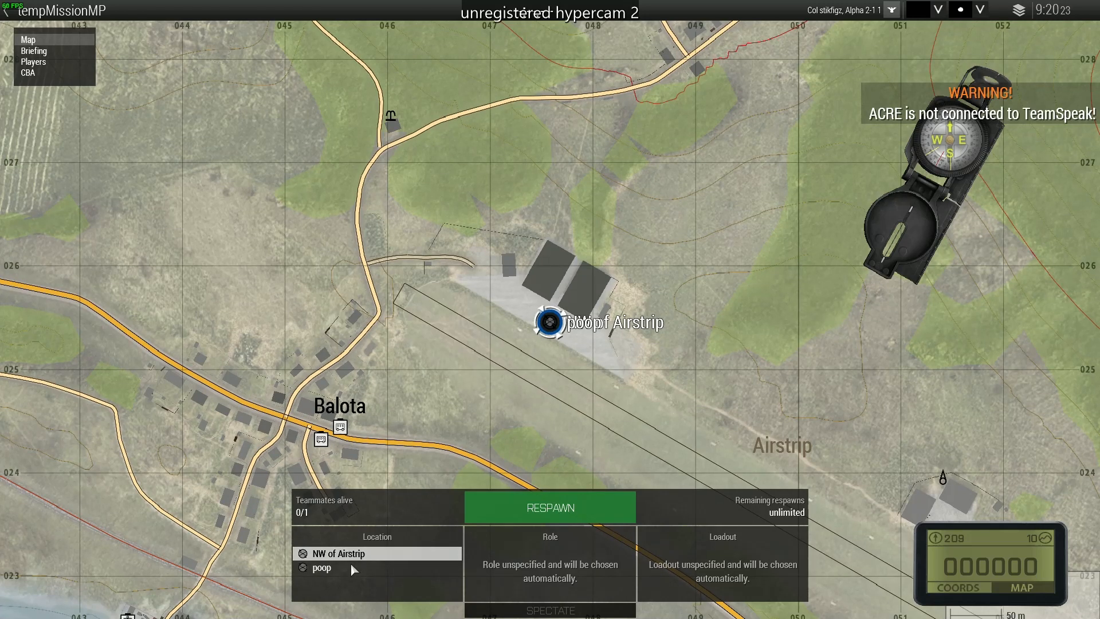
{"action": "left_click", "coordinate": [350, 565]}
{"action": "left_click", "coordinate": [355, 555]}
{"action": "left_click", "coordinate": [353, 566]}
{"action": "left_click", "coordinate": [358, 554]}
{"action": "left_click", "coordinate": [356, 565]}
{"action": "left_click", "coordinate": [358, 555]}
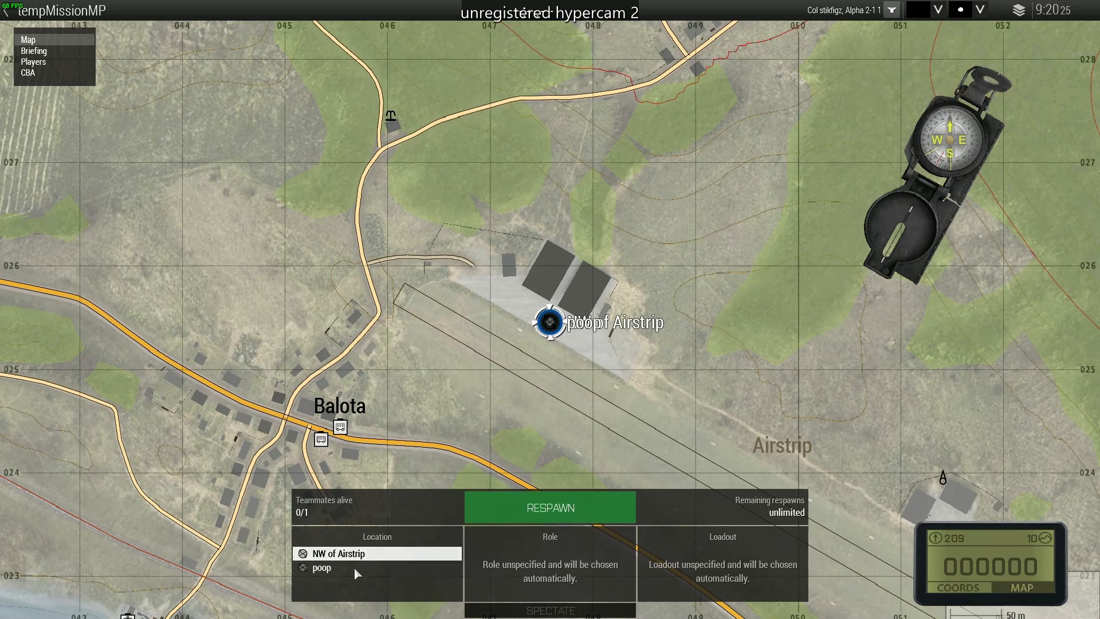
{"action": "left_click", "coordinate": [355, 567]}
{"action": "left_click", "coordinate": [362, 554]}
{"action": "left_click", "coordinate": [362, 566]}
{"action": "left_click", "coordinate": [362, 554]}
{"action": "left_click", "coordinate": [545, 514]}
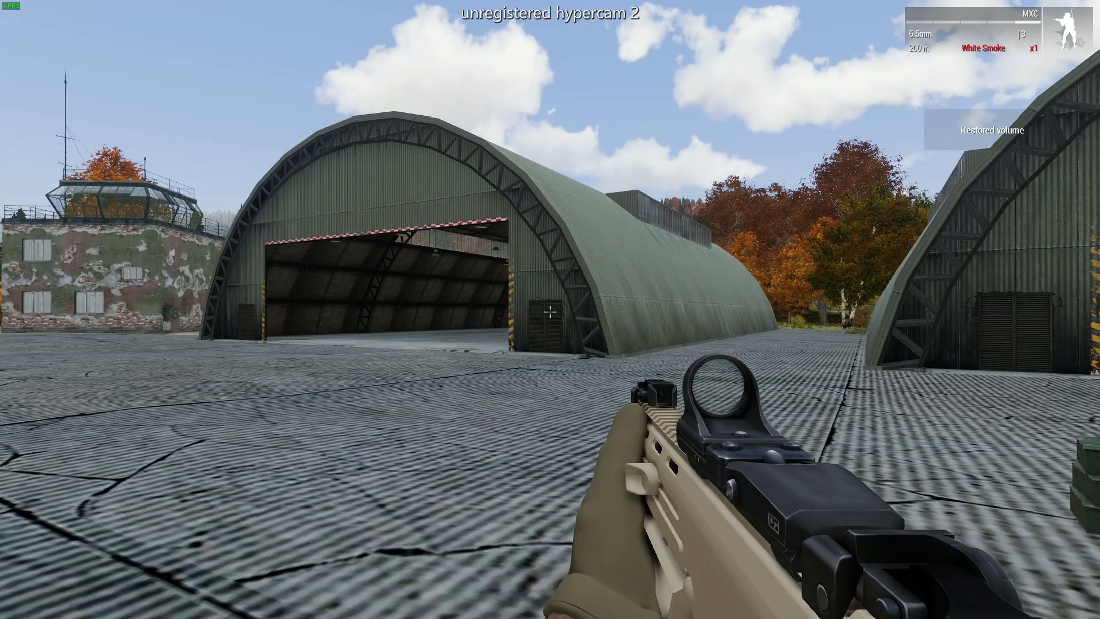
Step: View the character in third person, return to first person, and open the Zeus interface
{"action": "key", "text": "KP_Enter"}
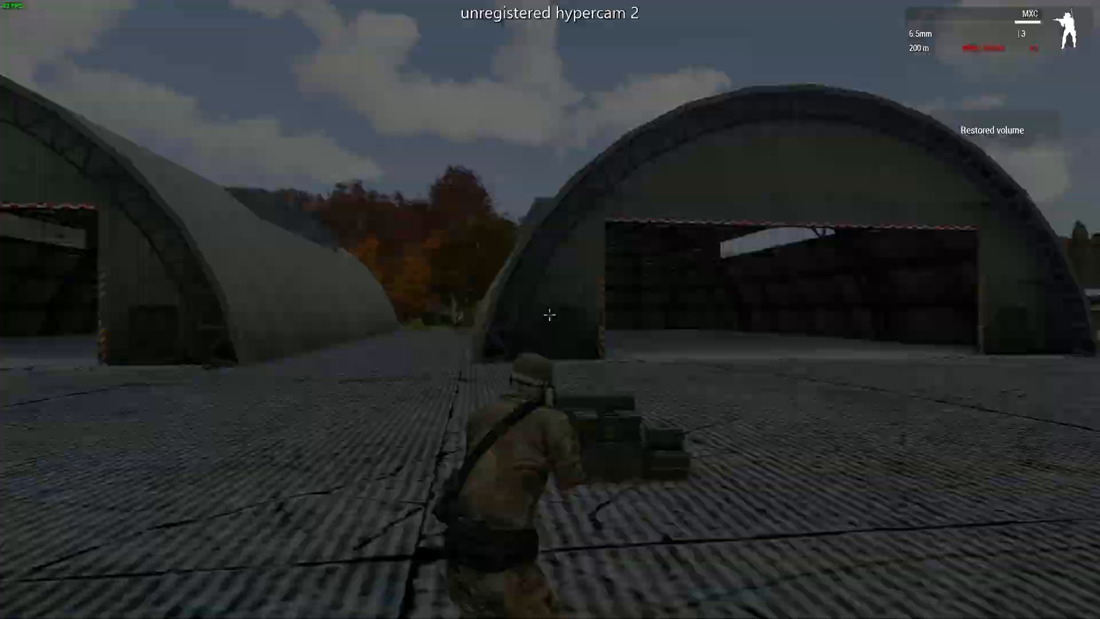
{"action": "key", "text": "KP_Enter"}
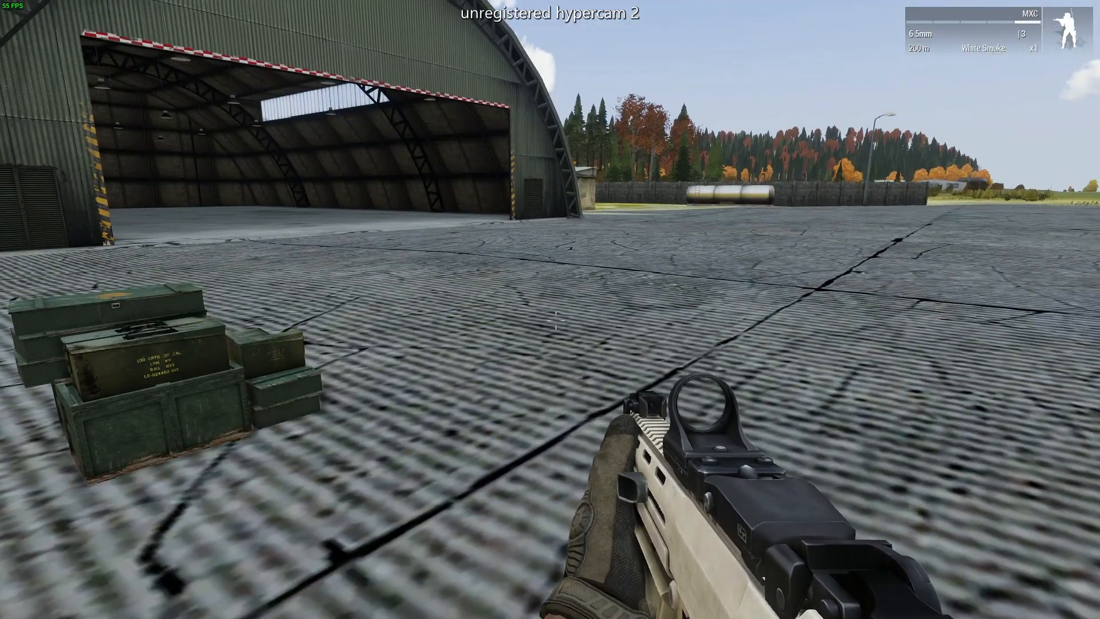
{"action": "key", "text": "w"}
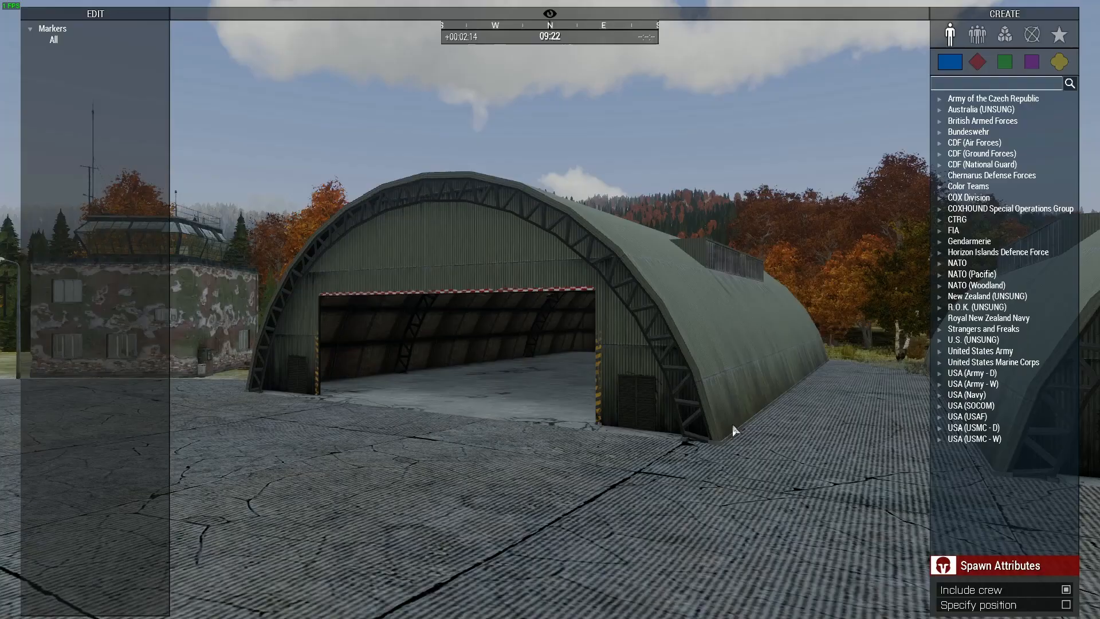
Step: Fly the Zeus camera around the hangars and over the airstrip to survey the area
{"action": "right_click_drag", "start_coordinate": [732, 424], "coordinate": [726, 342]}
{"action": "scroll", "coordinate": [677, 305], "scroll_direction": "up", "scroll_amount": 4}
{"action": "key", "text": "s"}
{"action": "key", "text": "w"}
{"action": "key", "text": "w"}
{"action": "key", "text": "a"}
{"action": "key", "text": "w"}
{"action": "key", "text": "s"}
{"action": "key", "text": "q"}
{"action": "key", "text": "q"}
{"action": "key", "text": "d"}
{"action": "right_click_drag", "start_coordinate": [500, 327], "coordinate": [622, 326]}
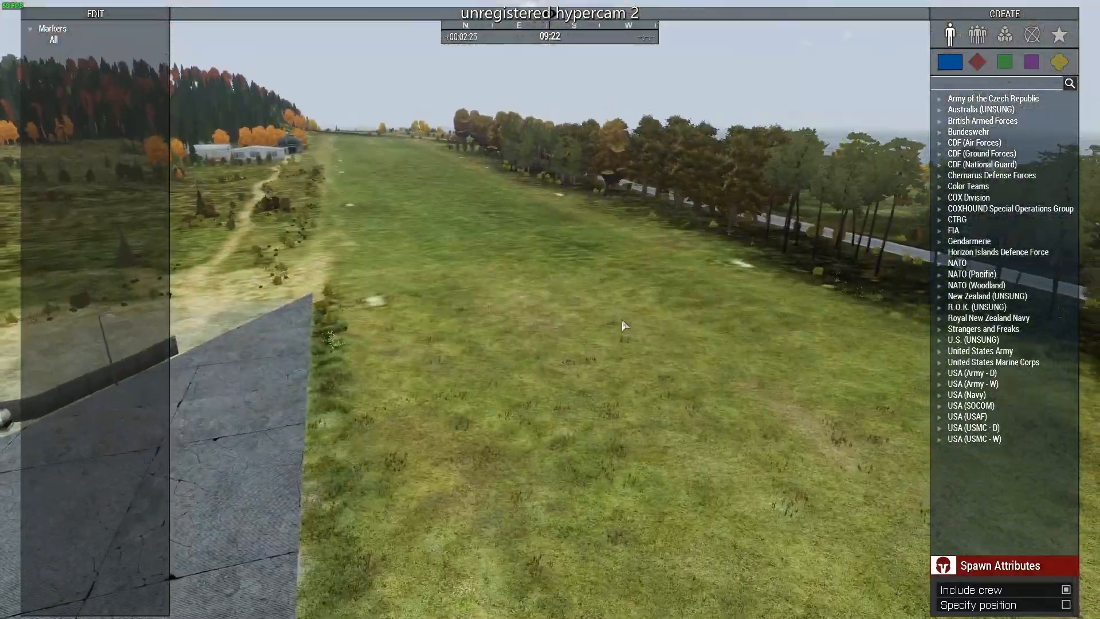
{"action": "right_click_drag", "start_coordinate": [523, 341], "coordinate": [559, 325]}
Step: Bring the Zeus camera back to the hangar apron and examine the soldier near the ammo crates
{"action": "key", "text": "w"}
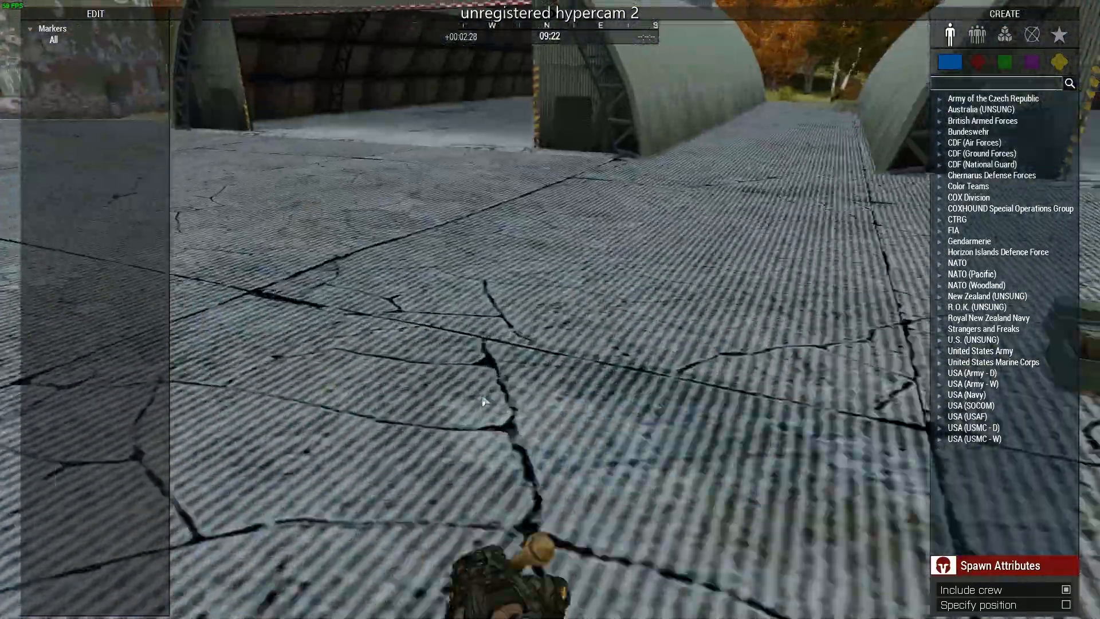
{"action": "scroll", "coordinate": [536, 340], "scroll_direction": "down", "scroll_amount": 5}
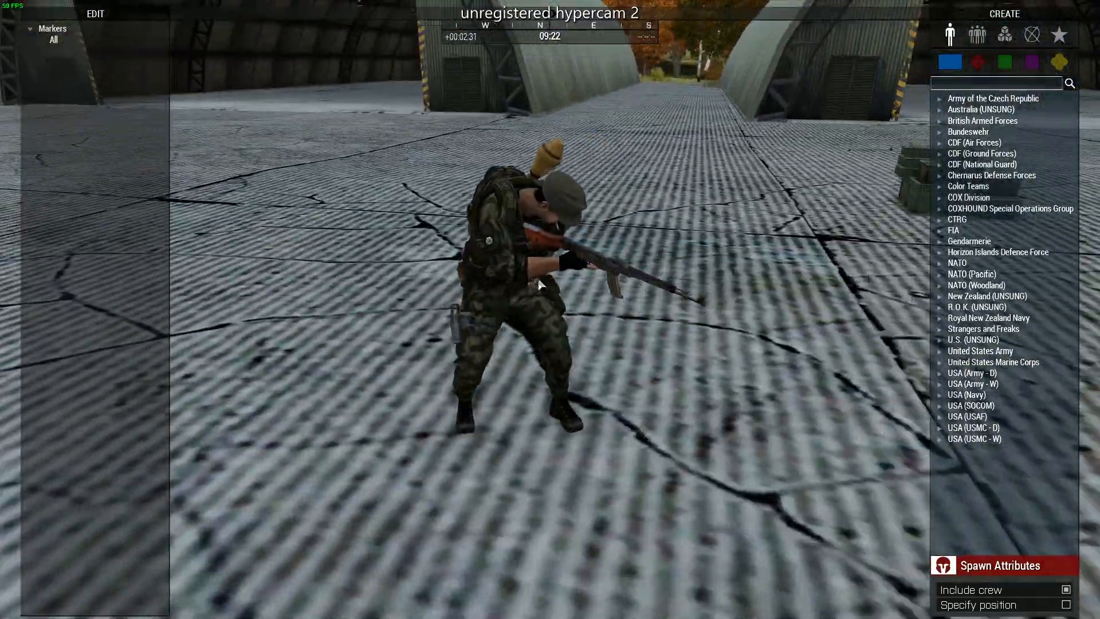
{"action": "right_click_drag", "start_coordinate": [528, 267], "coordinate": [693, 254]}
{"action": "key", "text": "d"}
{"action": "key", "text": "s"}
{"action": "key", "text": "a"}
{"action": "key", "text": "s"}
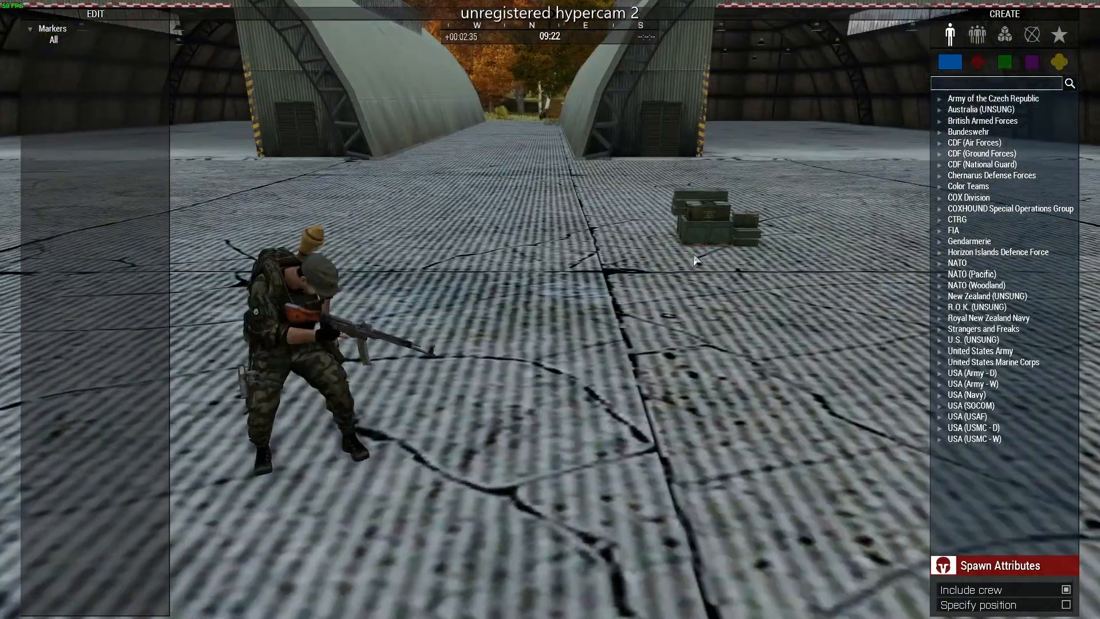
{"action": "key", "text": "a"}
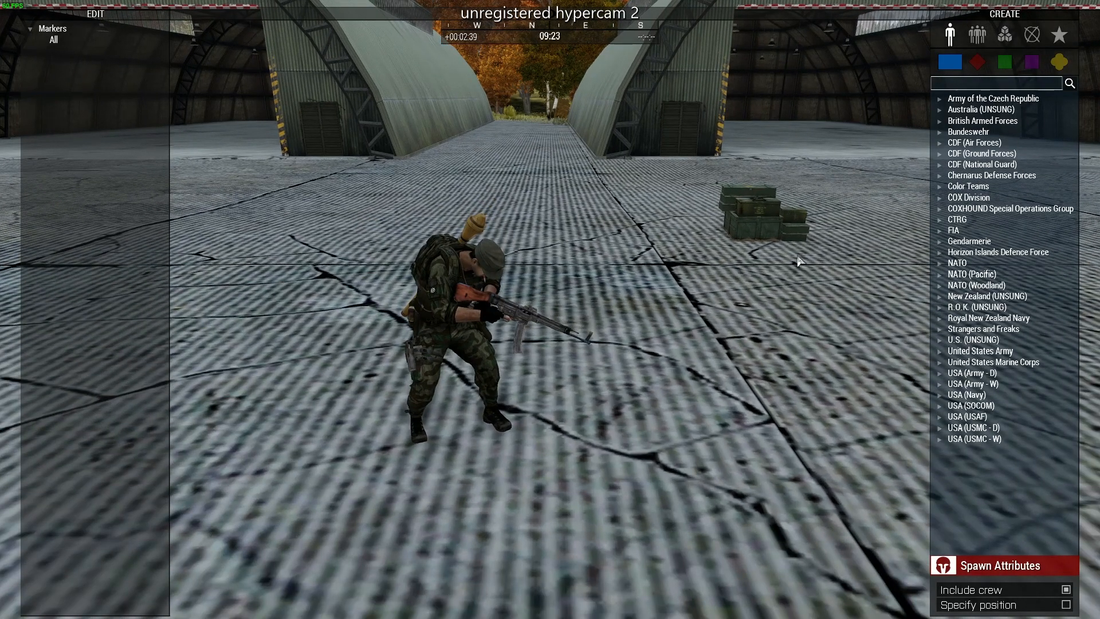
Step: Place a BRDM-2 from the Army of the Czech Republic APCs on the hangar apron and adjust its position slightly
{"action": "left_click", "coordinate": [941, 101]}
{"action": "left_click", "coordinate": [949, 110]}
{"action": "left_click", "coordinate": [982, 124]}
{"action": "key", "text": "s"}
{"action": "key", "text": "d"}
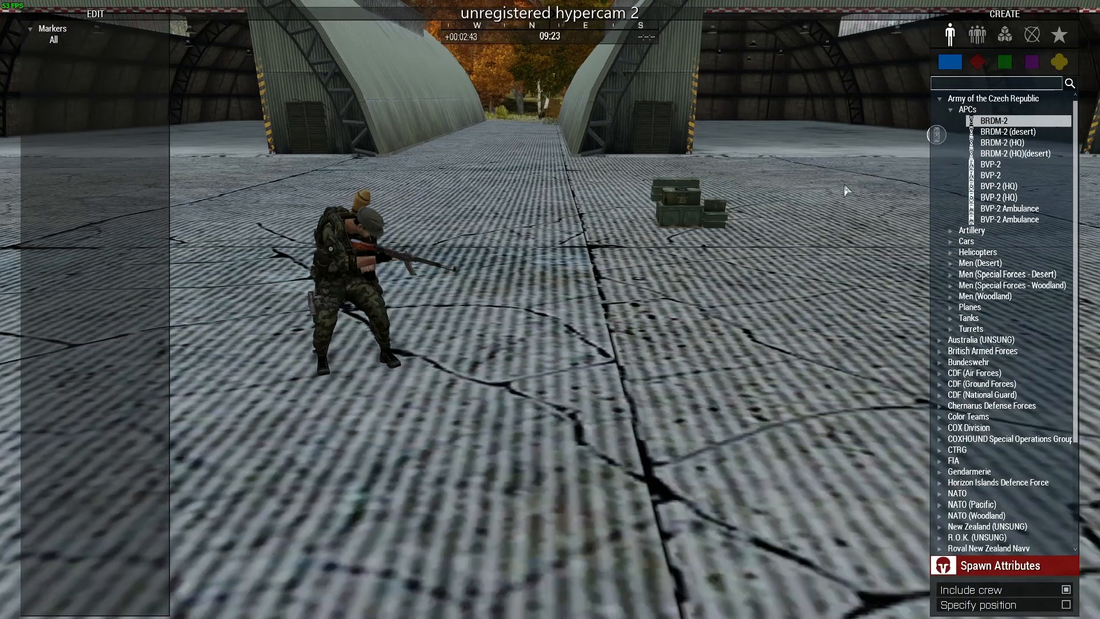
{"action": "left_click", "coordinate": [779, 284]}
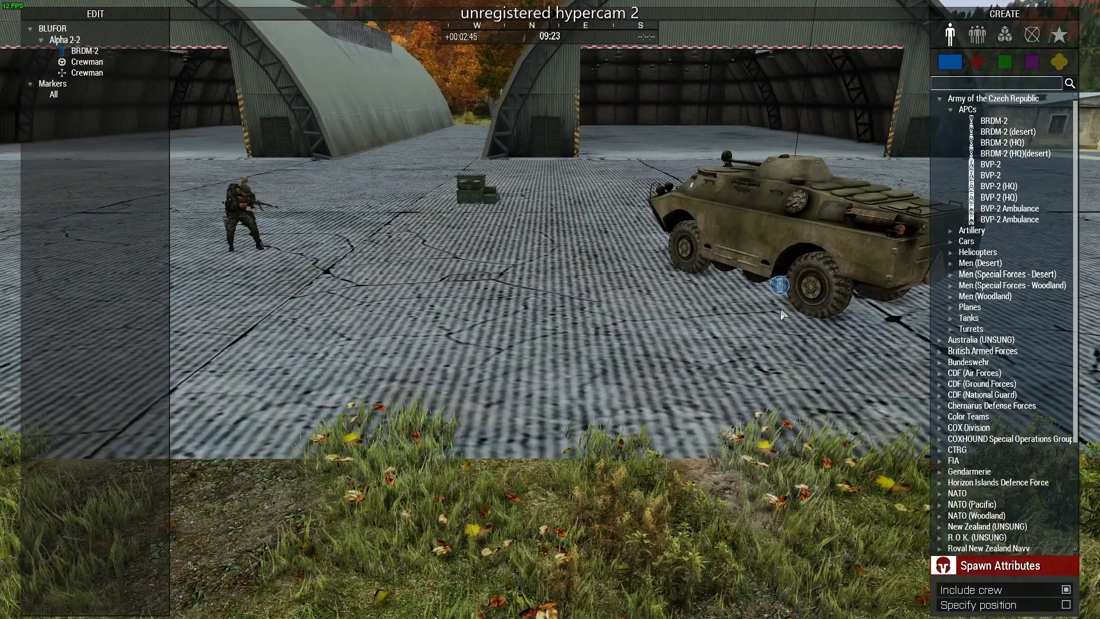
{"action": "left_click_drag", "start_coordinate": [771, 249], "coordinate": [761, 243]}
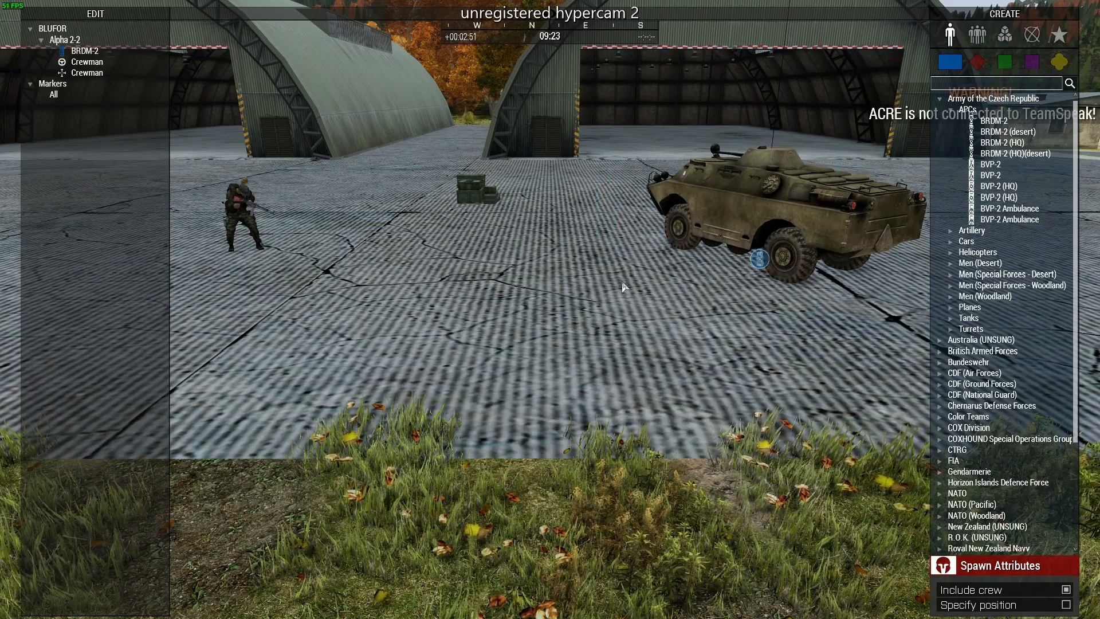
Step: Circle the Zeus camera around the placed BRDM-2 and view it from above against the airstrip
{"action": "key", "text": "w"}
{"action": "key", "text": "a"}
{"action": "right_click_drag", "start_coordinate": [541, 329], "coordinate": [579, 325]}
{"action": "key", "text": "s"}
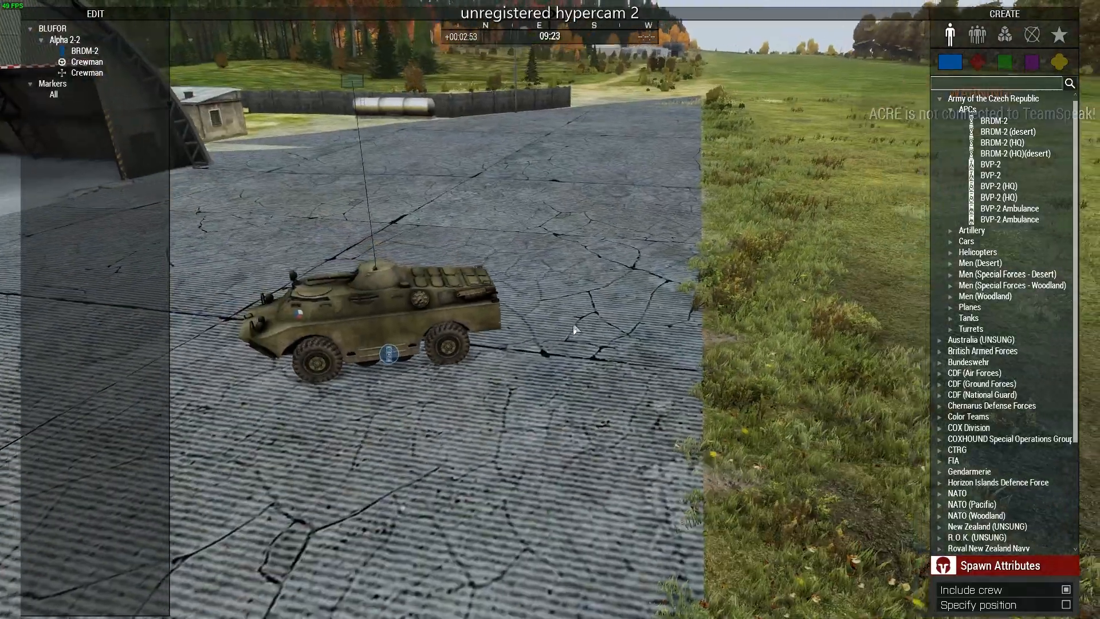
{"action": "key", "text": "w"}
{"action": "key", "text": "d"}
{"action": "right_click_drag", "start_coordinate": [664, 319], "coordinate": [759, 294]}
{"action": "key", "text": "s"}
{"action": "key", "text": "w"}
{"action": "key", "text": "a"}
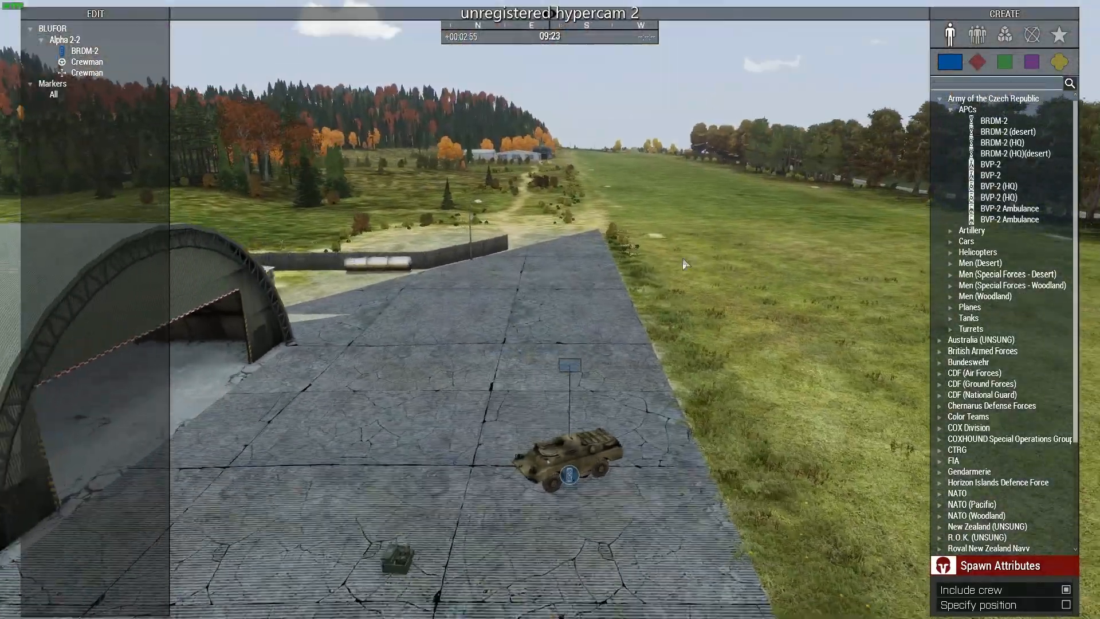
Step: Bring the Zeus camera down to the BRDM-2 and inspect the vehicle up close
{"action": "key", "text": "d"}
{"action": "key", "text": "s"}
{"action": "key", "text": "w"}
{"action": "key", "text": "a"}
{"action": "scroll", "coordinate": [539, 384], "scroll_direction": "up", "scroll_amount": 5}
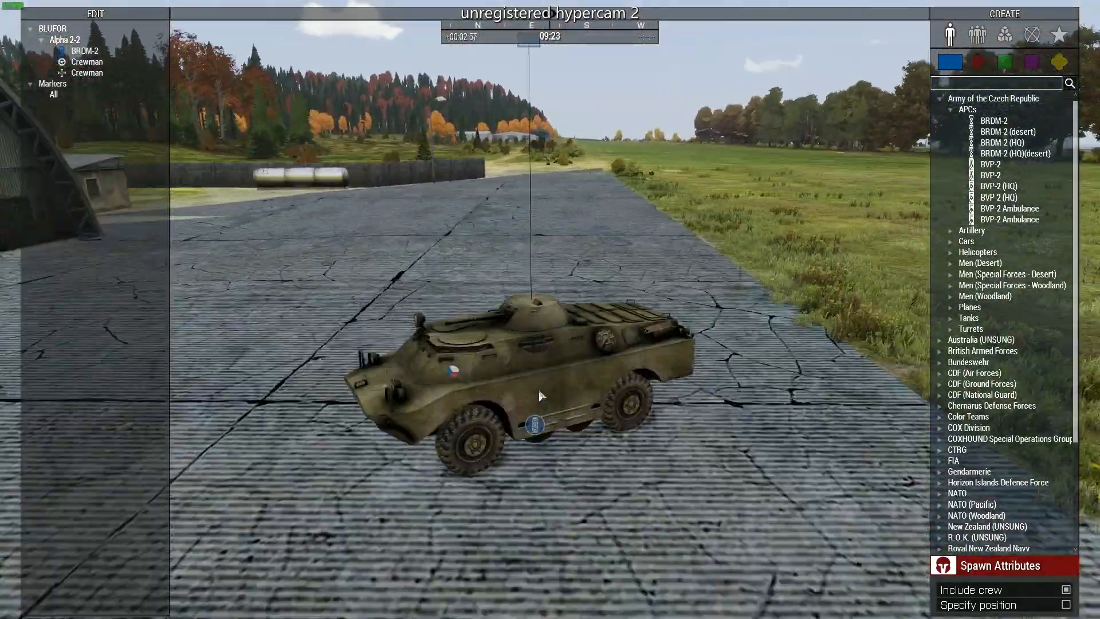
{"action": "key", "text": "a"}
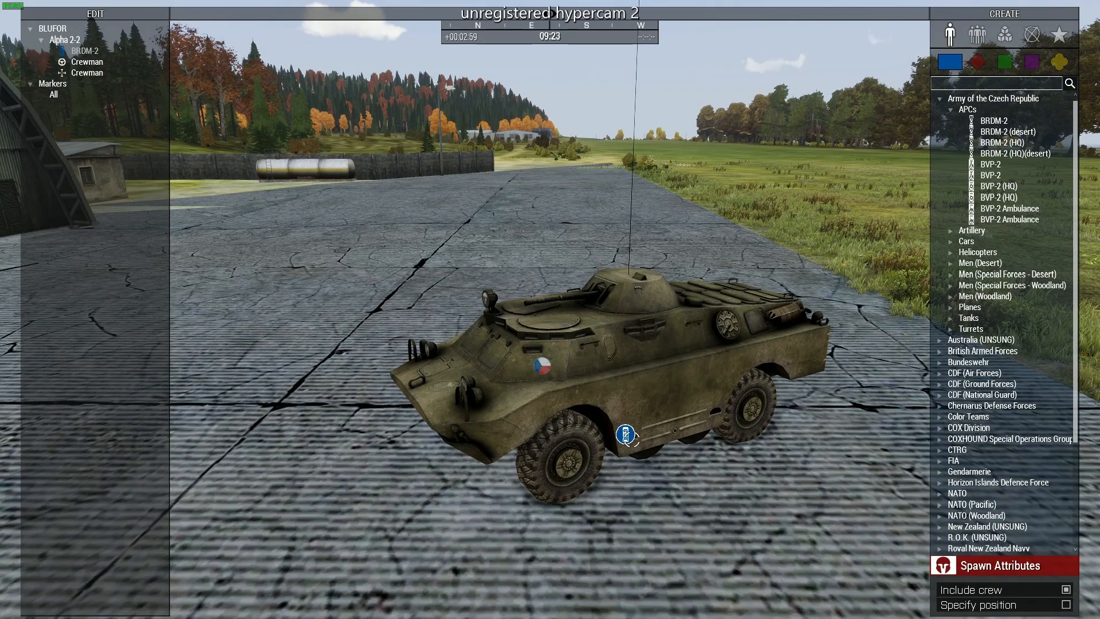
{"action": "scroll", "coordinate": [755, 223], "scroll_direction": "down", "scroll_amount": 3}
{"action": "right_click_drag", "start_coordinate": [755, 223], "coordinate": [713, 241]}
{"action": "right_click_drag", "start_coordinate": [797, 204], "coordinate": [769, 211]}
{"action": "scroll", "coordinate": [769, 210], "scroll_direction": "up", "scroll_amount": 2}
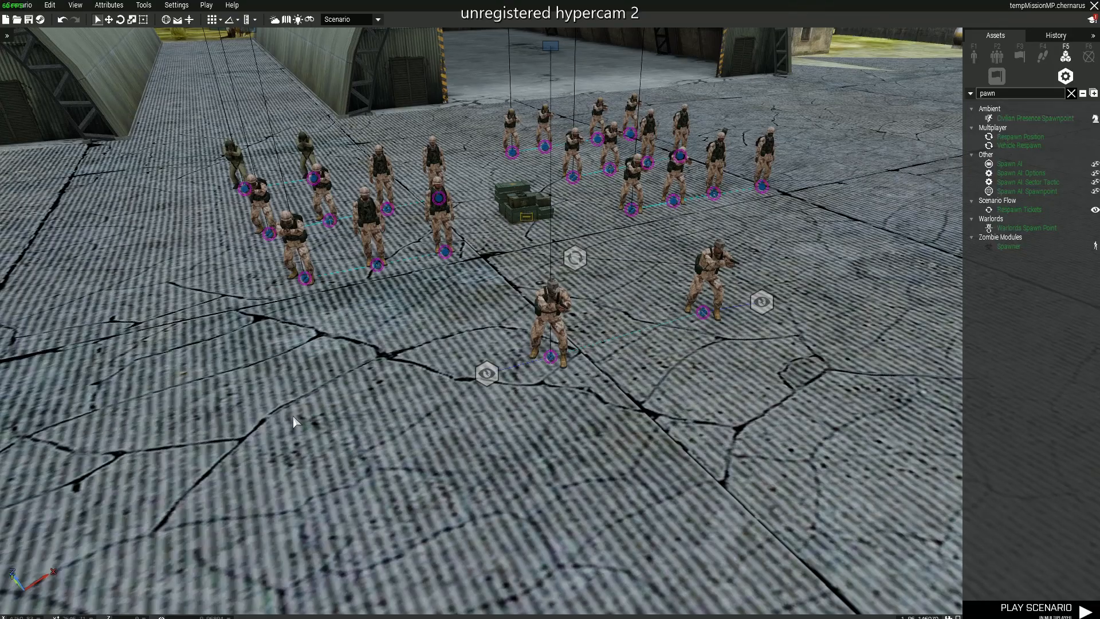
{"action": "key", "text": "w"}
{"action": "scroll", "coordinate": [555, 389], "scroll_direction": "up", "scroll_amount": 5}
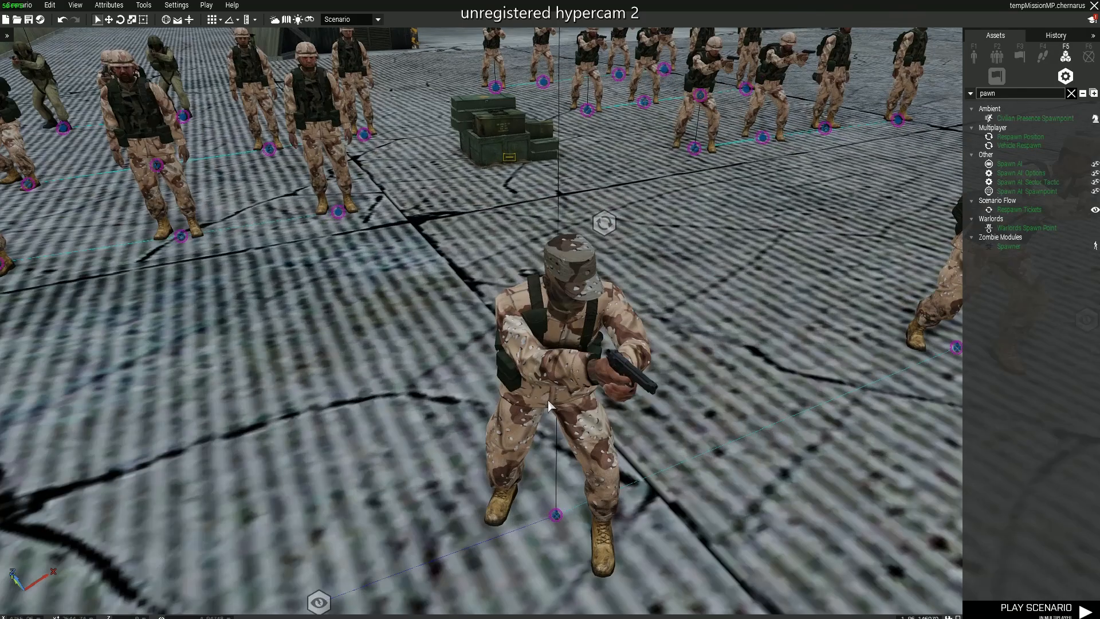
{"action": "scroll", "coordinate": [554, 384], "scroll_direction": "down", "scroll_amount": 5}
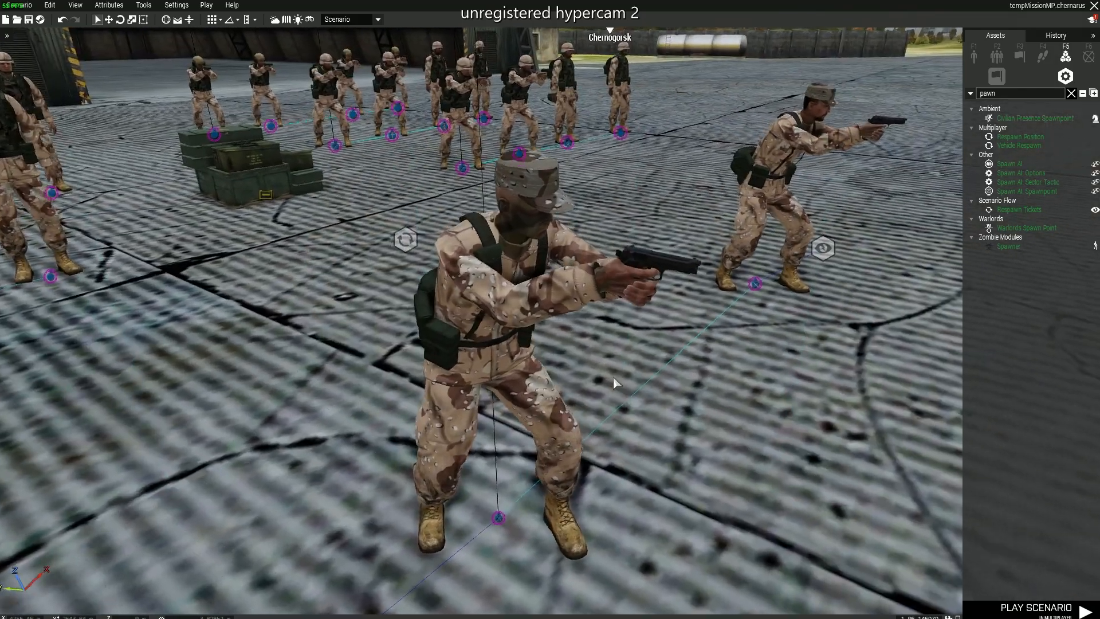
{"action": "key", "text": "s"}
{"action": "key", "text": "a"}
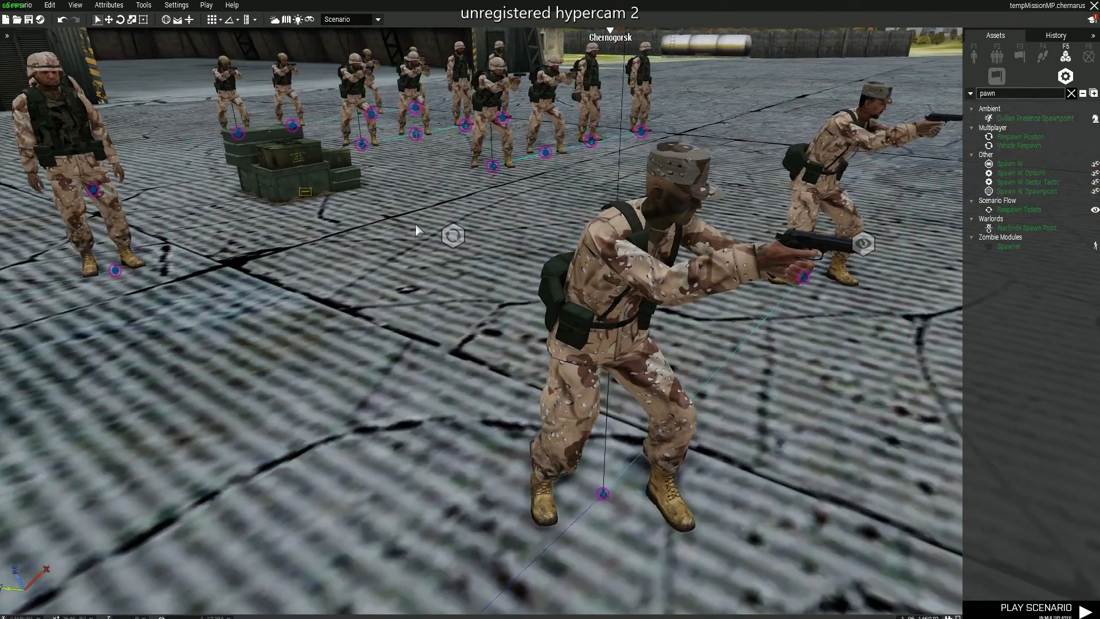
Step: Enable Save Gear for ACE Respawn in the mission addon options and confirm the settings
{"action": "left_click", "coordinate": [176, 7]}
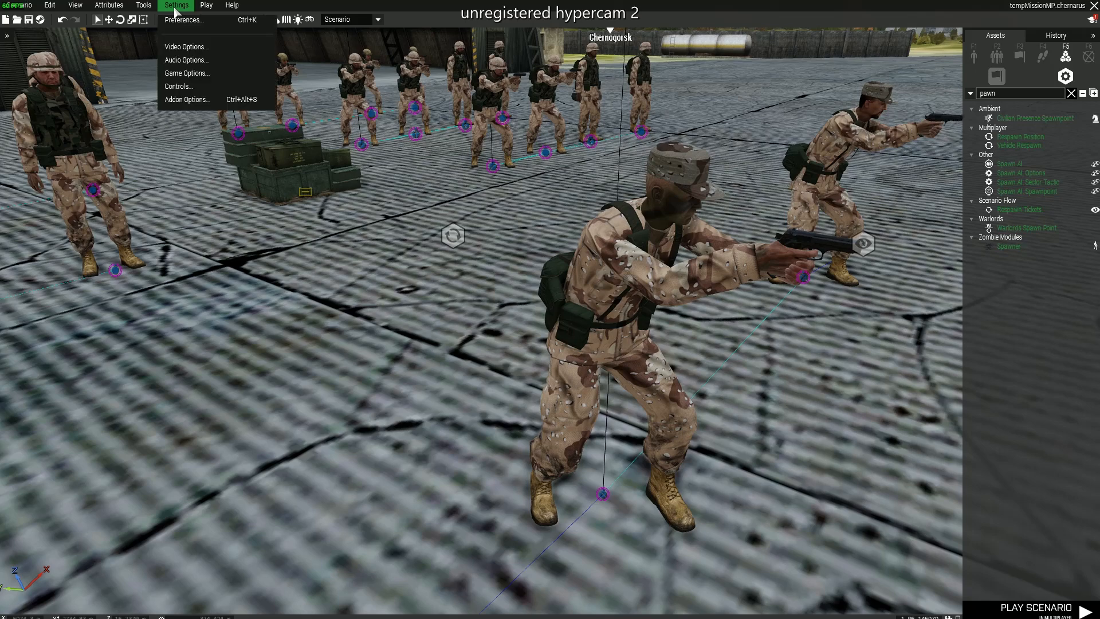
{"action": "left_click", "coordinate": [198, 101]}
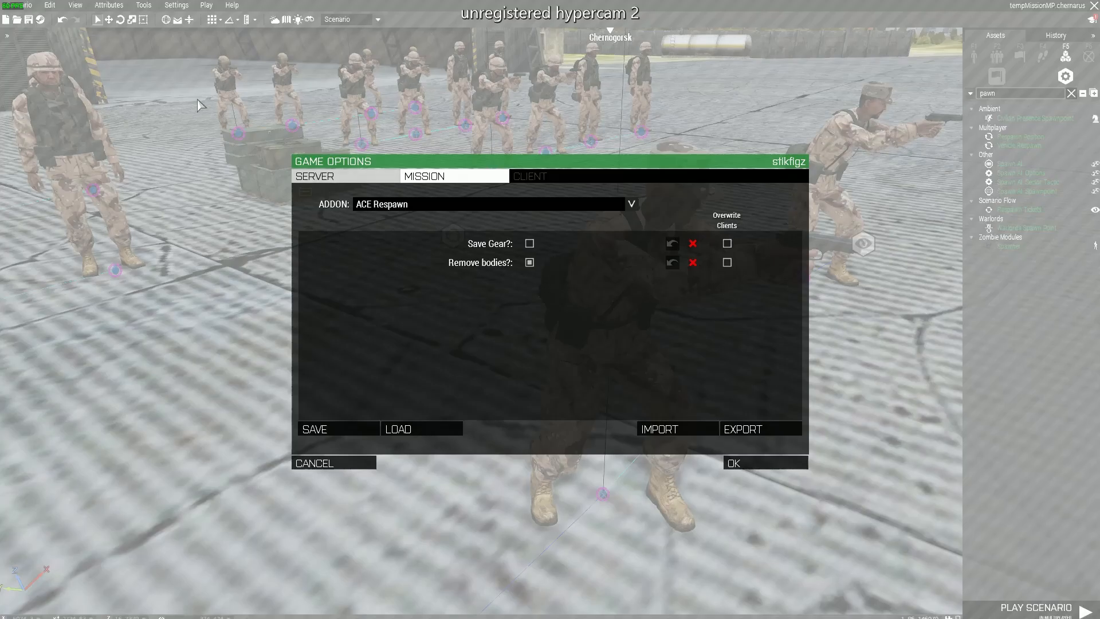
{"action": "left_click", "coordinate": [401, 206]}
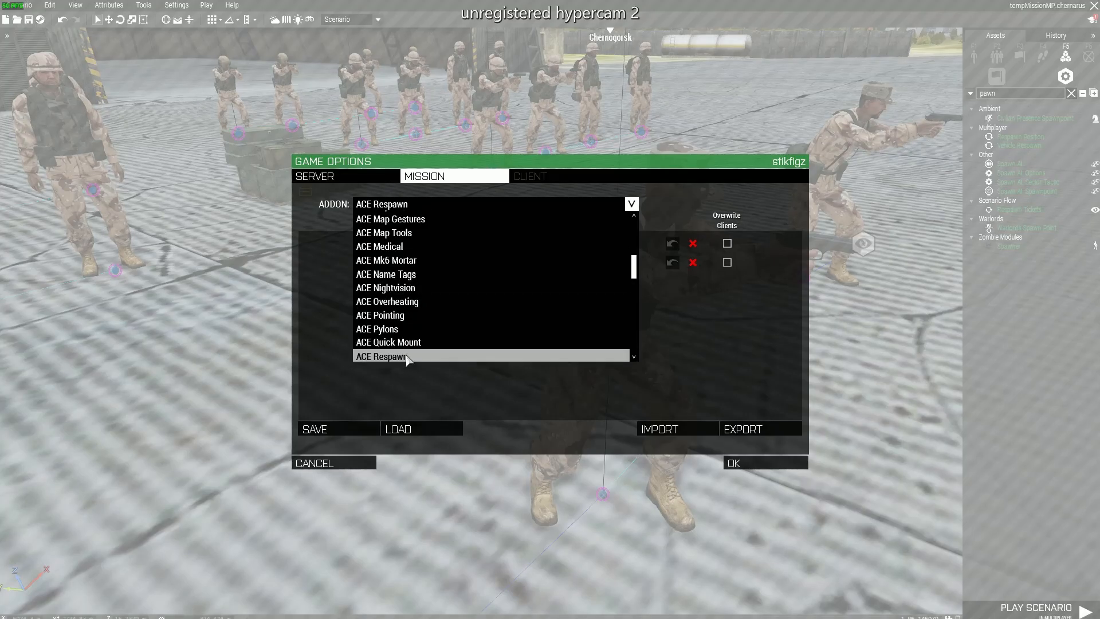
{"action": "scroll", "coordinate": [406, 353], "scroll_direction": "down", "scroll_amount": 1}
{"action": "scroll", "coordinate": [421, 269], "scroll_direction": "up", "scroll_amount": 7}
{"action": "scroll", "coordinate": [424, 264], "scroll_direction": "up", "scroll_amount": 10}
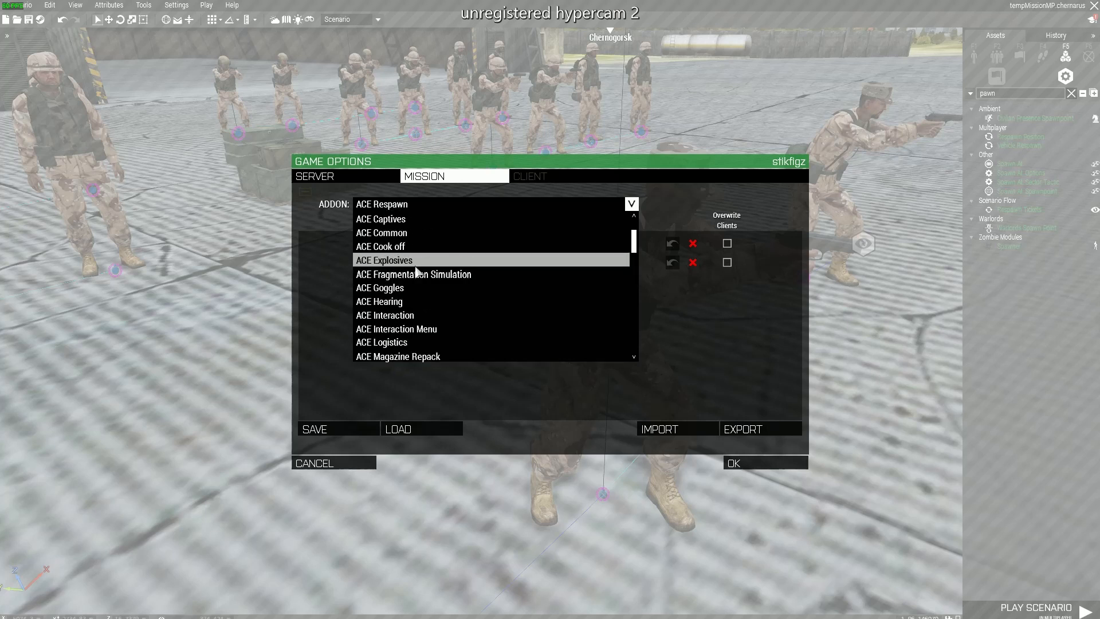
{"action": "scroll", "coordinate": [564, 246], "scroll_direction": "down", "scroll_amount": 8}
{"action": "mouse_move", "coordinate": [635, 250]}
{"action": "left_mouse_down"}
{"action": "mouse_move", "coordinate": [636, 351]}
{"action": "mouse_move", "coordinate": [642, 220]}
{"action": "mouse_move", "coordinate": [636, 247]}
{"action": "mouse_move", "coordinate": [635, 229]}
{"action": "left_mouse_up"}
{"action": "left_click", "coordinate": [633, 204]}
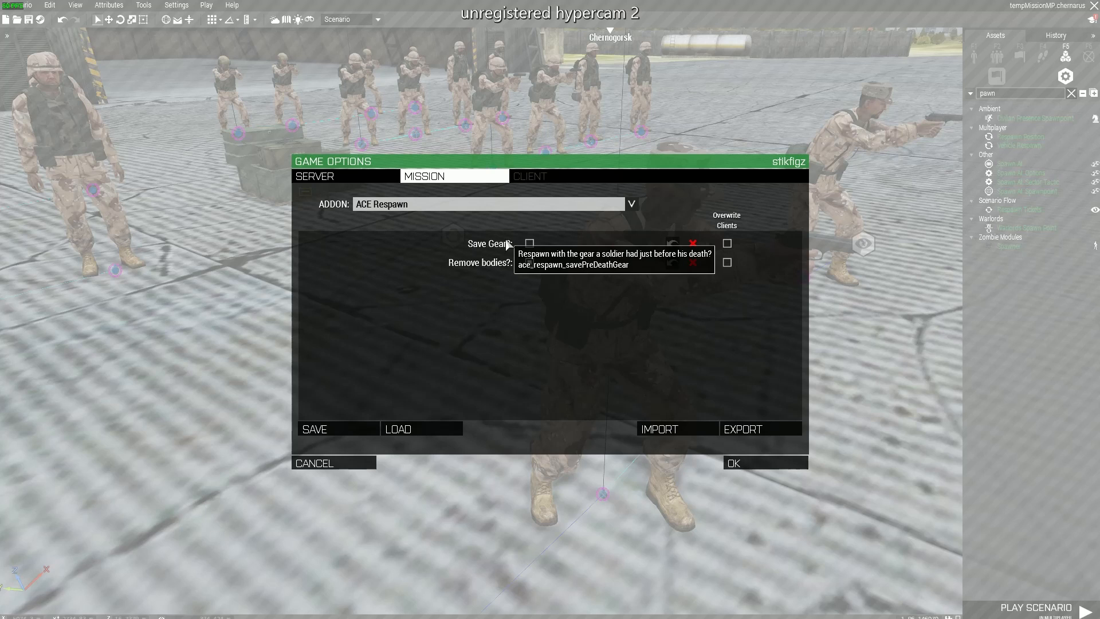
{"action": "left_click", "coordinate": [529, 243]}
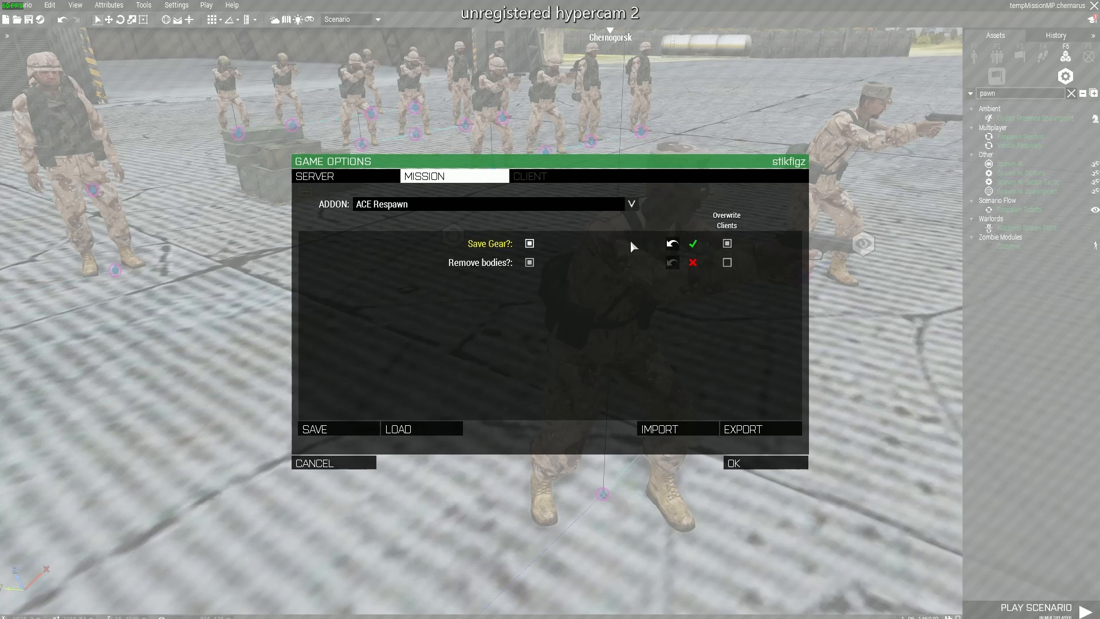
{"action": "left_click", "coordinate": [769, 458]}
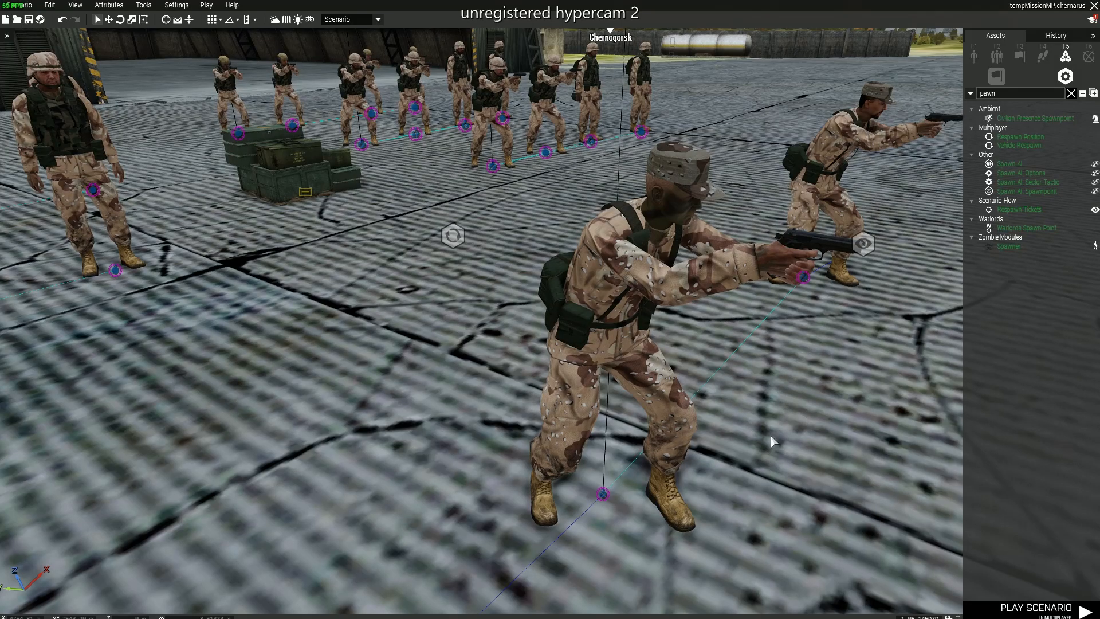
Step: Reopen the addon options and look through the full list of addons available for mission settings
{"action": "left_click", "coordinate": [177, 7]}
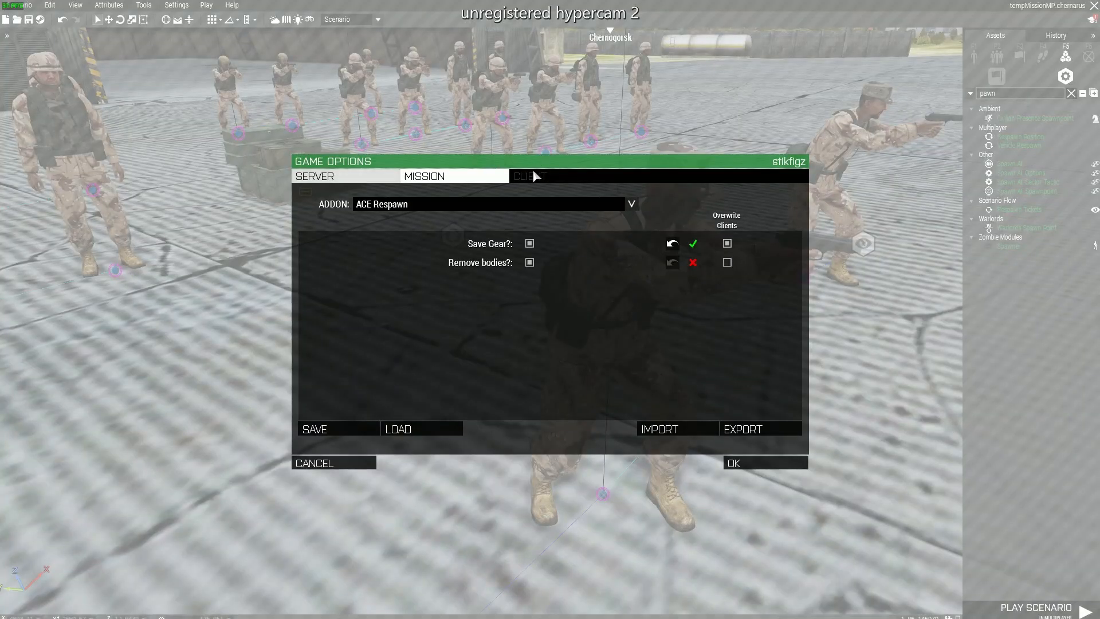
{"action": "left_click", "coordinate": [474, 207]}
{"action": "scroll", "coordinate": [485, 295], "scroll_direction": "down", "scroll_amount": 6}
{"action": "scroll", "coordinate": [476, 307], "scroll_direction": "down", "scroll_amount": 8}
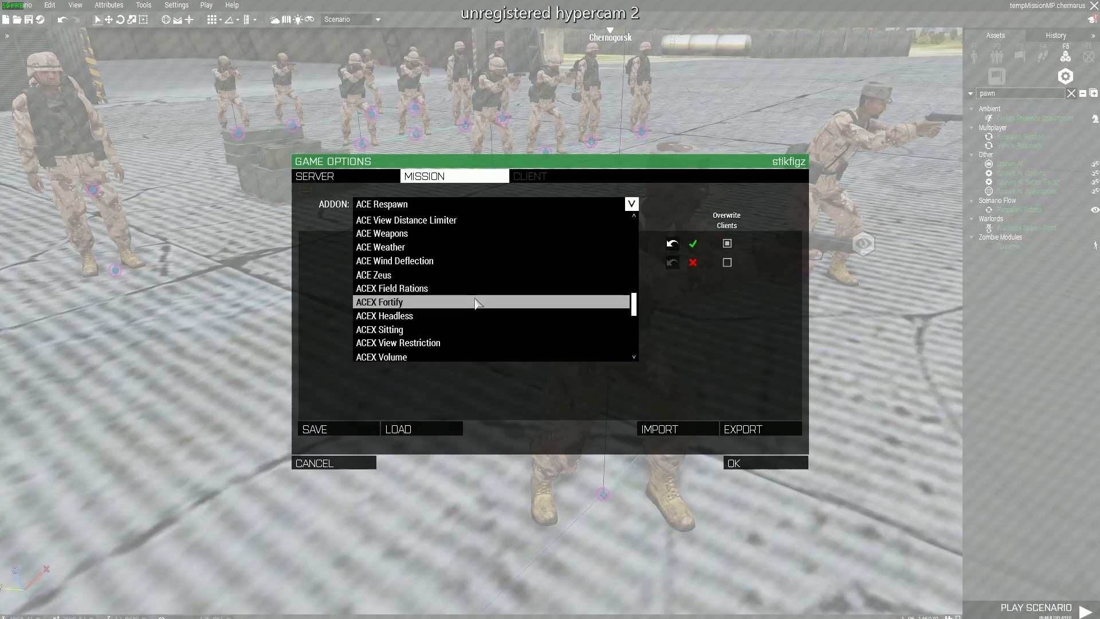
{"action": "scroll", "coordinate": [474, 307], "scroll_direction": "up", "scroll_amount": 2}
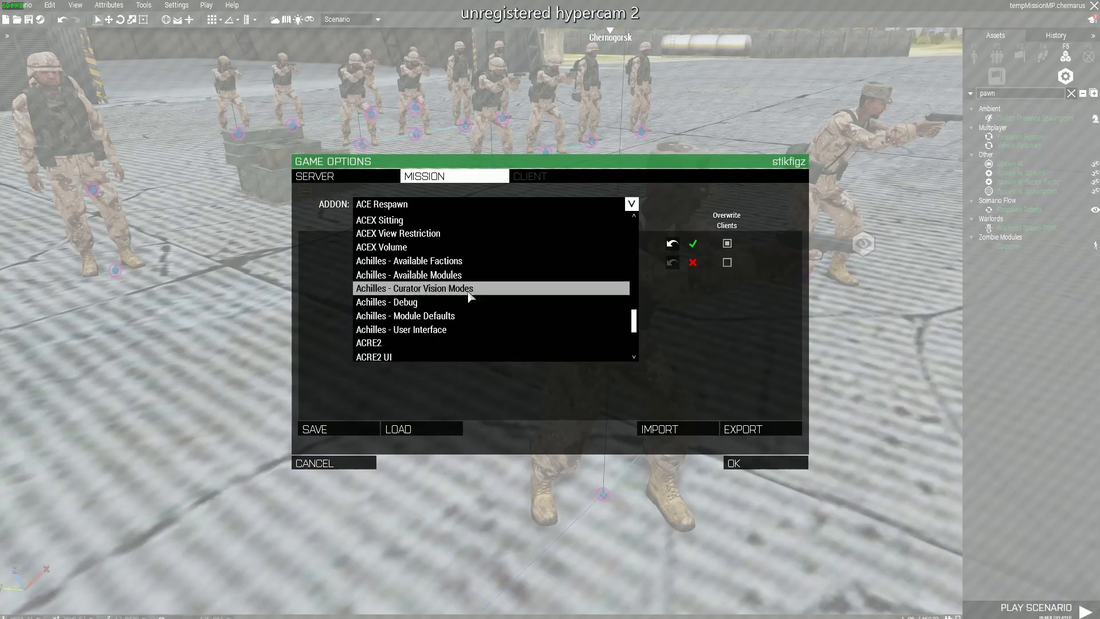
{"action": "scroll", "coordinate": [462, 327], "scroll_direction": "down", "scroll_amount": 4}
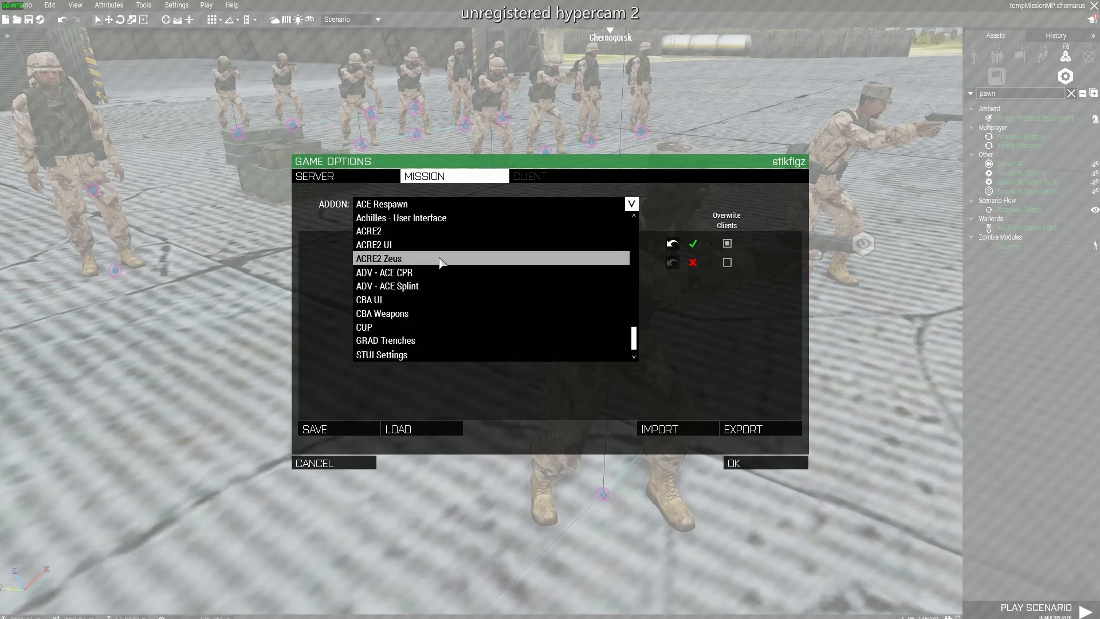
{"action": "scroll", "coordinate": [440, 258], "scroll_direction": "up", "scroll_amount": 10}
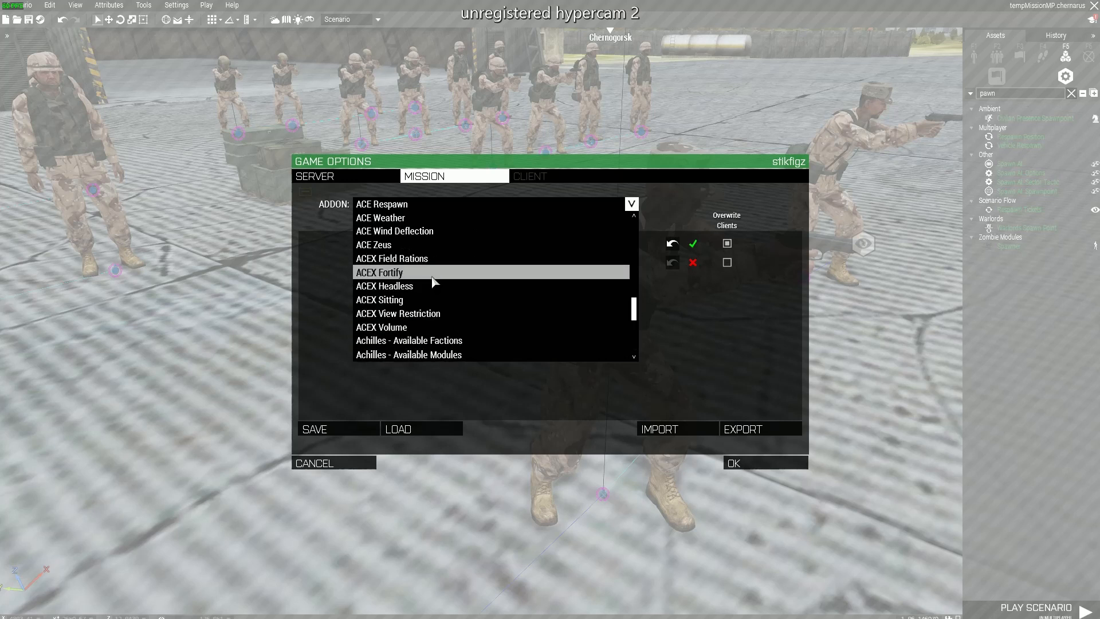
{"action": "scroll", "coordinate": [435, 283], "scroll_direction": "up", "scroll_amount": 12}
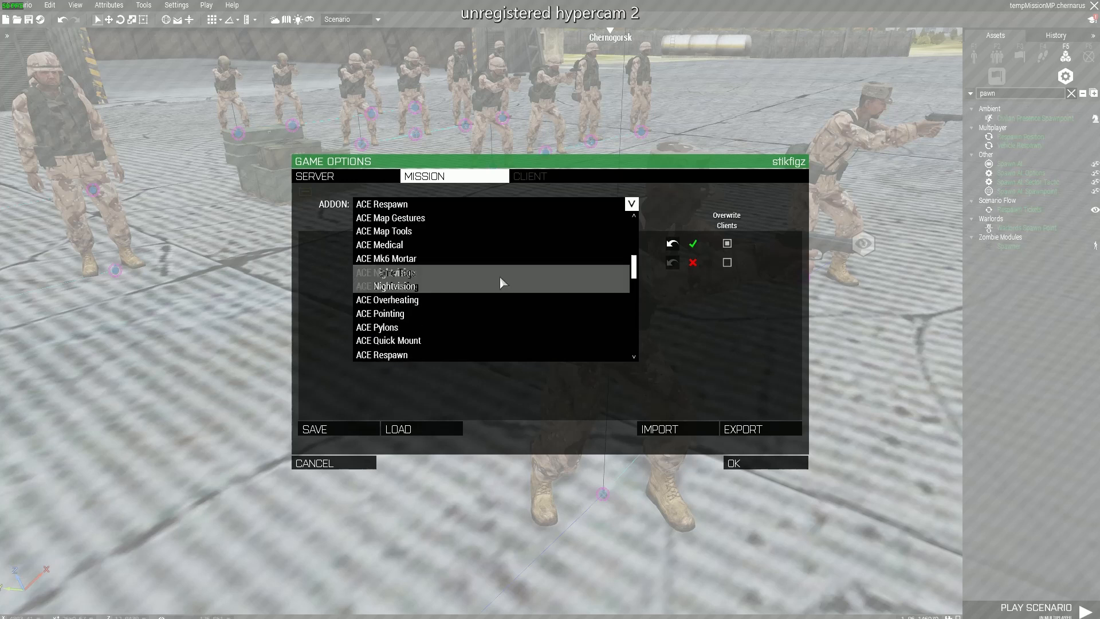
{"action": "scroll", "coordinate": [500, 282], "scroll_direction": "up", "scroll_amount": 3}
{"action": "scroll", "coordinate": [500, 278], "scroll_direction": "up", "scroll_amount": 2}
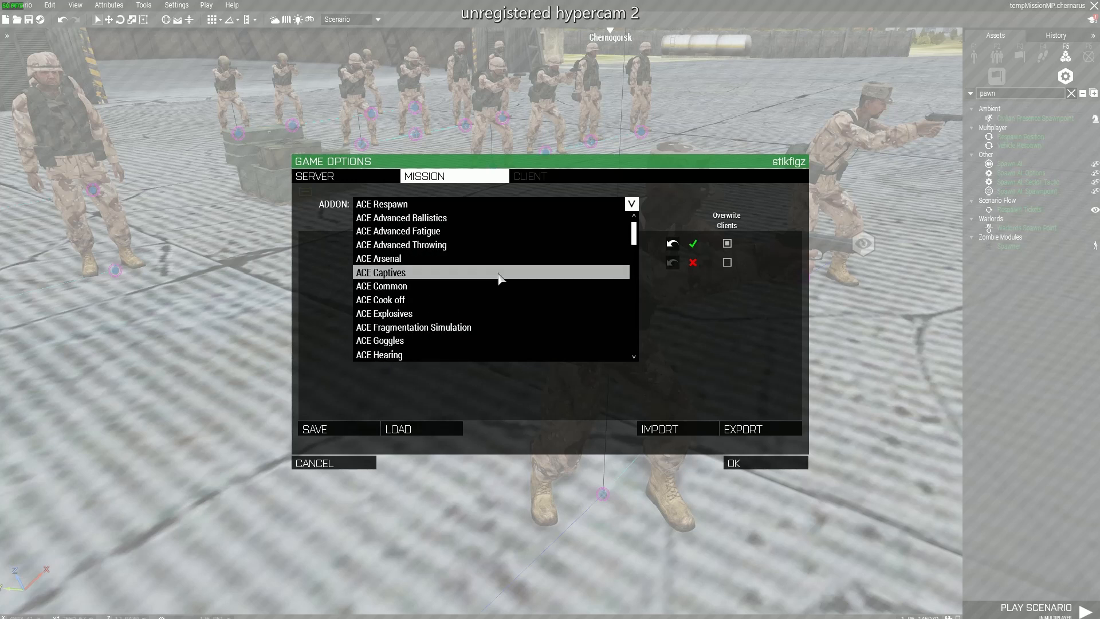
Step: Enable Add Objects to Curator for ACE Zeus in the mission addon options and confirm the settings
{"action": "scroll", "coordinate": [494, 253], "scroll_direction": "down", "scroll_amount": 3}
{"action": "scroll", "coordinate": [496, 259], "scroll_direction": "down", "scroll_amount": 5}
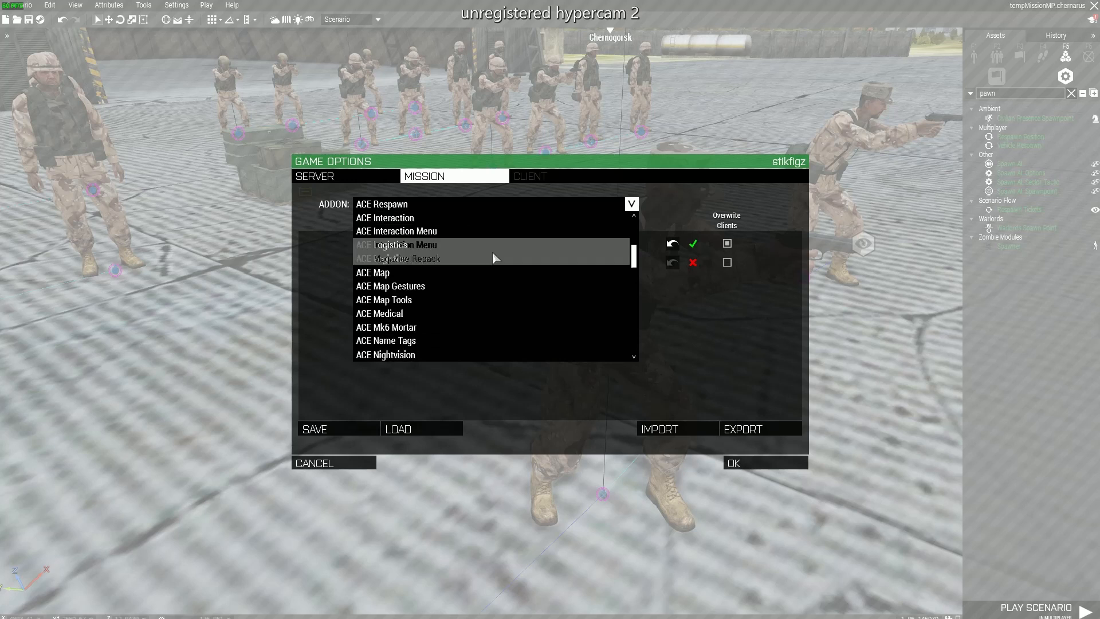
{"action": "scroll", "coordinate": [493, 258], "scroll_direction": "down", "scroll_amount": 3}
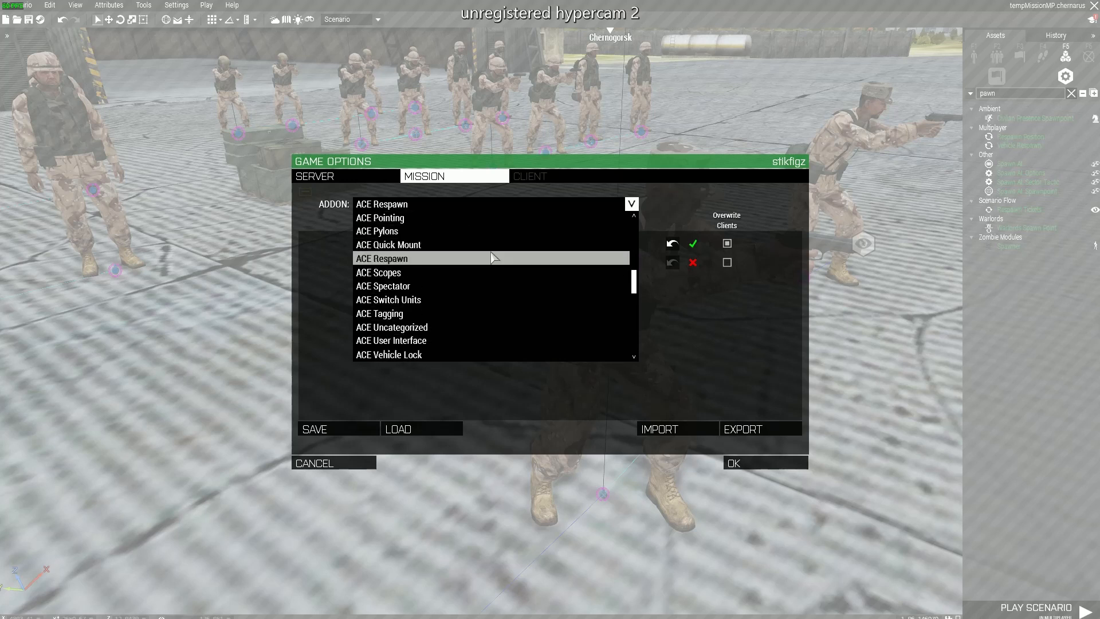
{"action": "scroll", "coordinate": [491, 253], "scroll_direction": "down", "scroll_amount": 3}
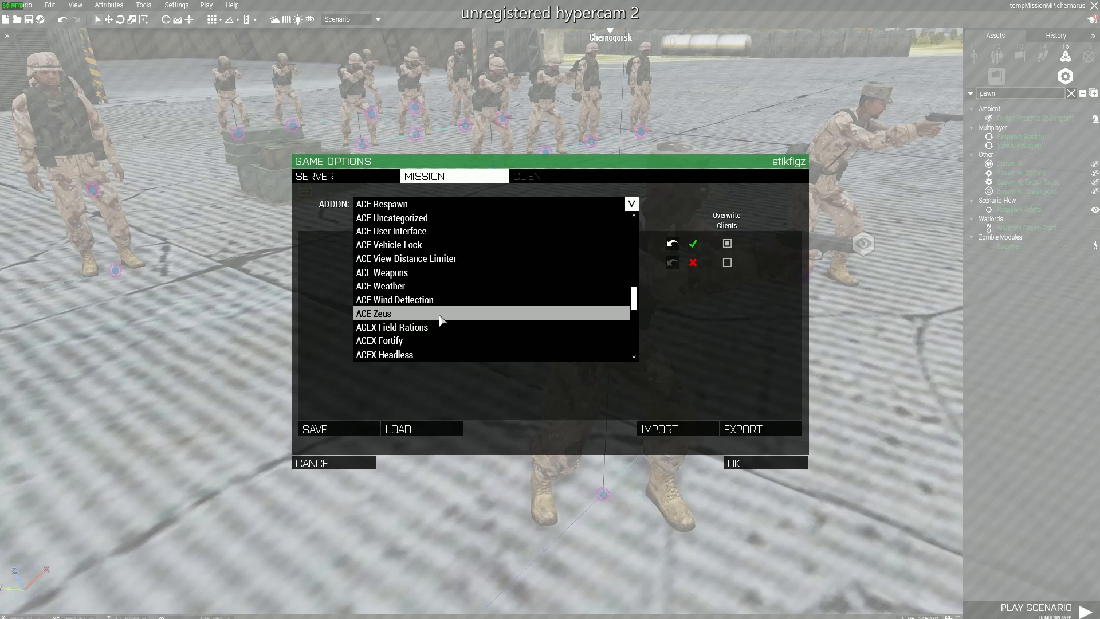
{"action": "left_click", "coordinate": [441, 316]}
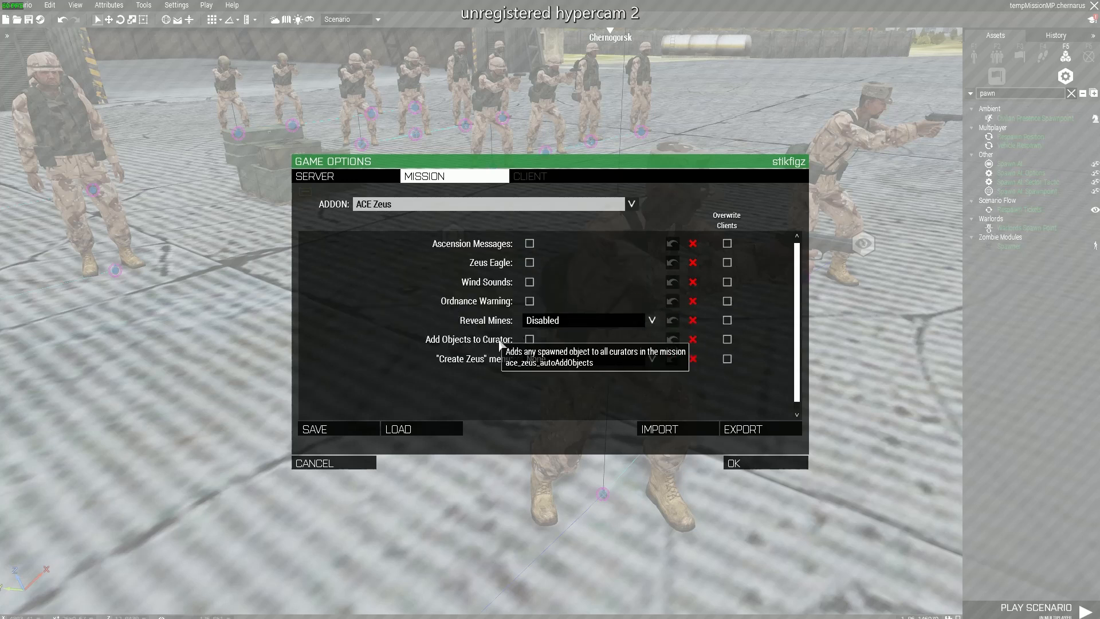
{"action": "left_click", "coordinate": [529, 339]}
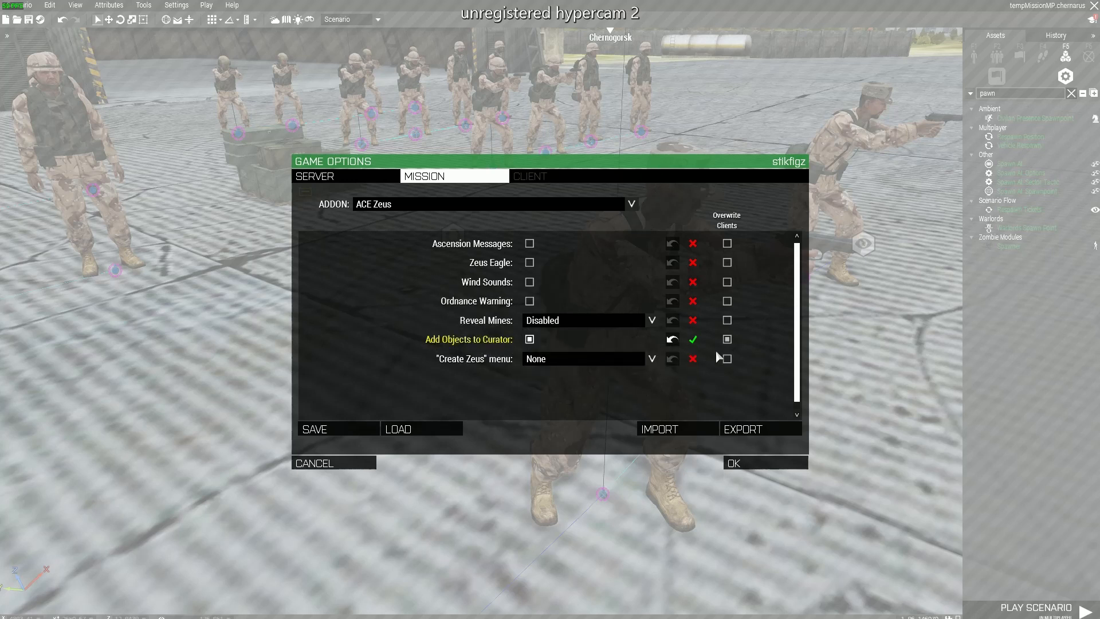
{"action": "left_click", "coordinate": [751, 462]}
Step: Clear the "pawn" search filter so all module categories are listed
{"action": "key", "text": "s"}
{"action": "key", "text": "d"}
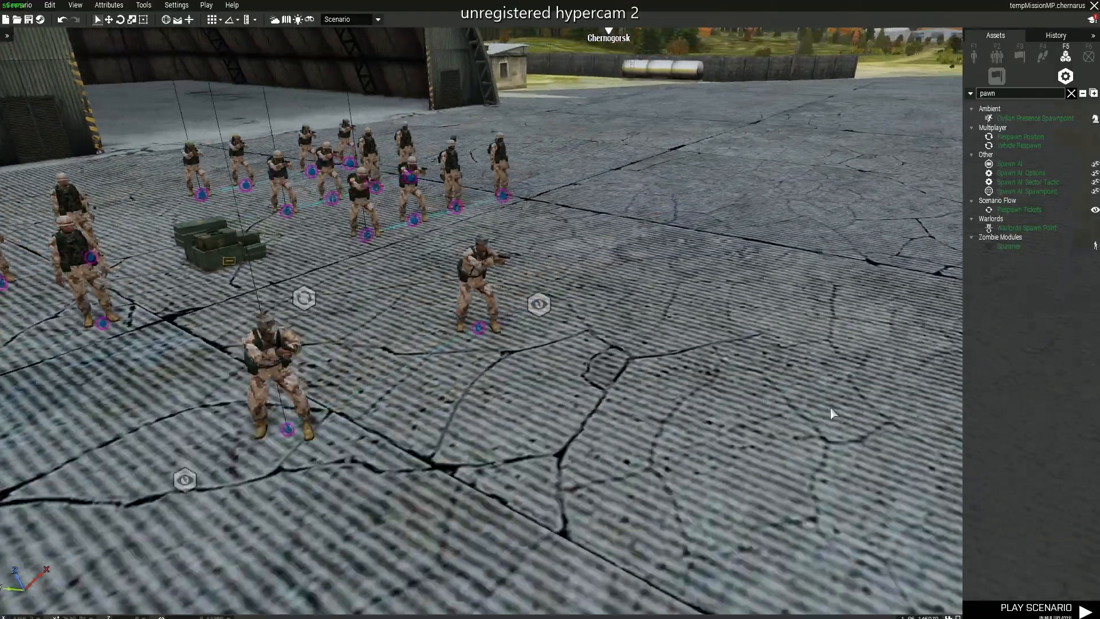
{"action": "left_click_drag", "start_coordinate": [1007, 95], "coordinate": [807, 100]}
{"action": "key", "text": "BackSpace"}
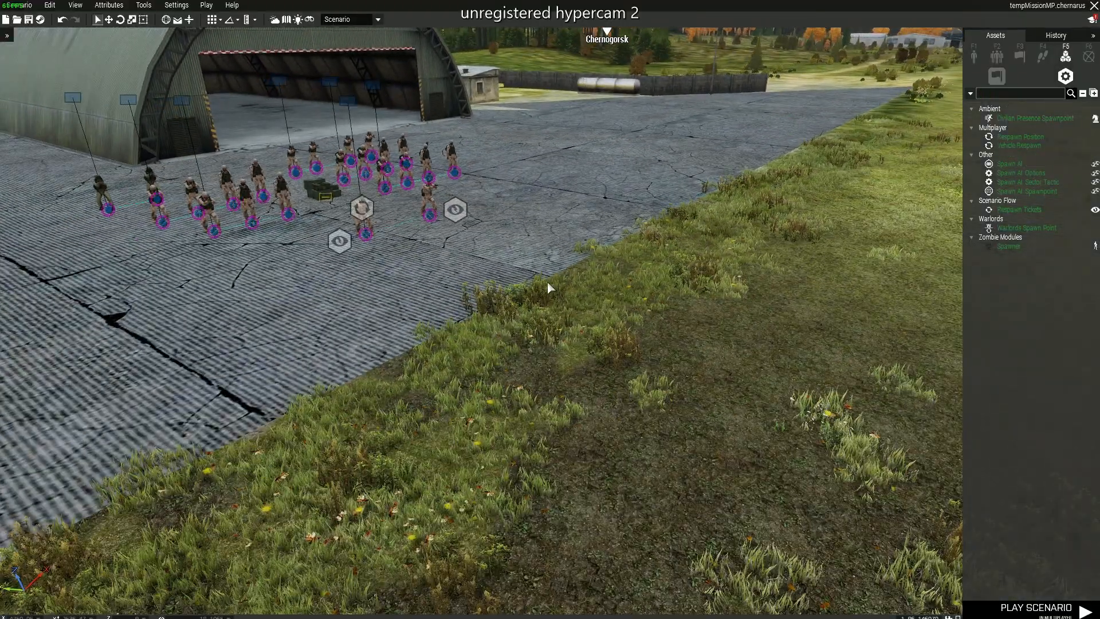
Step: Look over the placed squads, Game Master officers and modules on the hangar apron from several camera positions
{"action": "key", "text": "w"}
{"action": "right_click_drag", "start_coordinate": [548, 282], "coordinate": [761, 221]}
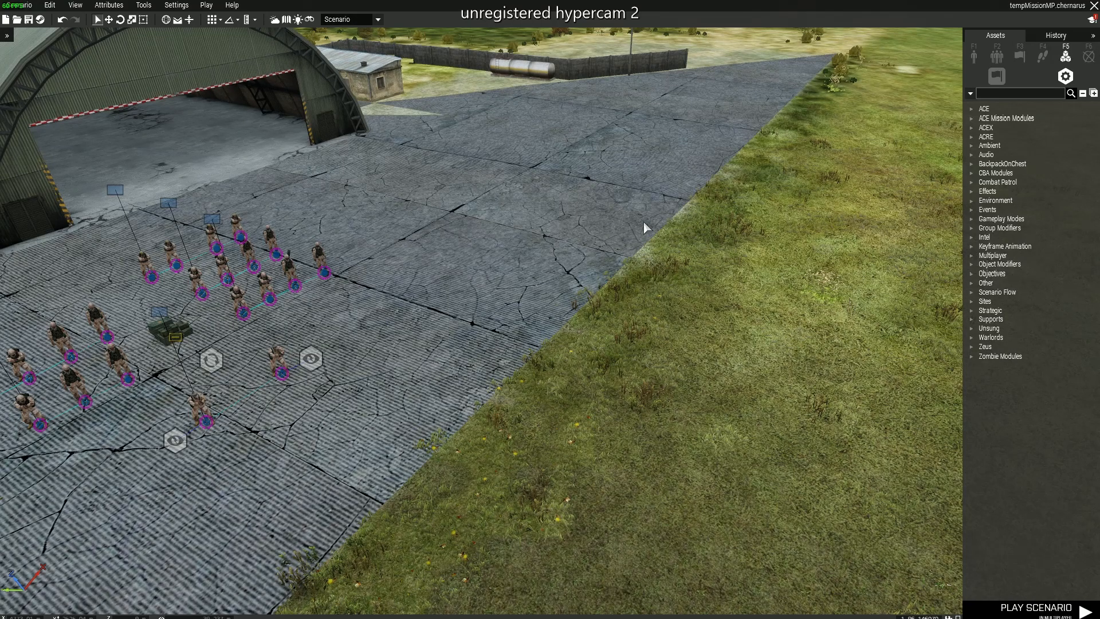
{"action": "key", "text": "s"}
{"action": "key", "text": "a"}
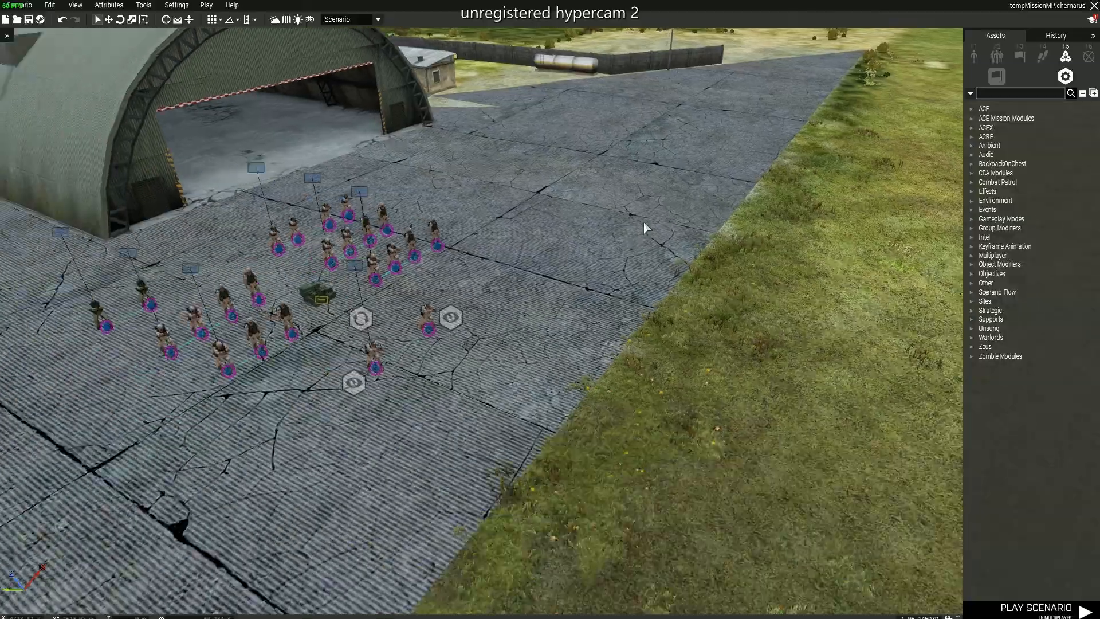
{"action": "scroll", "coordinate": [506, 307], "scroll_direction": "up", "scroll_amount": 4}
{"action": "scroll", "coordinate": [723, 184], "scroll_direction": "down", "scroll_amount": 2}
{"action": "key", "text": "w"}
{"action": "key", "text": "d"}
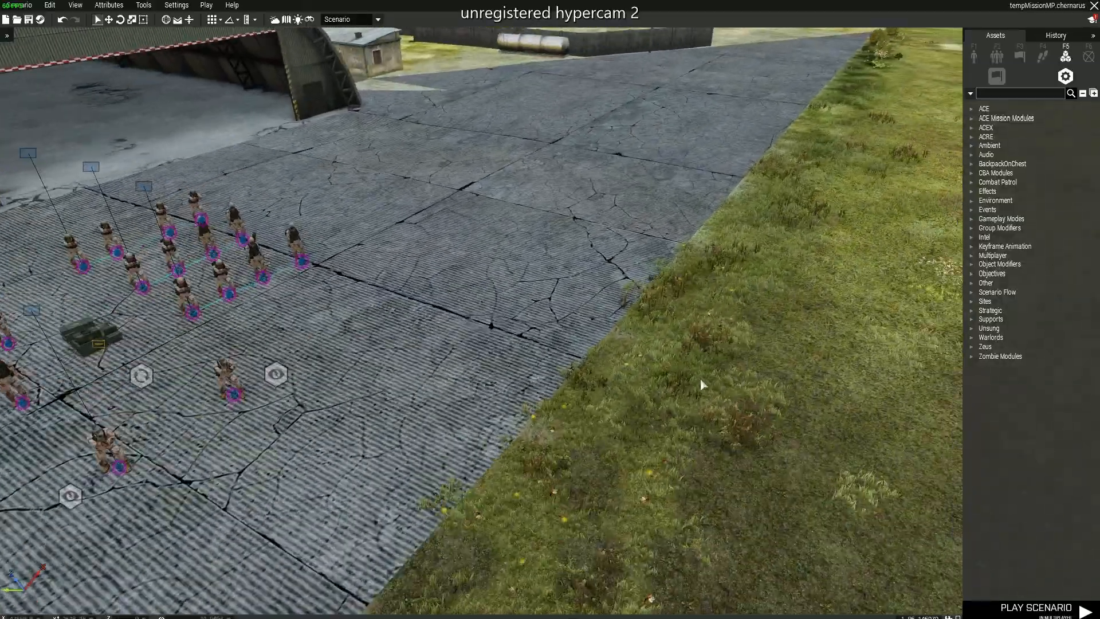
Step: Reposition the two other T-72B tanks into a closer formation behind and beside the group leader's tank in the grass field
{"action": "key", "text": "a"}
{"action": "right_click_drag", "start_coordinate": [710, 363], "coordinate": [640, 374]}
{"action": "key", "text": "w"}
{"action": "scroll", "coordinate": [640, 379], "scroll_direction": "down", "scroll_amount": 3}
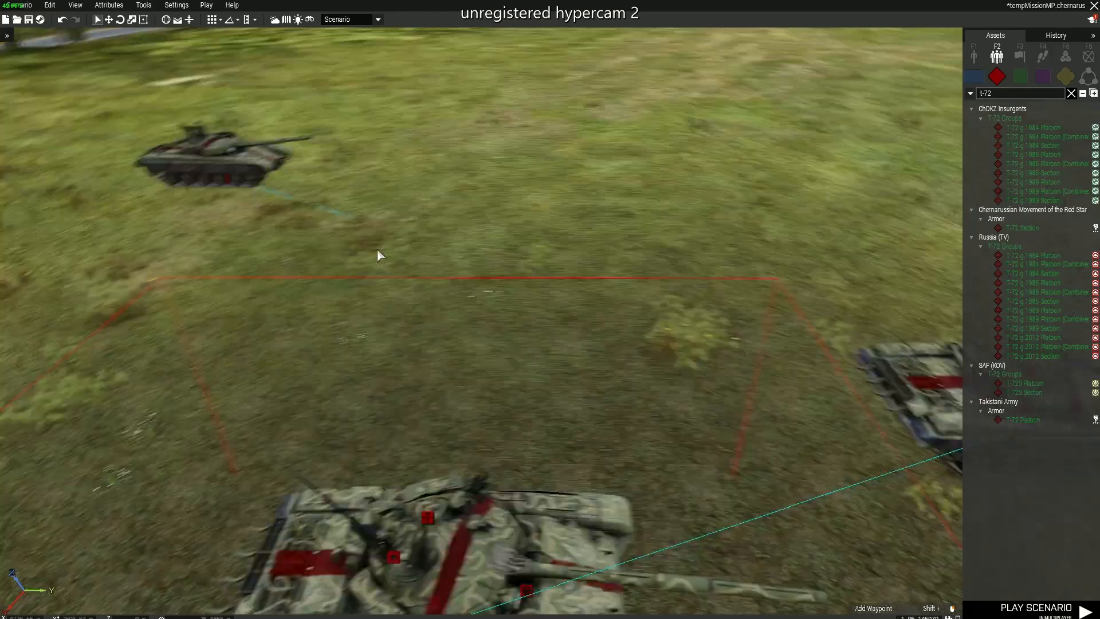
{"action": "scroll", "coordinate": [377, 249], "scroll_direction": "down", "scroll_amount": 2}
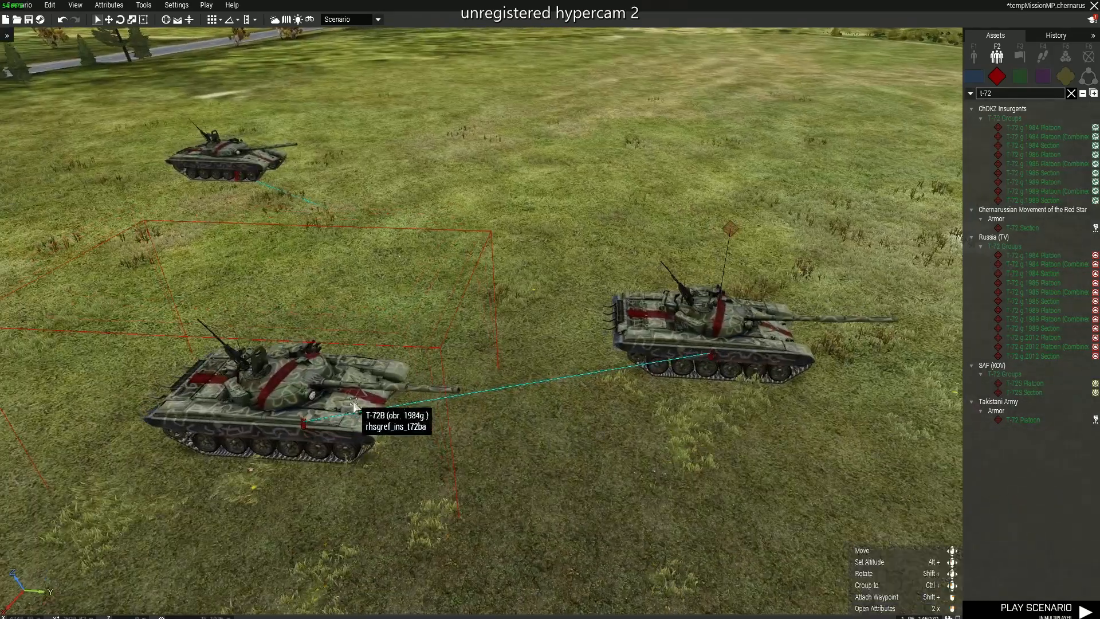
{"action": "left_click_drag", "start_coordinate": [310, 395], "coordinate": [310, 332]}
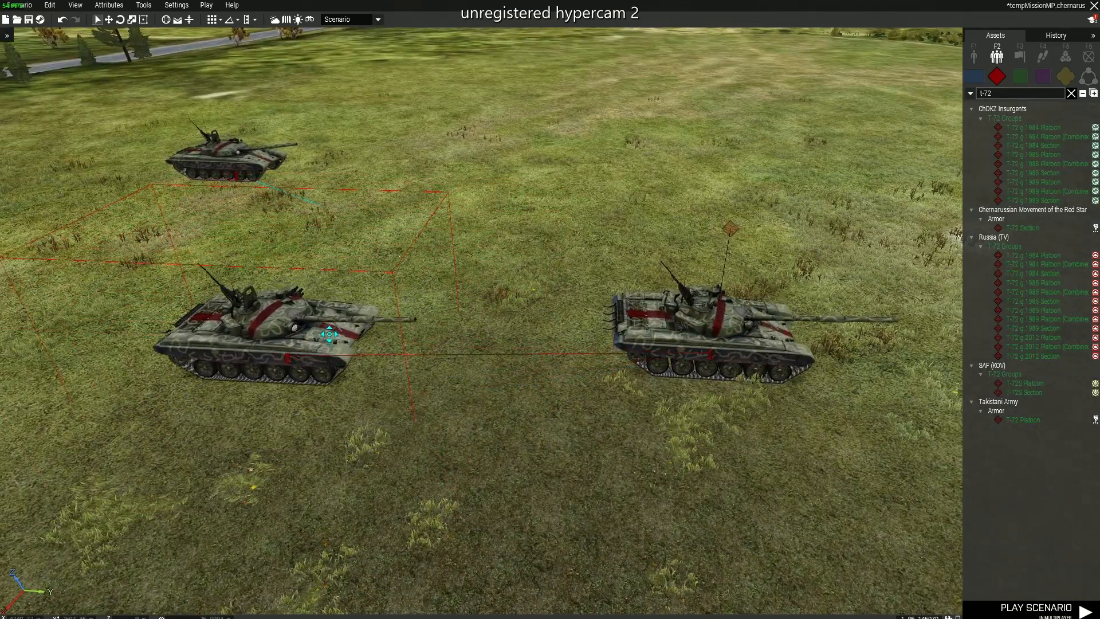
{"action": "left_click_drag", "start_coordinate": [238, 167], "coordinate": [169, 230]}
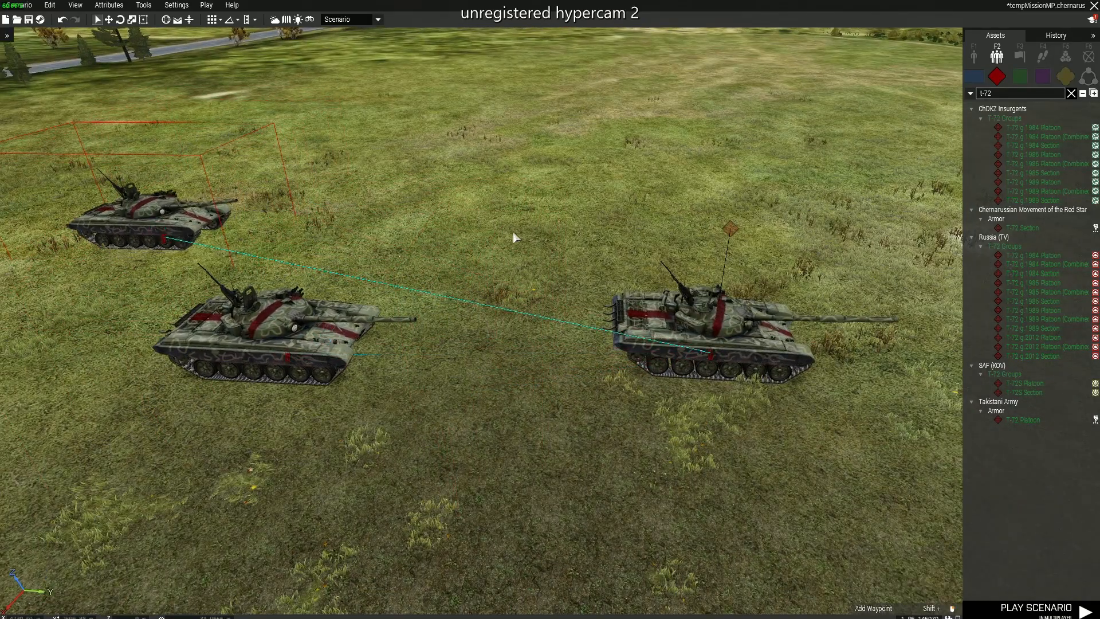
Step: Select all three T-72B tanks, rotate them together and shift the whole formation across the grass, then clear the selection
{"action": "scroll", "coordinate": [687, 197], "scroll_direction": "down", "scroll_amount": 2}
{"action": "key", "text": "a"}
{"action": "key", "text": "w"}
{"action": "left_click_drag", "start_coordinate": [875, 135], "coordinate": [163, 491]}
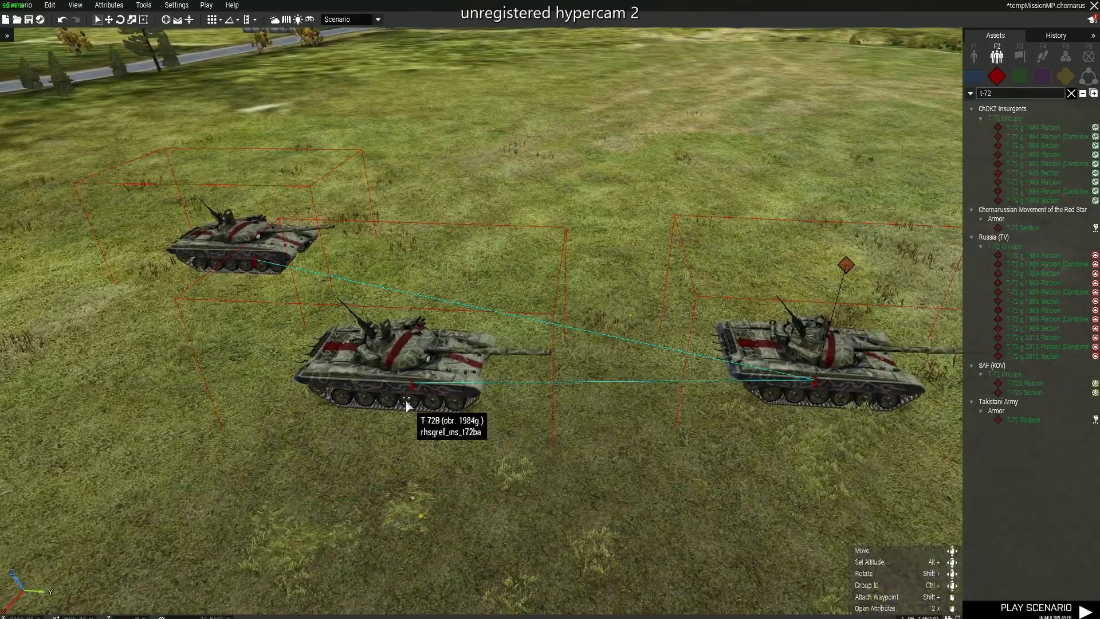
{"action": "right_click_drag", "start_coordinate": [408, 403], "coordinate": [313, 384], "text": "ctrl"}
{"action": "left_click_drag", "start_coordinate": [371, 389], "coordinate": [577, 395], "text": "shift"}
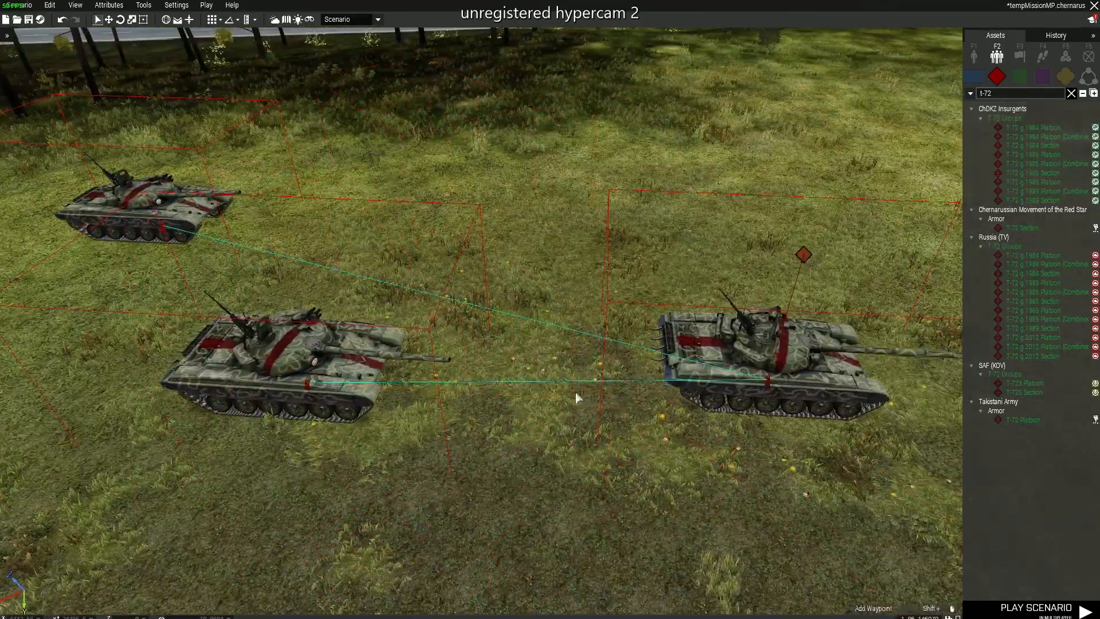
{"action": "key", "text": "d"}
{"action": "left_click_drag", "start_coordinate": [307, 367], "coordinate": [315, 448]}
{"action": "key", "text": "s"}
{"action": "left_click", "coordinate": [549, 290]}
{"action": "key", "text": "s"}
{"action": "mouse_move", "coordinate": [550, 290]}
{"action": "right_mouse_down"}
{"action": "mouse_move", "coordinate": [566, 293]}
{"action": "mouse_move", "coordinate": [556, 295]}
{"action": "right_mouse_up"}
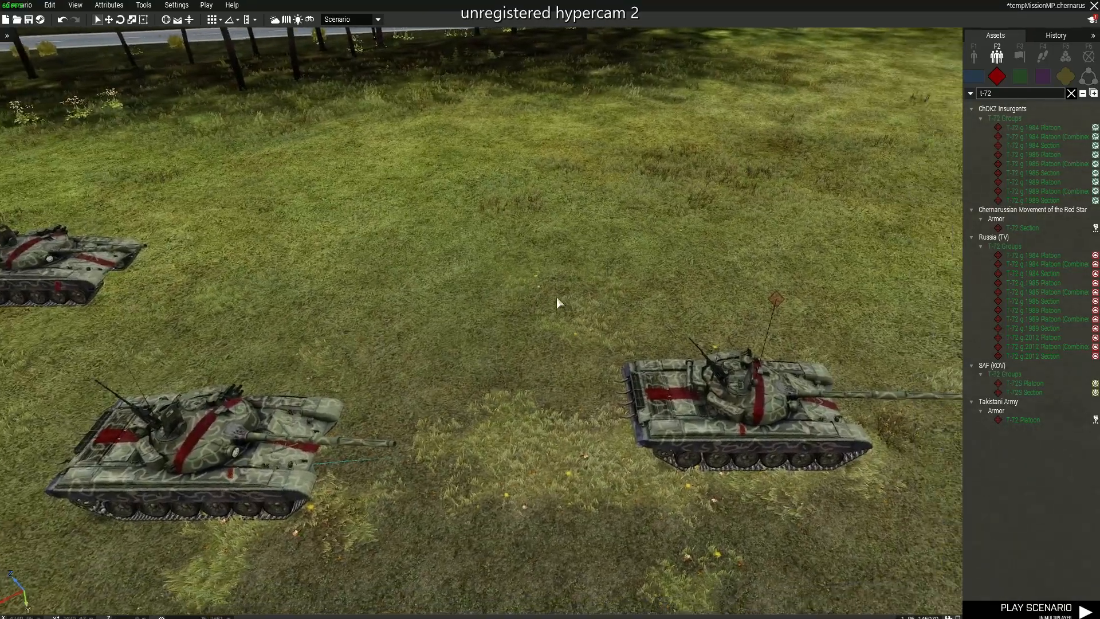
Step: Hide the editor interface and view the tank formation from different camera positions
{"action": "key", "text": "BackSpace"}
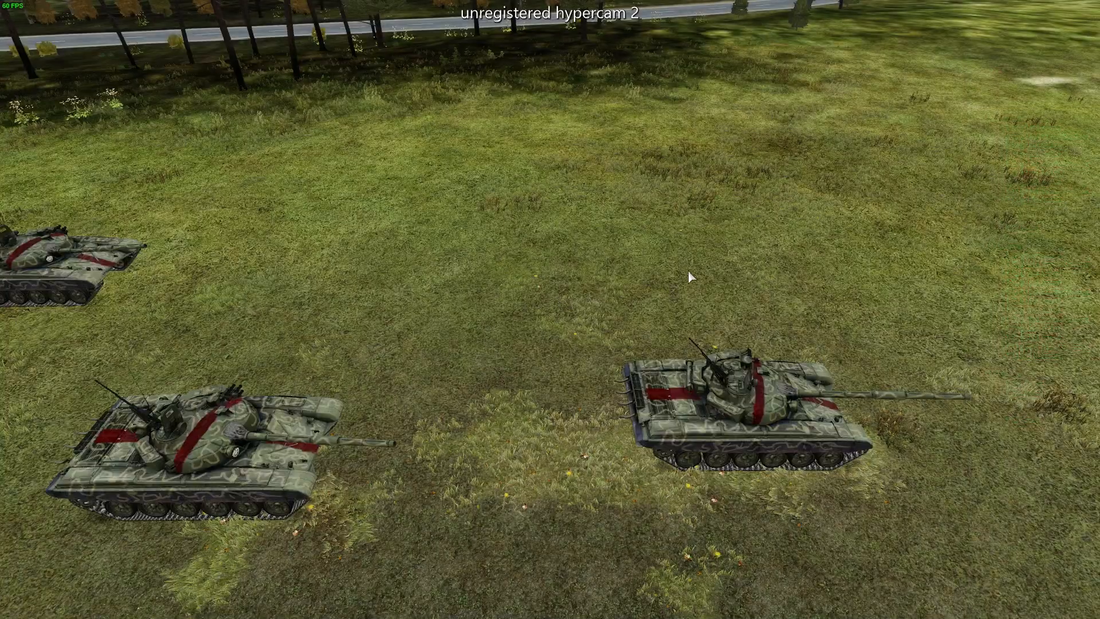
{"action": "right_click_drag", "start_coordinate": [690, 275], "coordinate": [351, 339]}
{"action": "key", "text": "d"}
{"action": "key", "text": "q"}
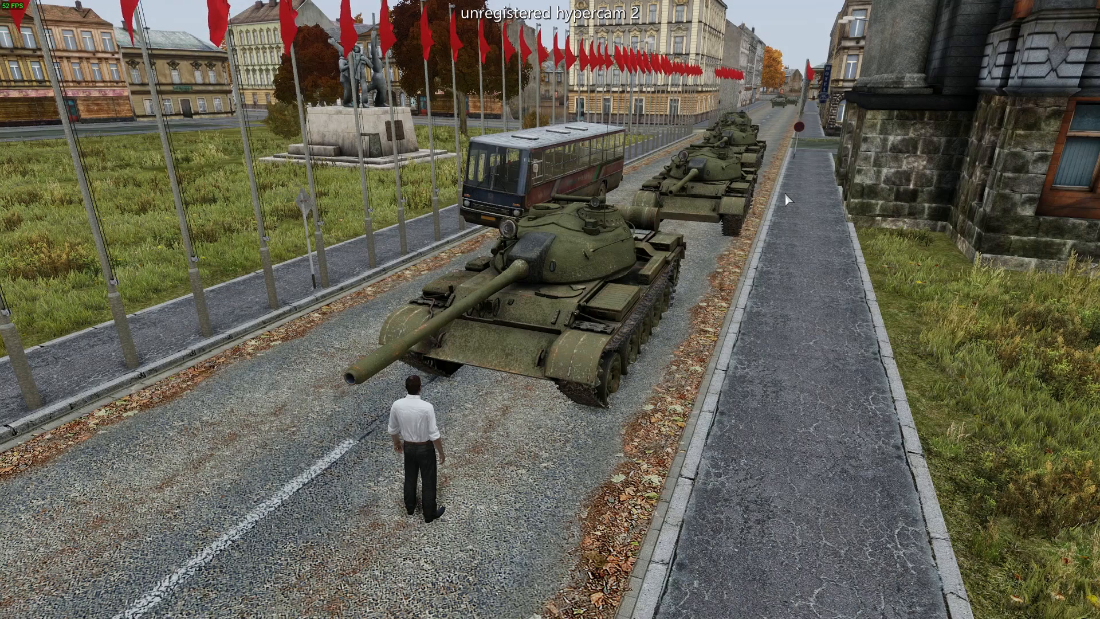
Step: Switch to the NEKOPARA vol.3 window
{"action": "key", "text": "alt+Tab"}
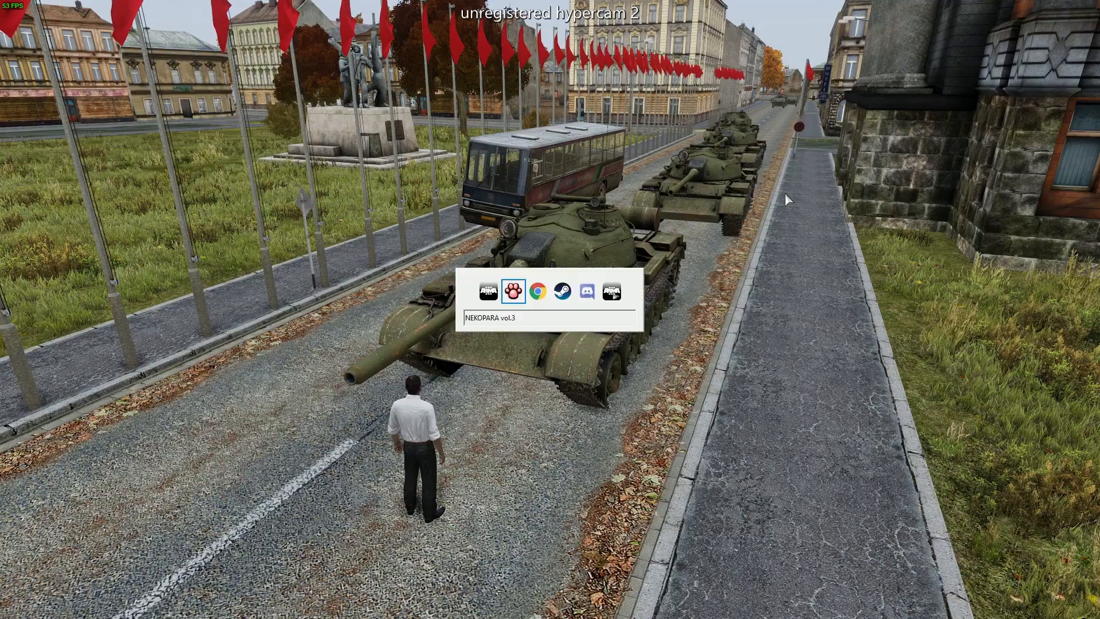